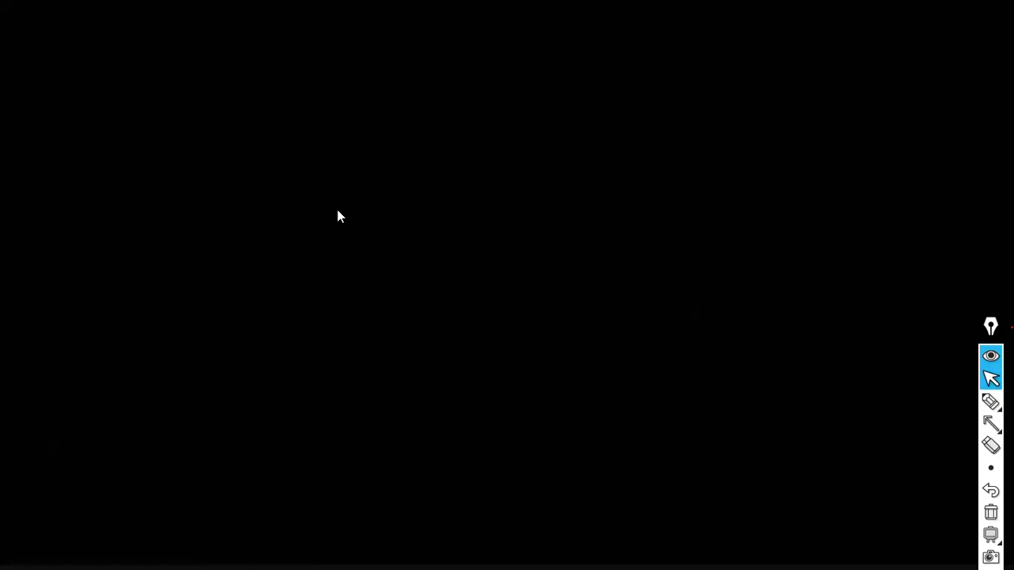
pyautogui.hotkey('alt', 'Tab')
pyautogui.hotkey('alt', 'Tab')
pyautogui.hotkey('alt', 'Tab')
pyautogui.hotkey('alt', 'Tab')
pyautogui.hotkey('alt', 'Tab')
pyautogui.hotkey('alt', 'Tab')
pyautogui.hotkey('alt', 'Tab')
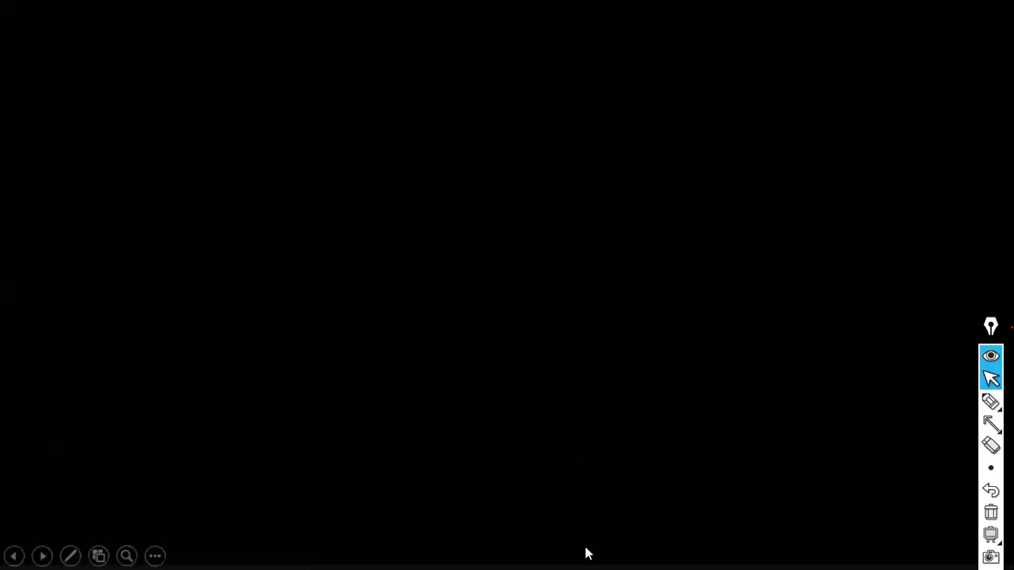
pyautogui.press('super')
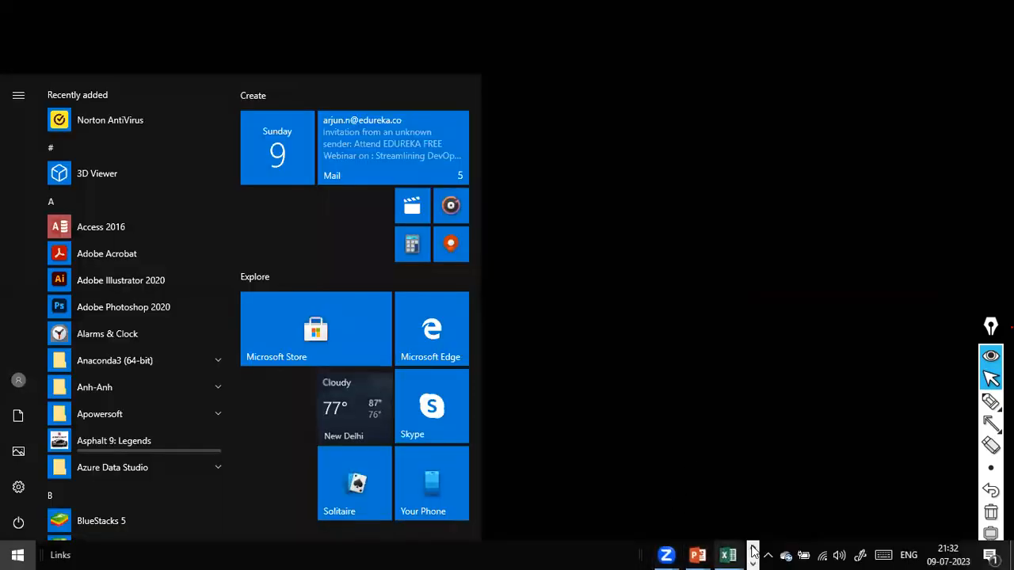
pyautogui.click(756, 549)
pyautogui.click(756, 548)
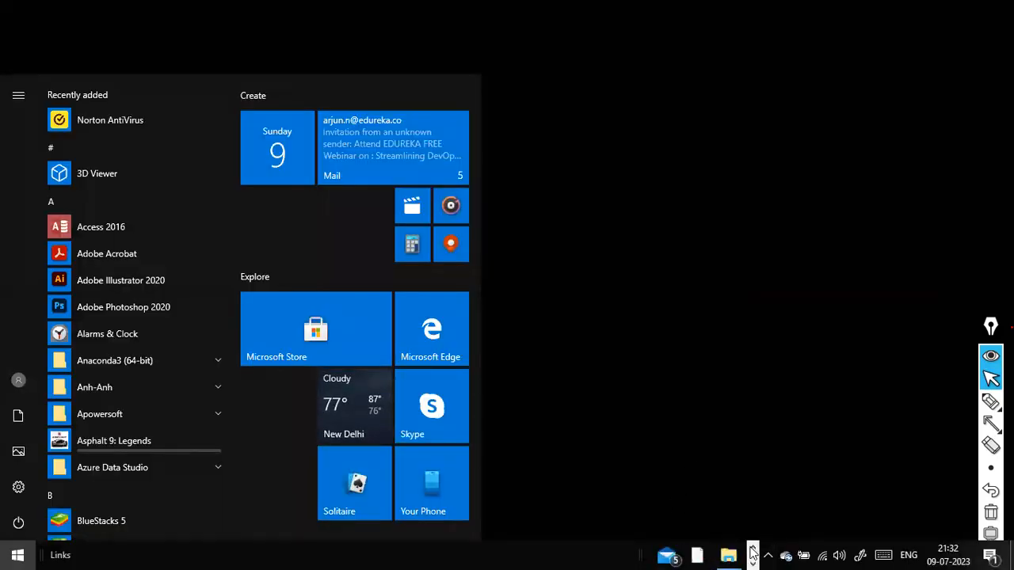
pyautogui.click(752, 549)
pyautogui.click(751, 548)
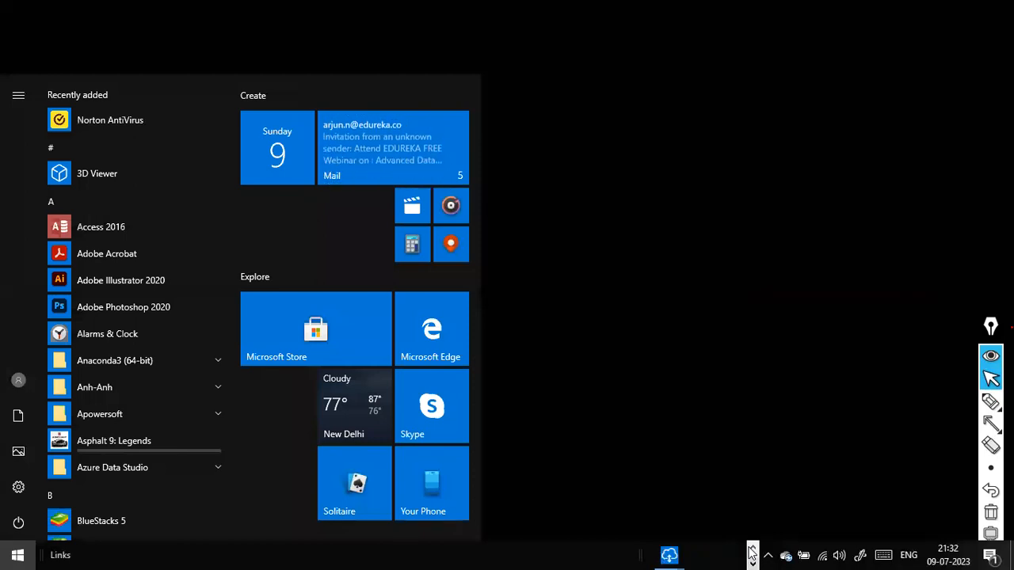
pyautogui.click(715, 484)
# Launch Power BI Desktop, dismiss its welcome screen and bring the blank report to the front.
pyautogui.press('super')
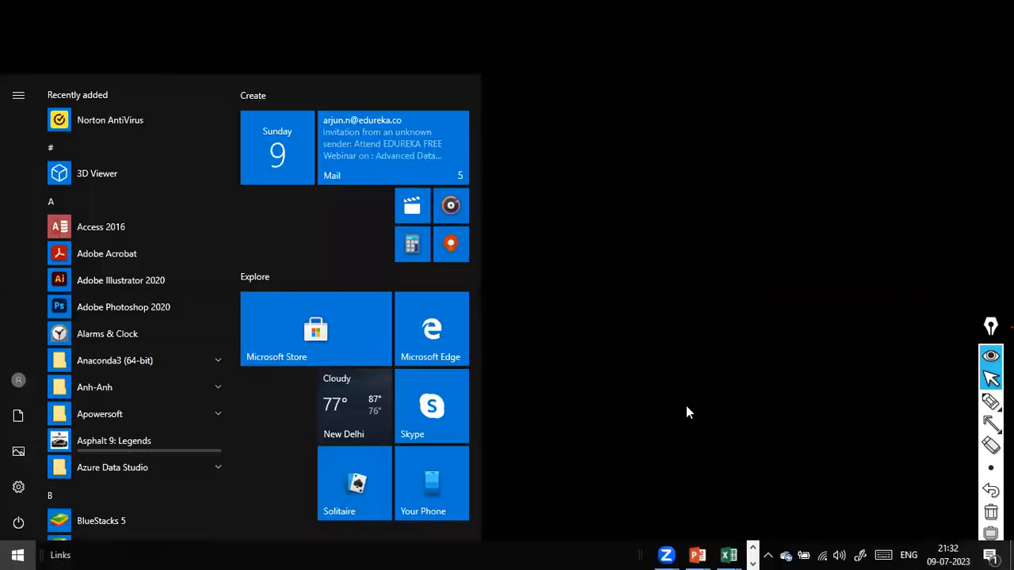
pyautogui.write('power bi desktop')
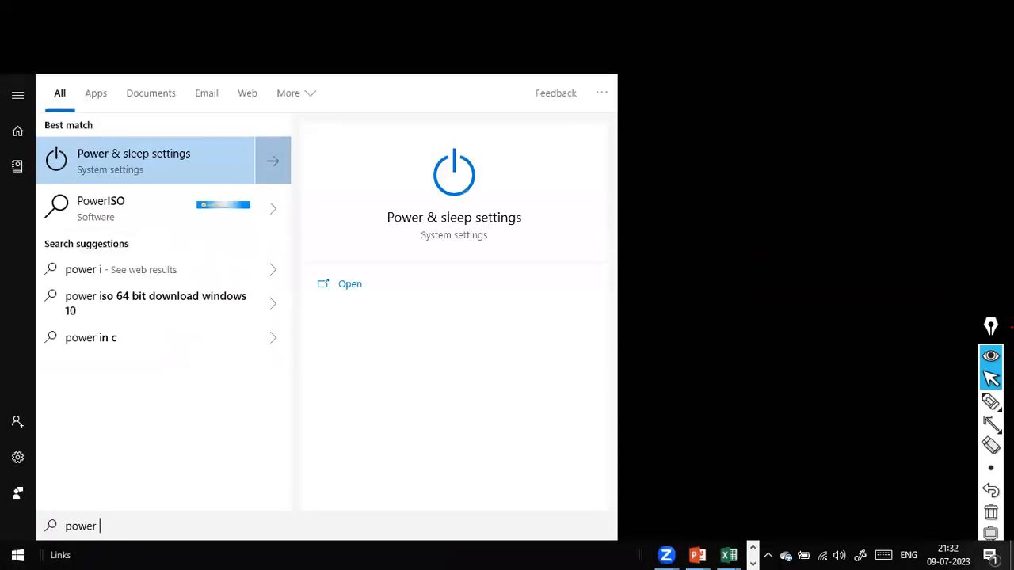
pyautogui.press('BackSpace')
pyautogui.write('bi desktop')
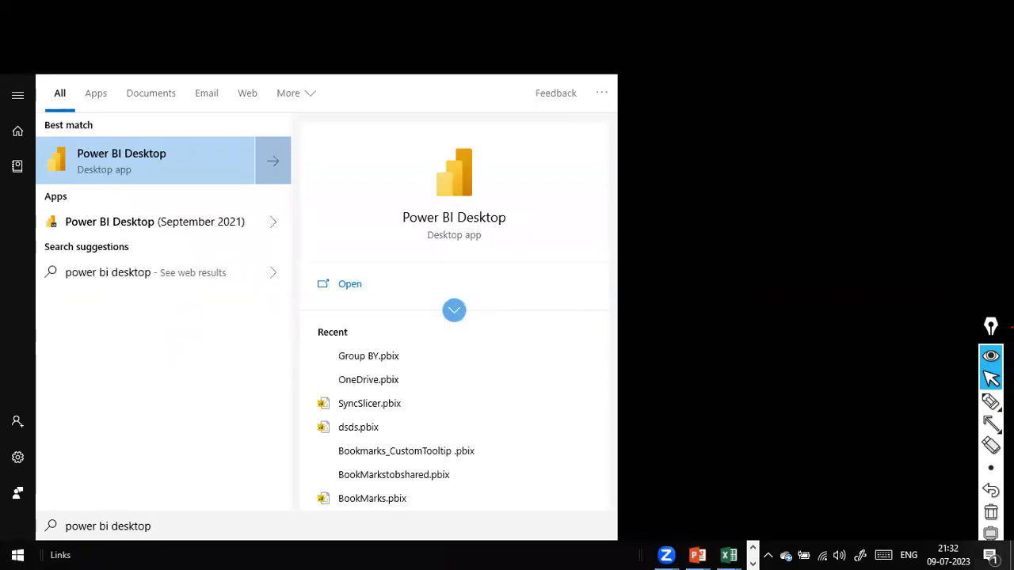
pyautogui.press('Return')
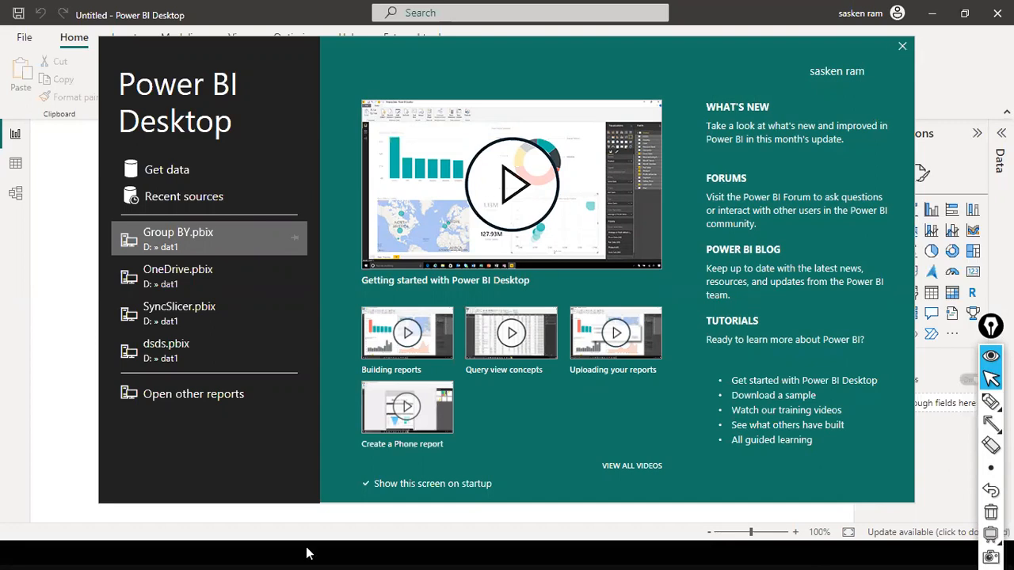
pyautogui.click(902, 46)
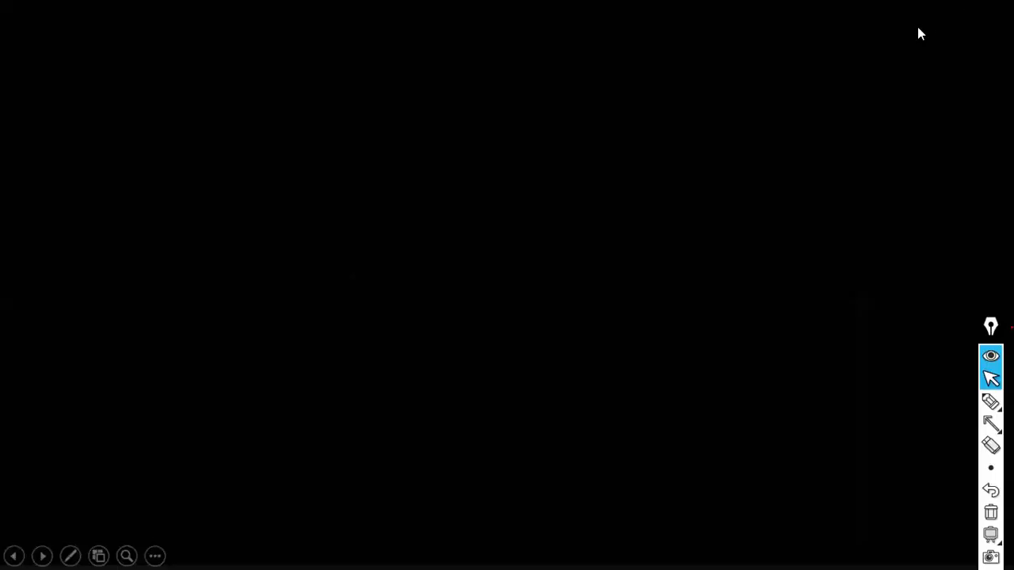
pyautogui.hotkey('alt', 'Tab')
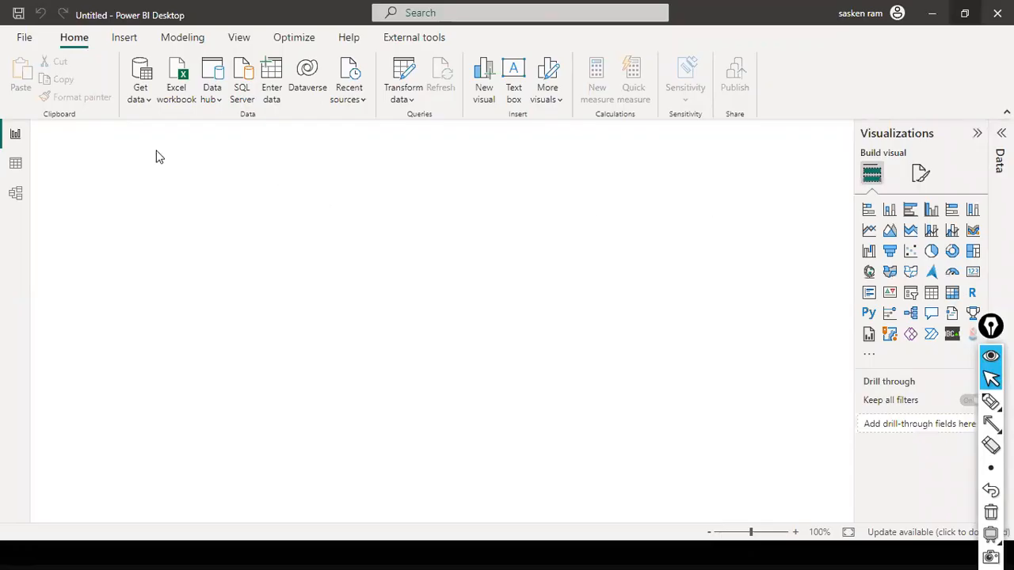
# Connect to the Excel workbook append1.xls in the dat1 folder as a data source.
pyautogui.click(139, 104)
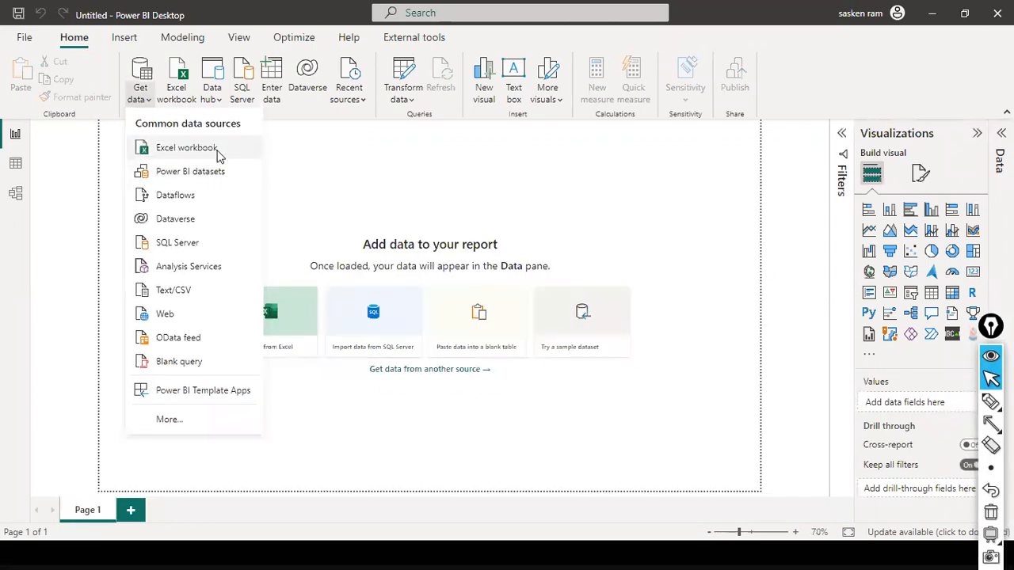
pyautogui.click(217, 152)
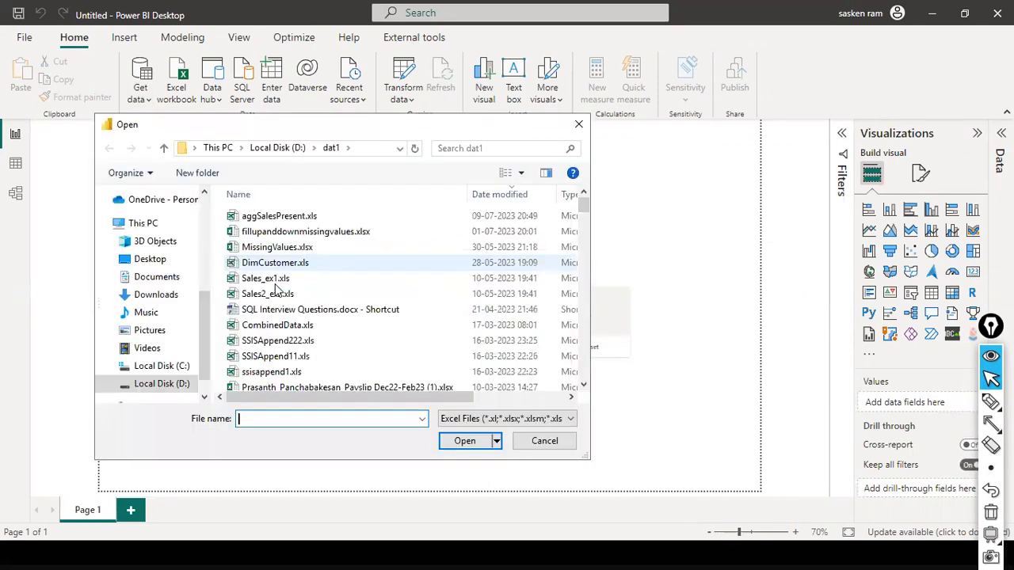
pyautogui.click(274, 283)
pyautogui.press('a')
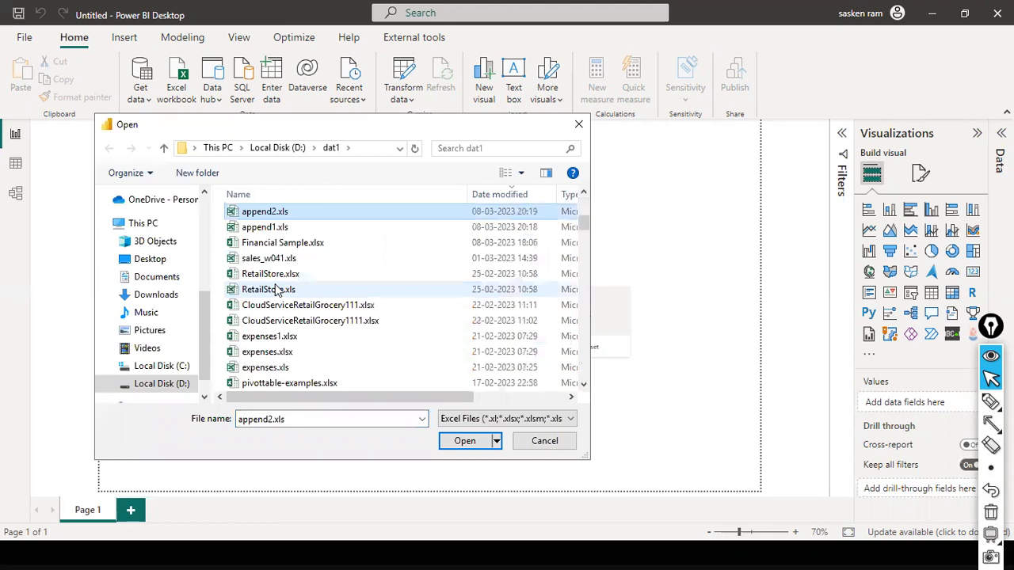
pyautogui.click(273, 227)
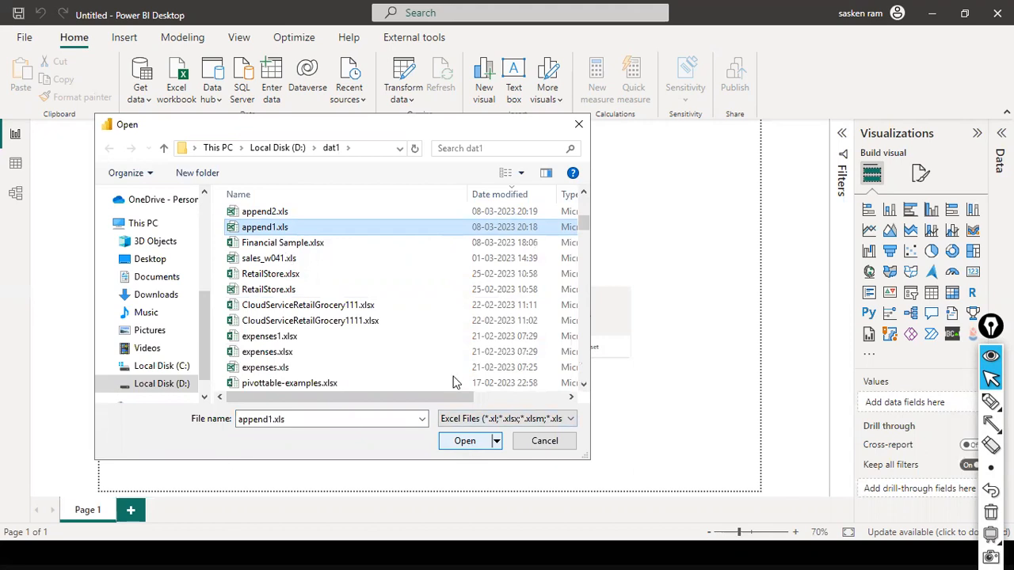
pyautogui.click(467, 448)
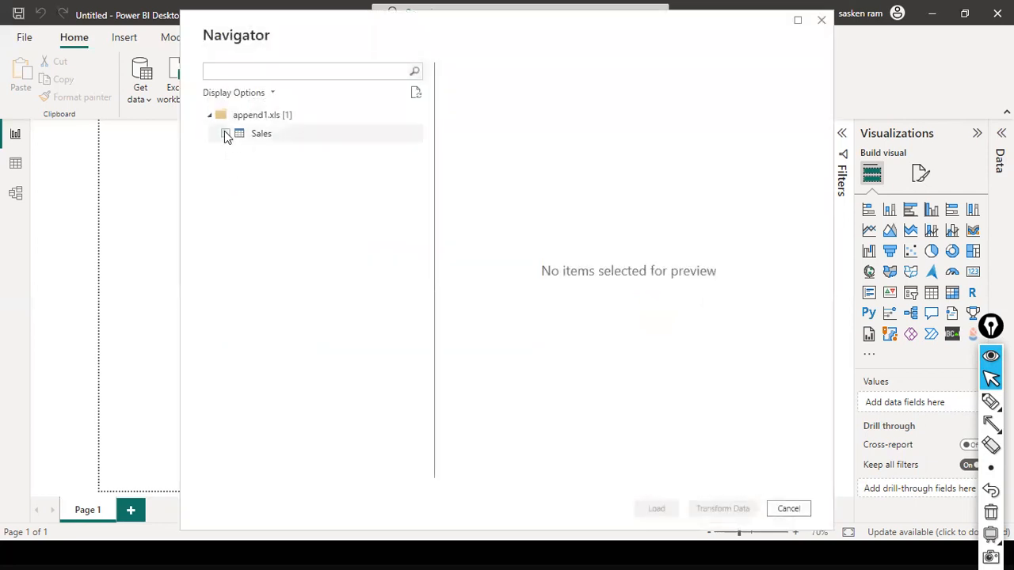
# Load the Sales table from append1.xls after previewing its columns, and expand its fields in the report.
pyautogui.click(225, 134)
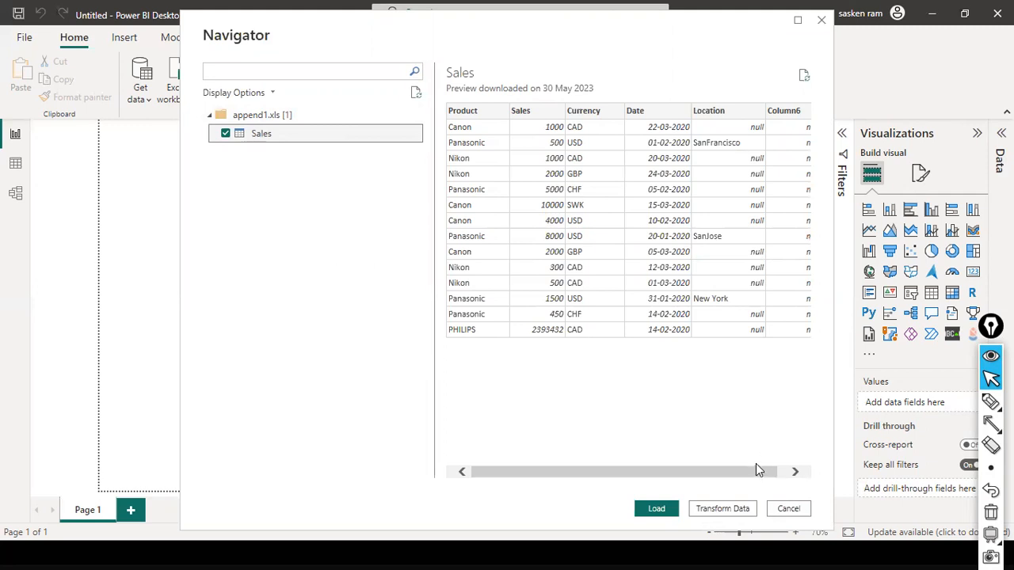
pyautogui.click(794, 473)
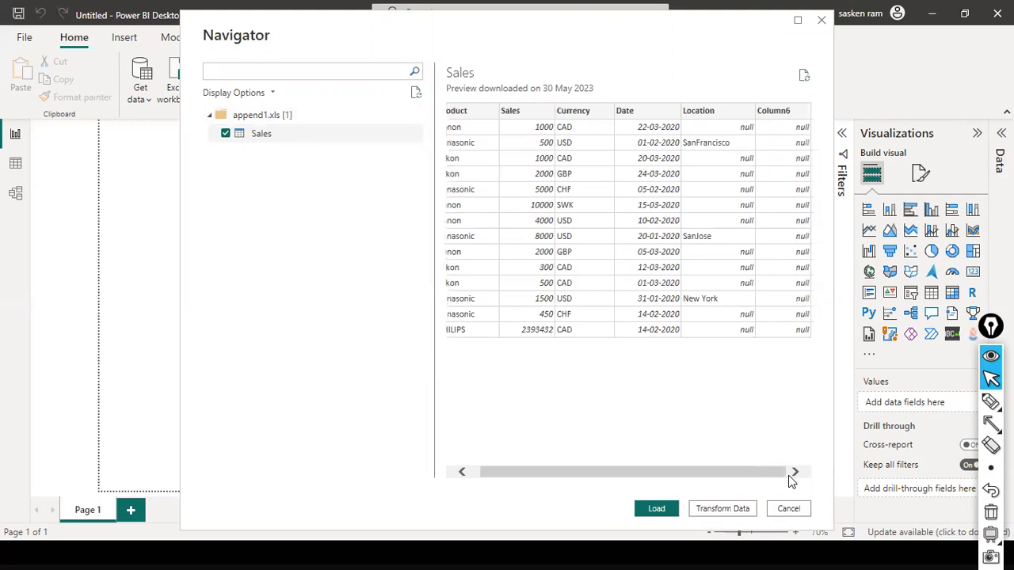
pyautogui.click(651, 511)
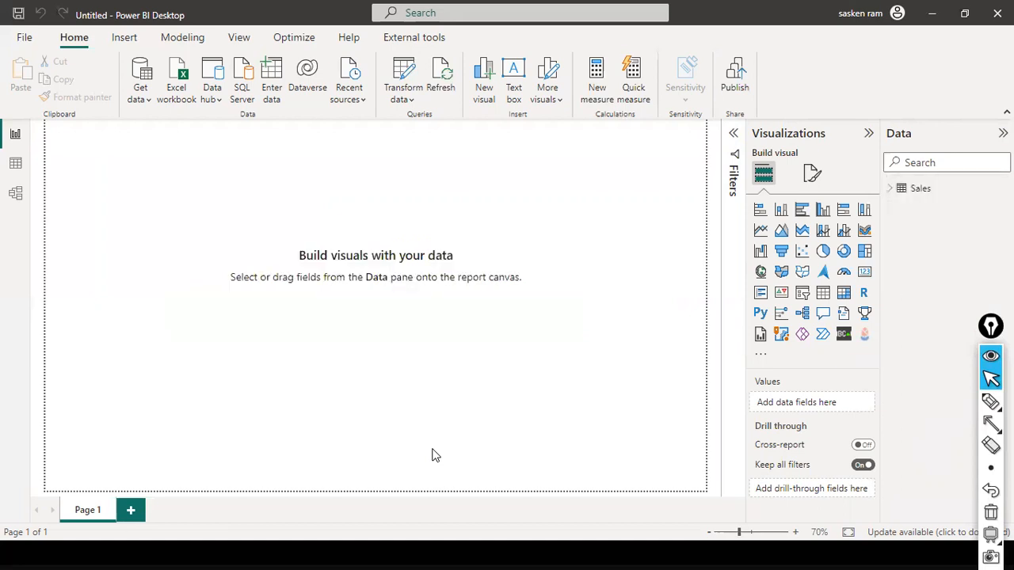
pyautogui.click(890, 189)
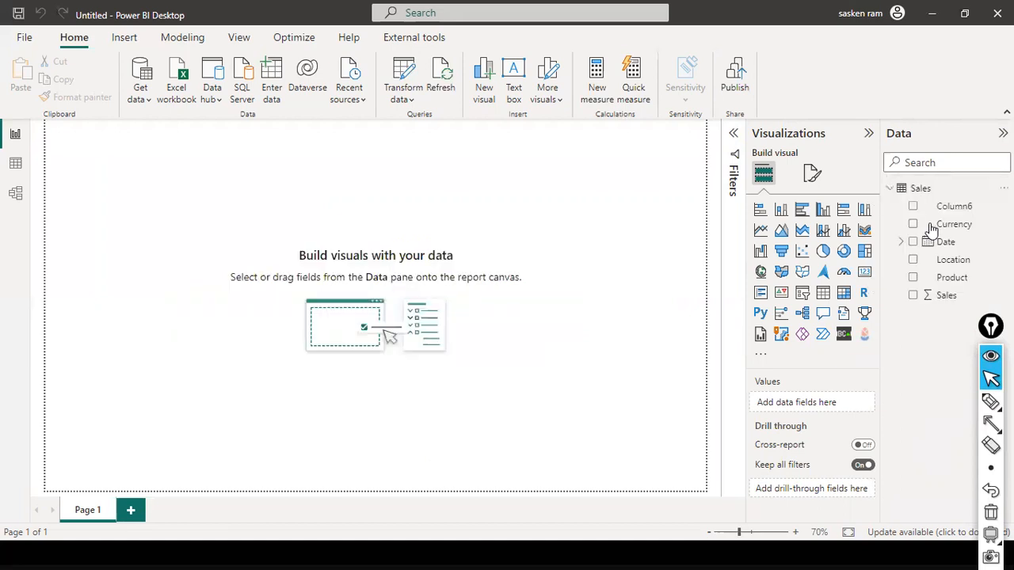
# Connect to the Excel workbook append2.xls in the dat1 folder as a second data source.
pyautogui.click(136, 97)
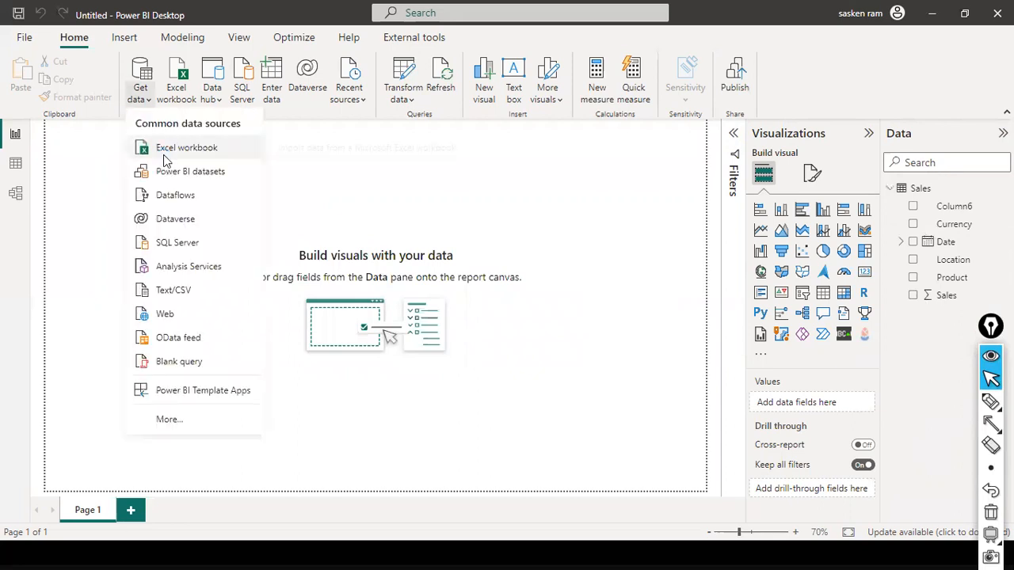
pyautogui.click(163, 150)
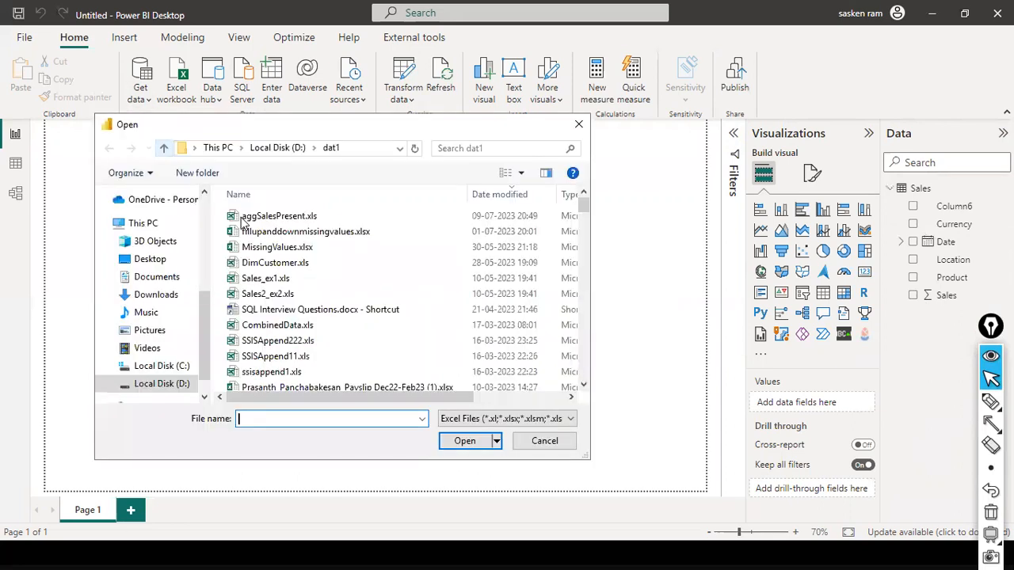
pyautogui.click(297, 280)
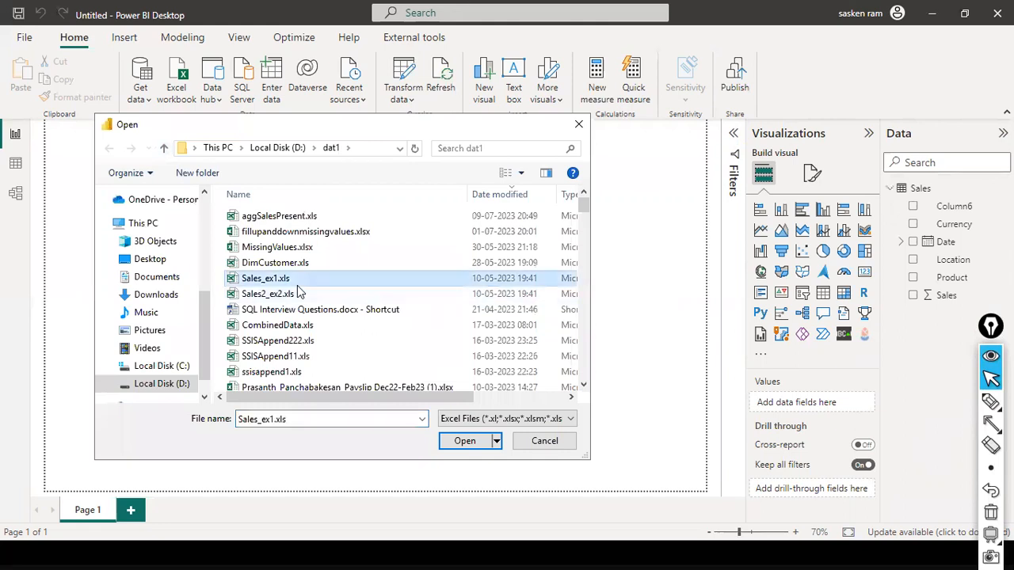
pyautogui.press('a')
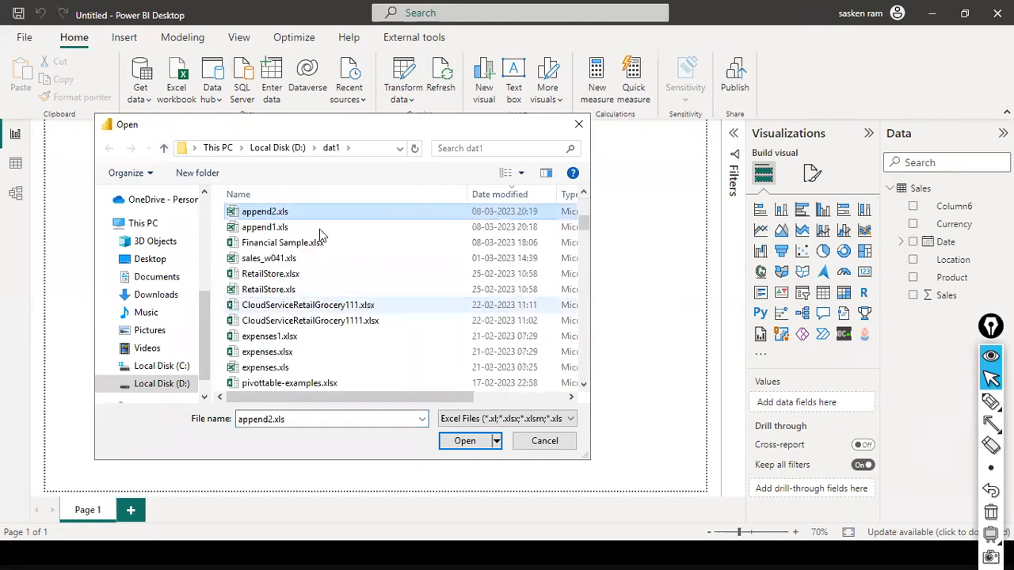
pyautogui.click(461, 440)
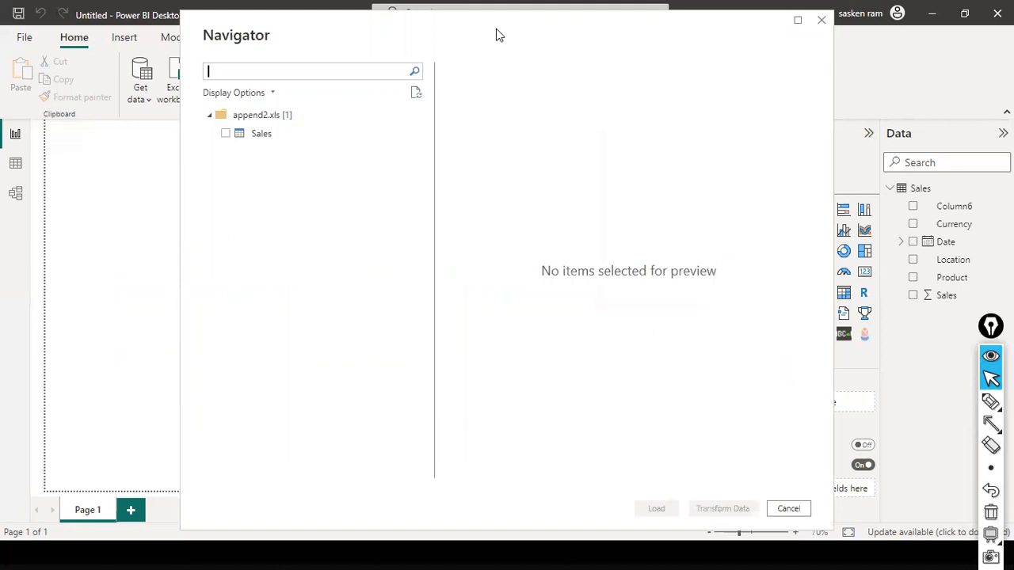
# Load the Sales table from append2.xls and expand its fields, keeping the field list clear of the annotation toolbar.
pyautogui.click(225, 133)
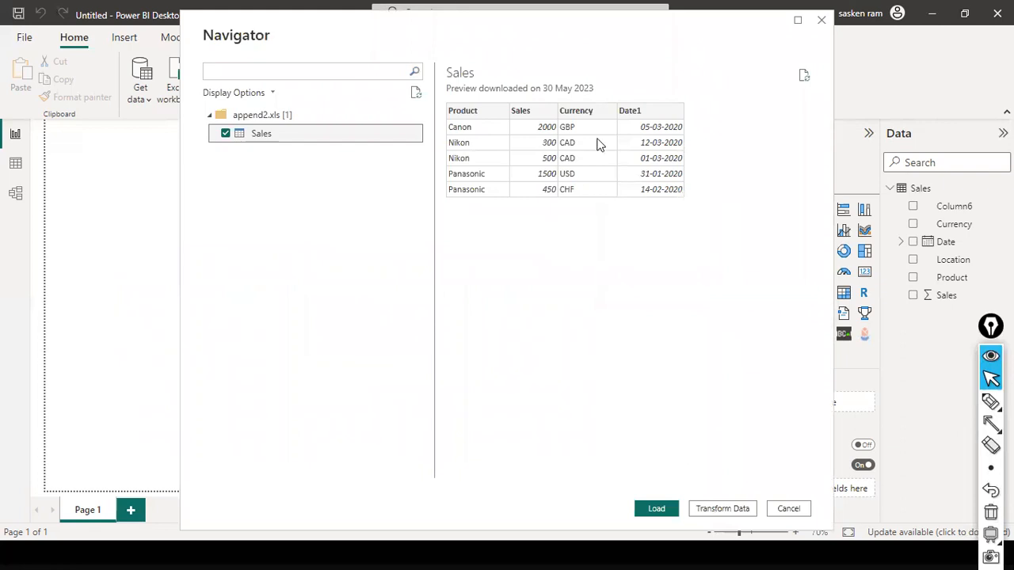
pyautogui.click(656, 509)
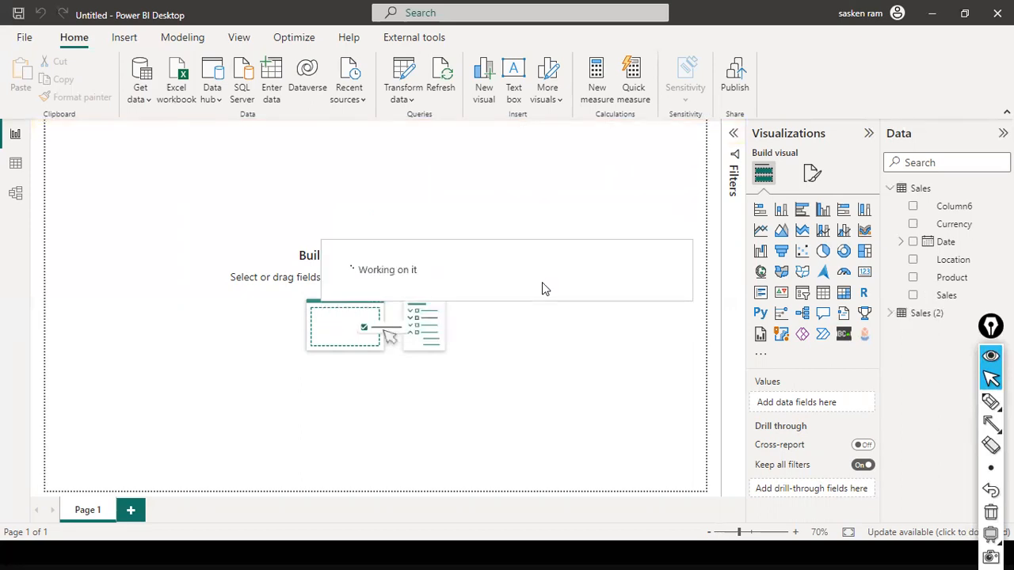
pyautogui.click(890, 314)
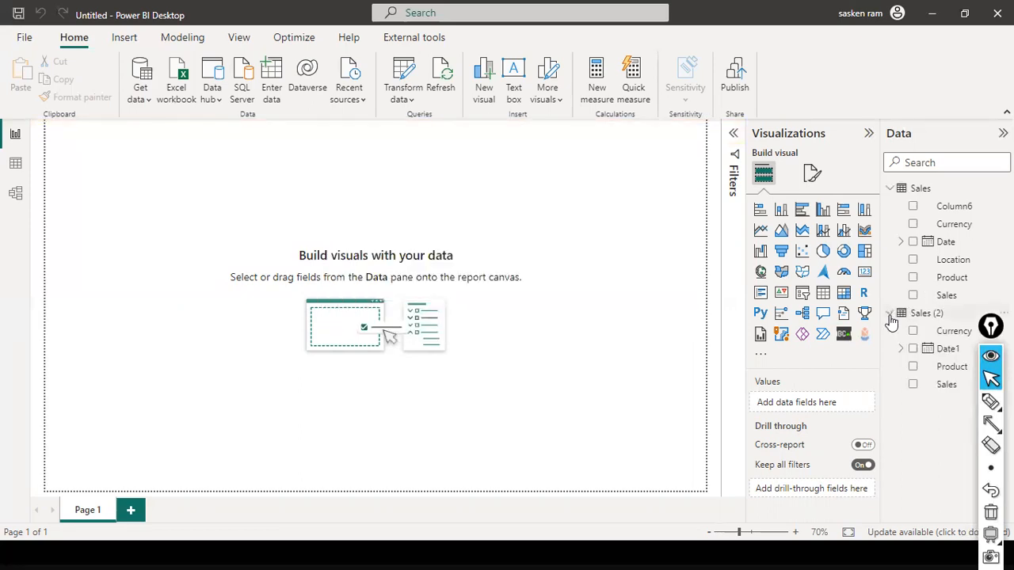
pyautogui.moveTo(990, 328); pyautogui.dragTo(669, 362)
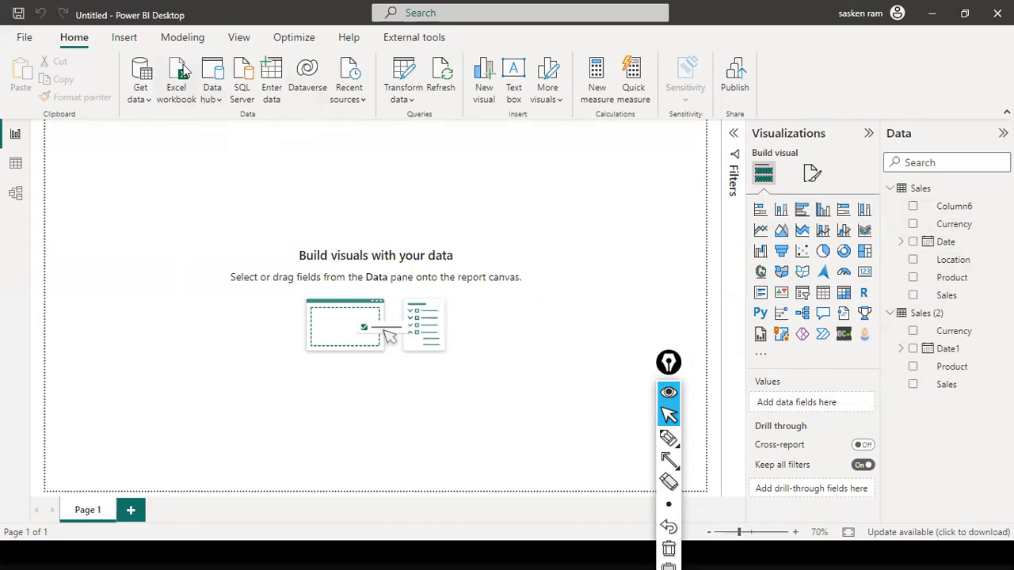
# Open the loaded tables in the Power Query Editor for transformation.
pyautogui.click(52, 40)
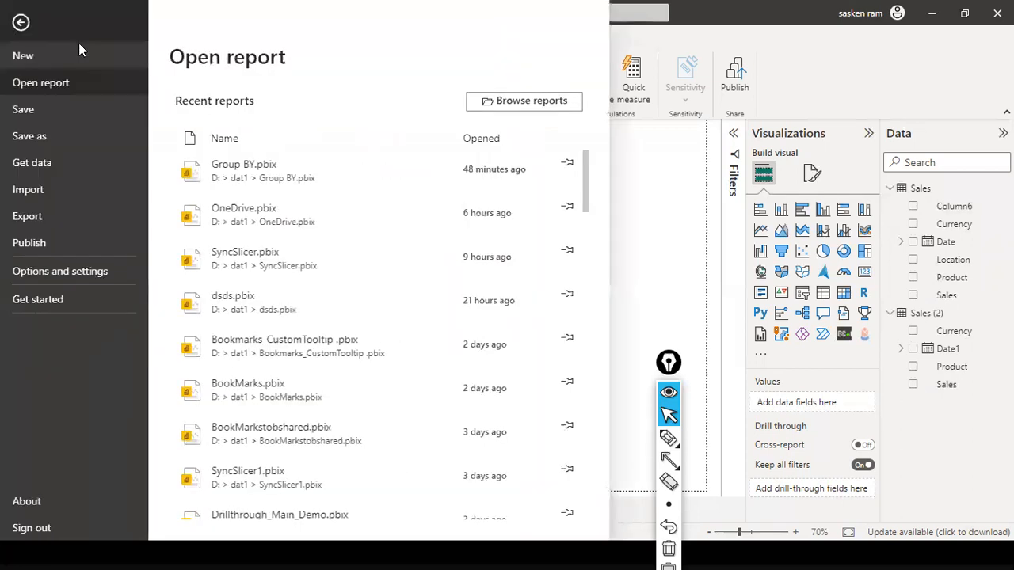
pyautogui.click(626, 187)
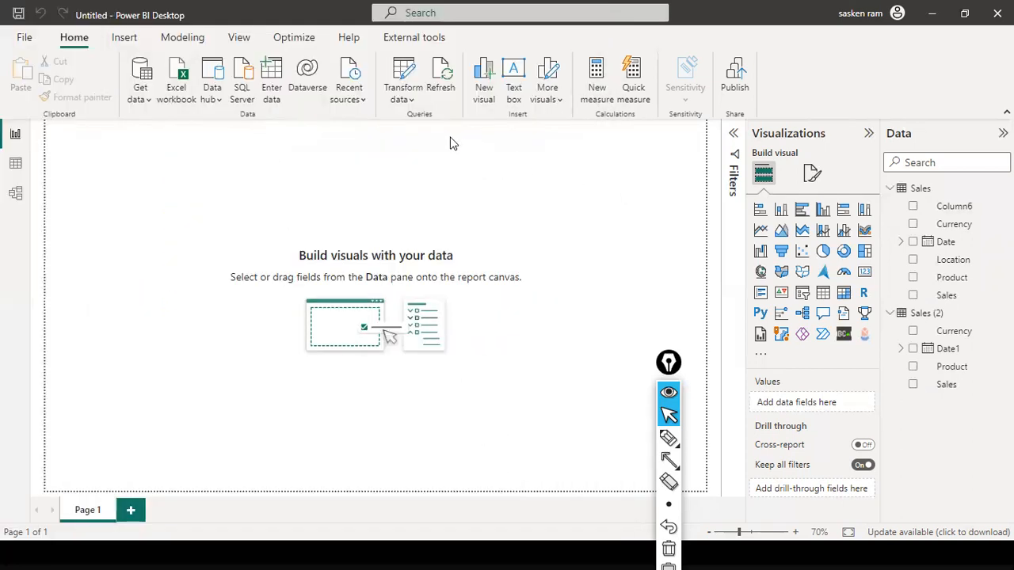
pyautogui.click(408, 101)
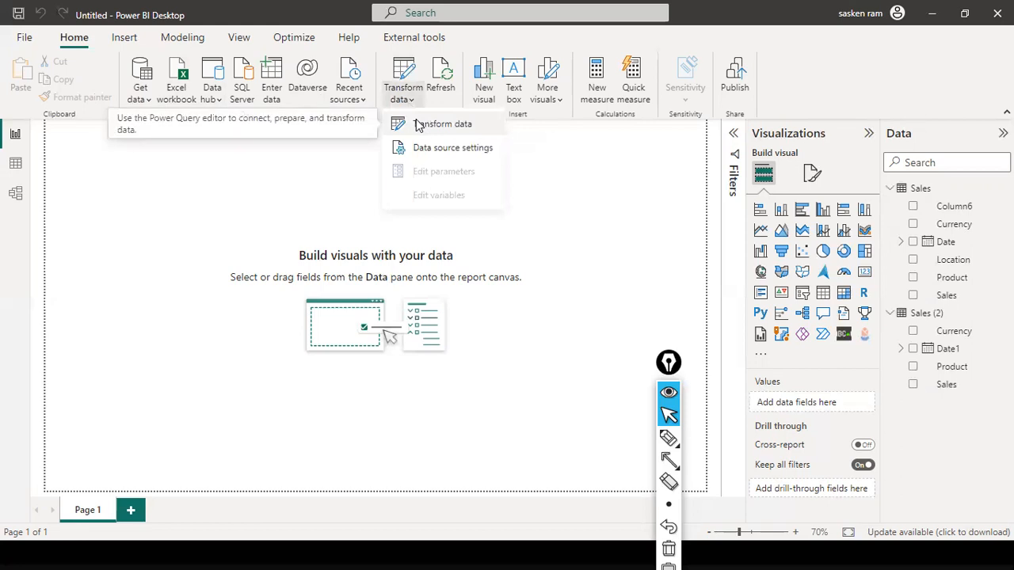
pyautogui.click(420, 126)
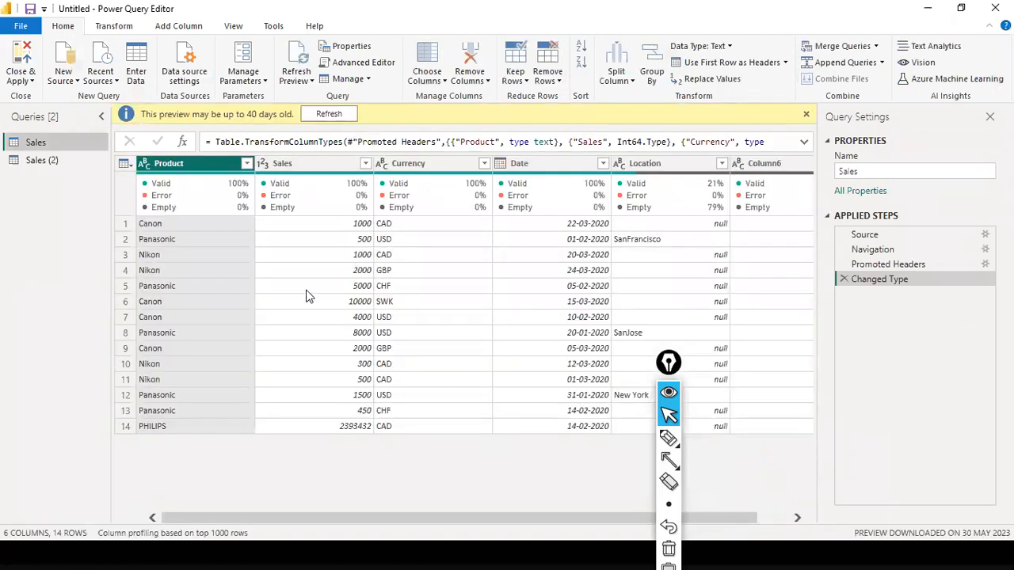
# Refresh the outdated data previews of the Sales and Sales (2) queries.
pyautogui.click(328, 114)
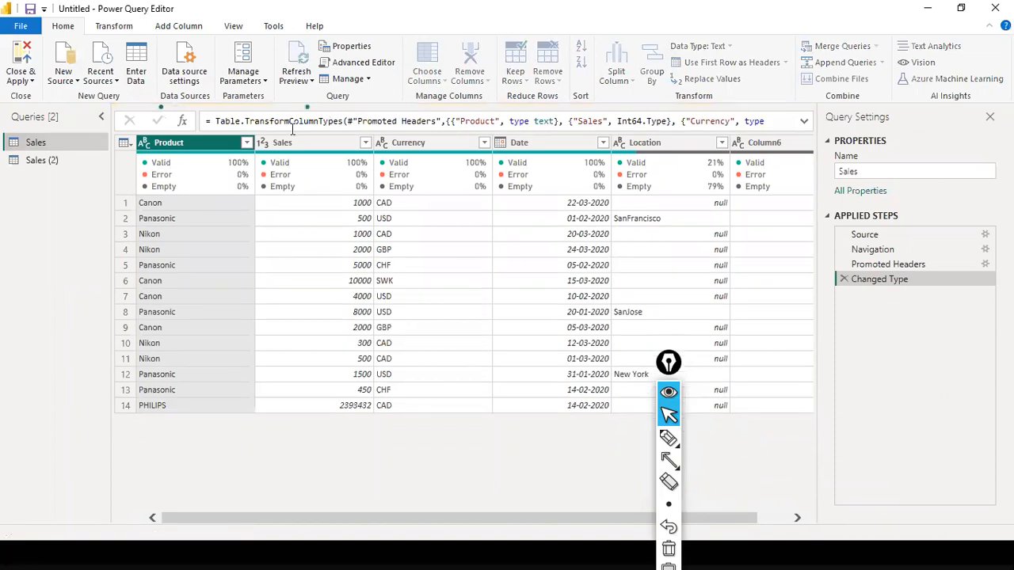
pyautogui.click(38, 160)
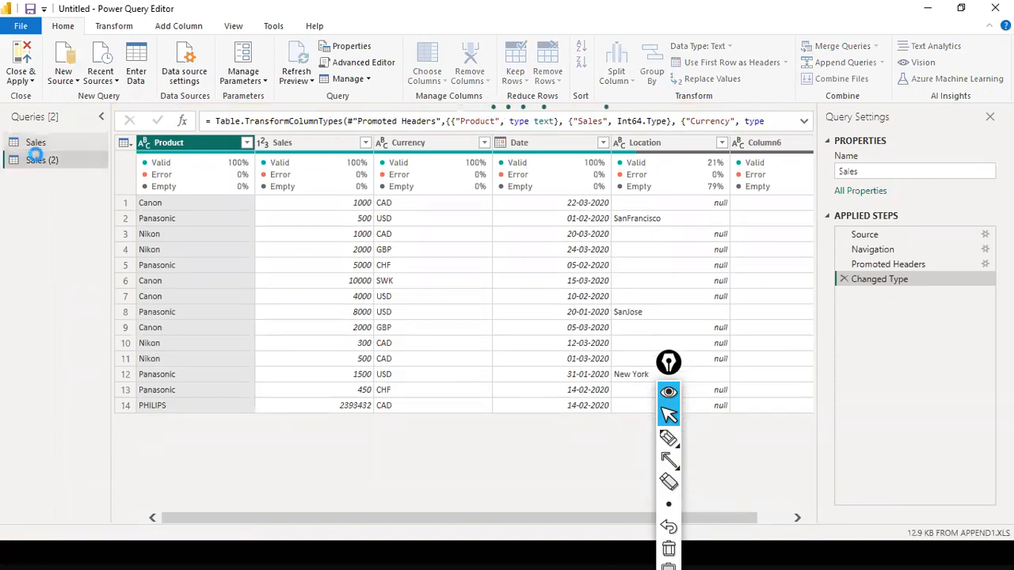
pyautogui.click(331, 116)
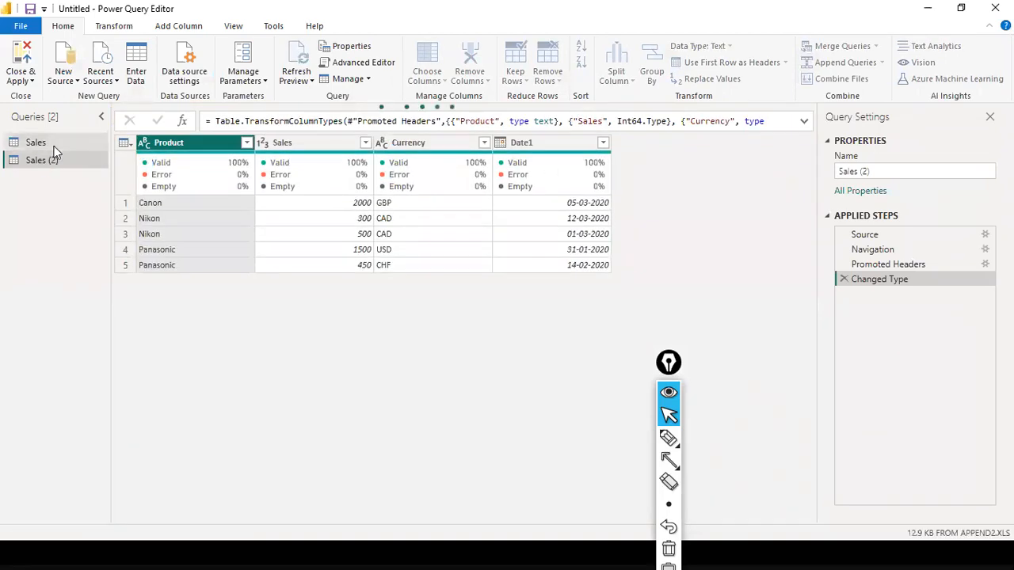
# Remove the empty Column6 from the Sales query, keeping the annotation toolbar clear of the table.
pyautogui.click(36, 142)
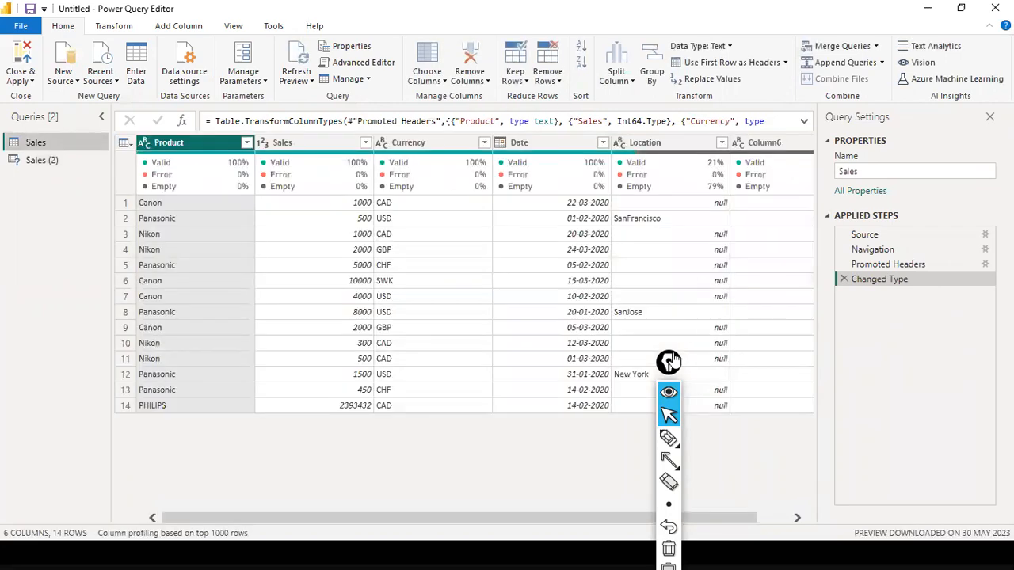
pyautogui.click(666, 363)
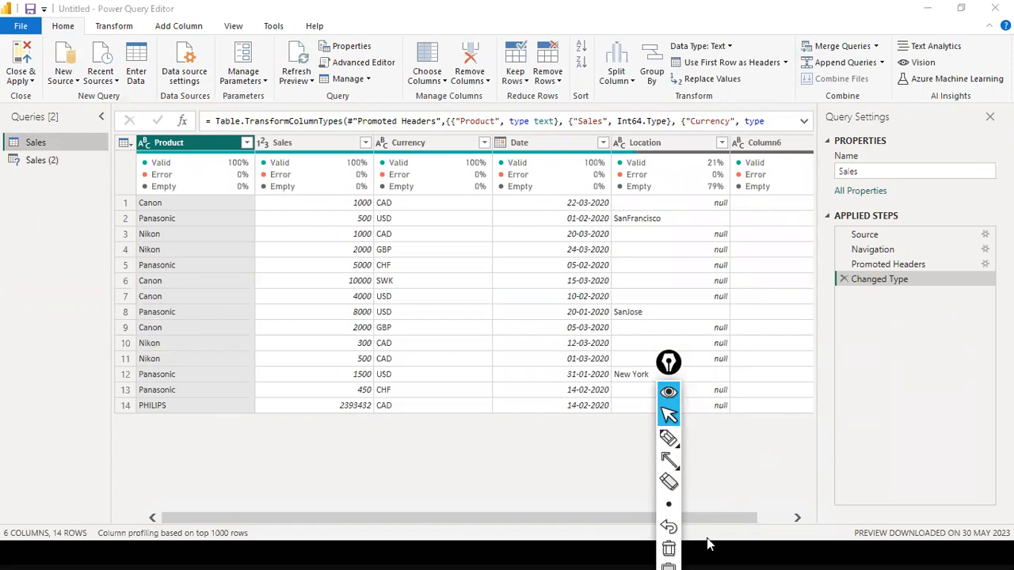
pyautogui.click(797, 517)
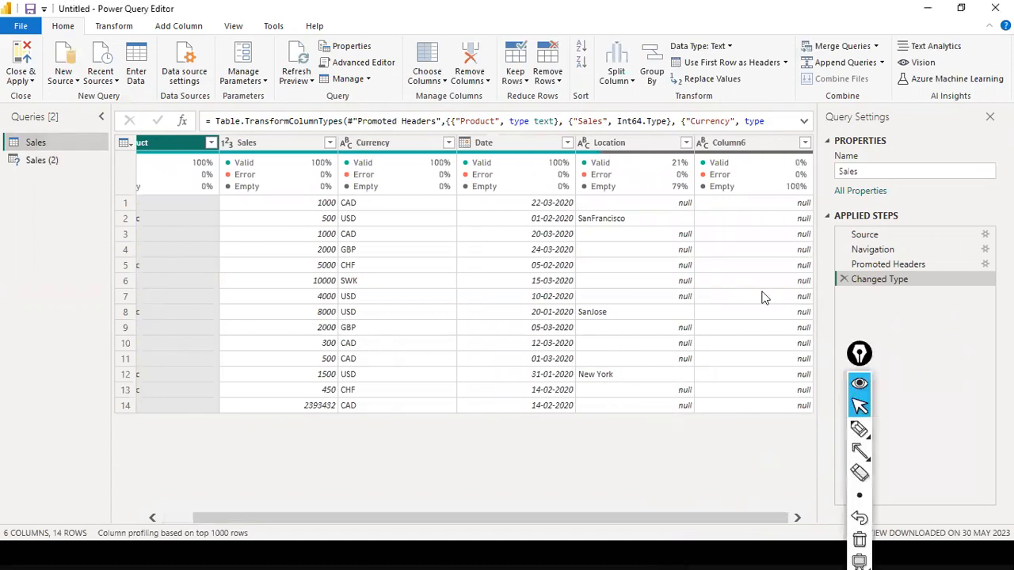
pyautogui.click(756, 146)
pyautogui.rightClick(770, 171)
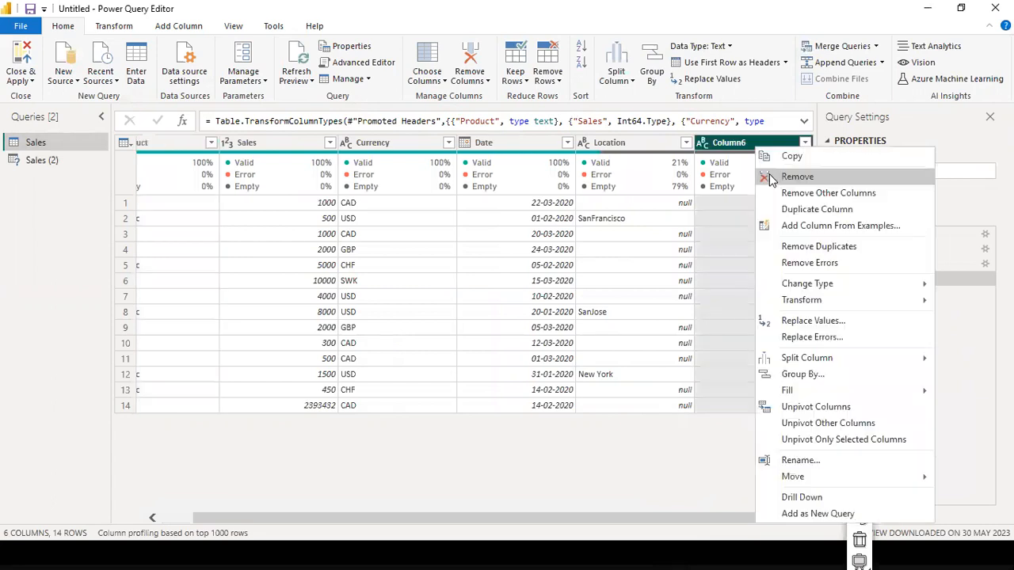
pyautogui.click(795, 177)
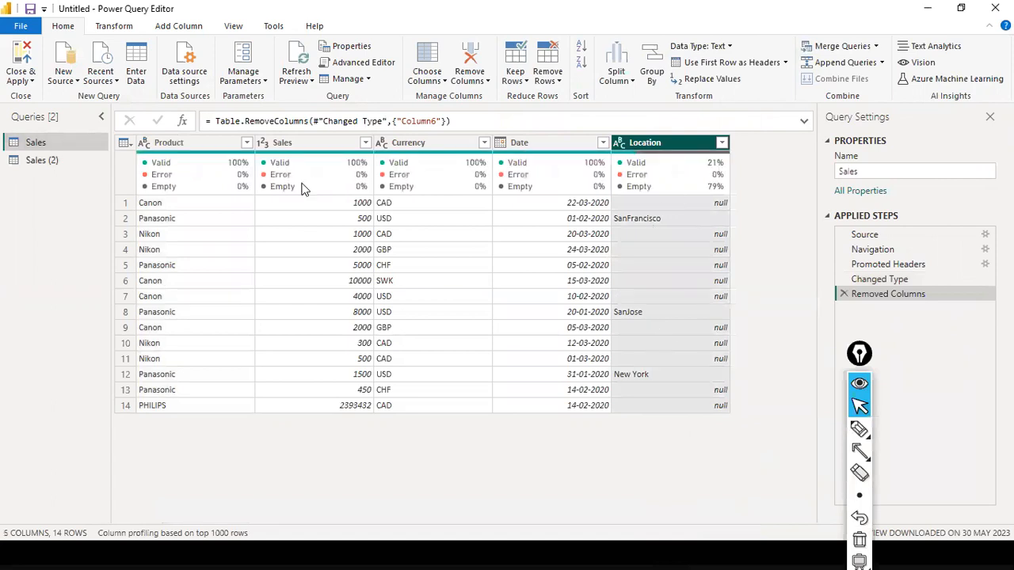
# Compare the columns of the Sales and Sales (2) queries and remove the Location column from Sales.
pyautogui.click(25, 162)
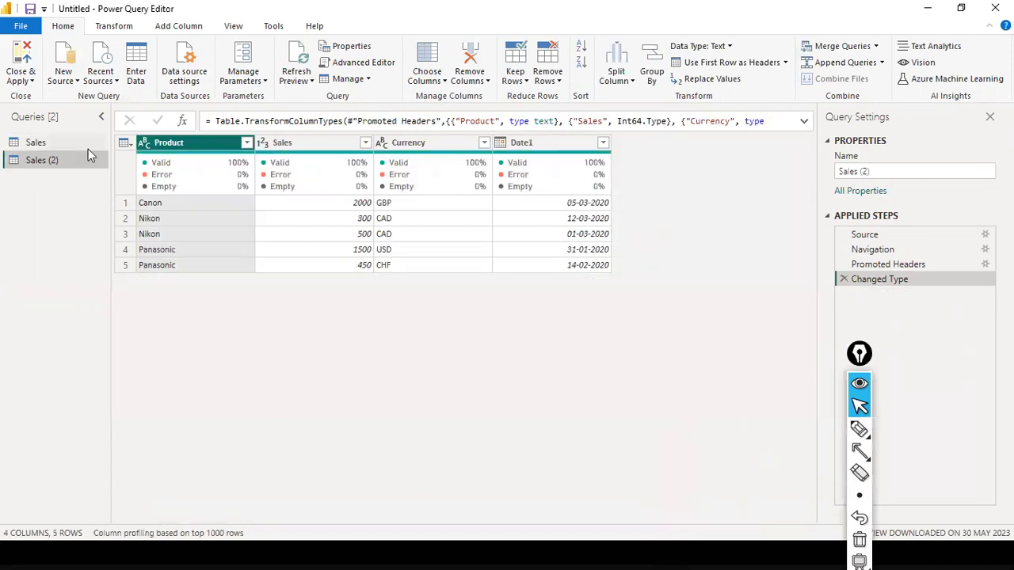
pyautogui.click(61, 145)
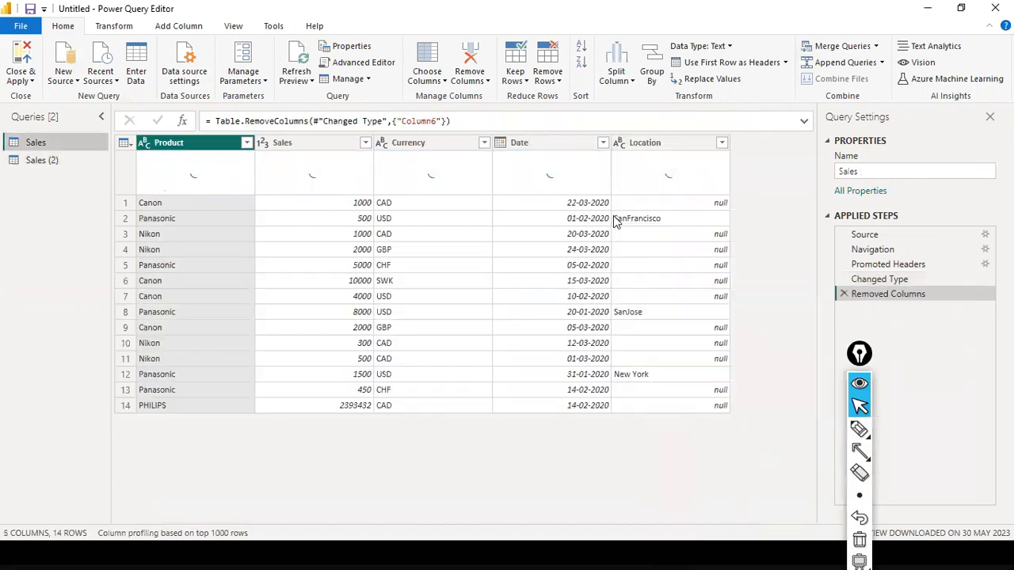
pyautogui.click(55, 163)
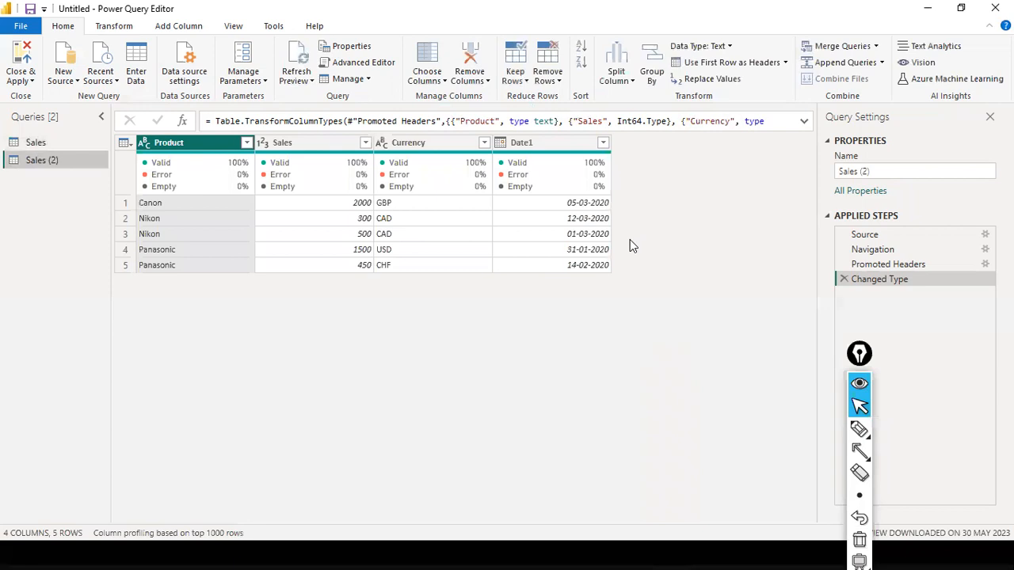
pyautogui.click(24, 144)
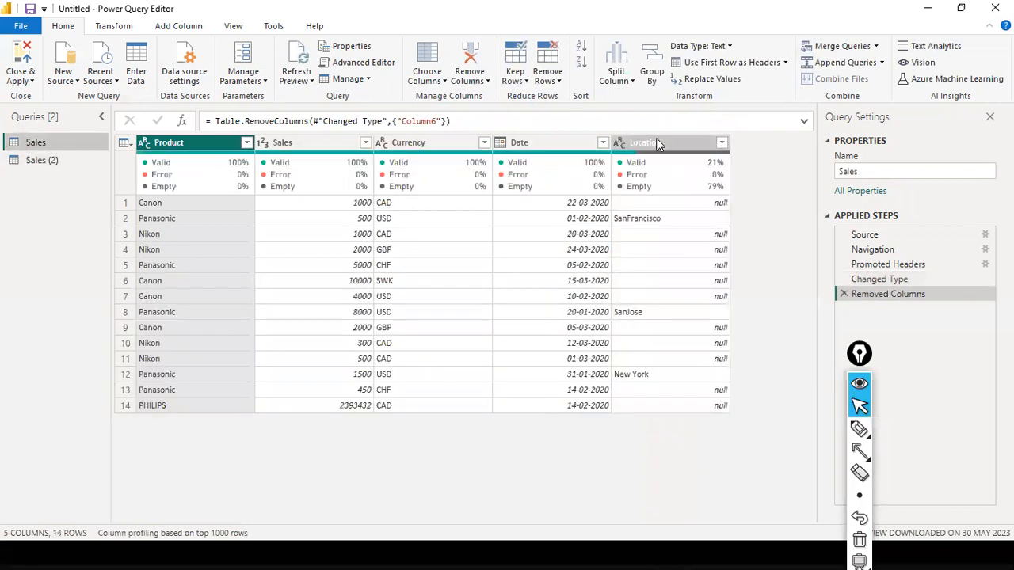
pyautogui.rightClick(696, 160)
pyautogui.click(700, 170)
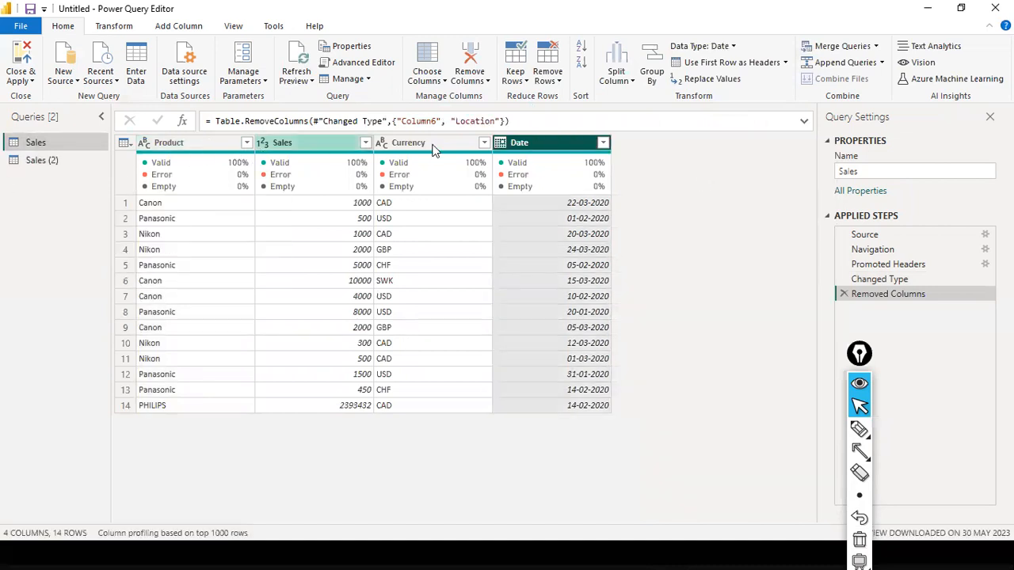
# Append the Sales and Sales (2) tables as a new query, with Sales as the first table, and refresh its outdated preview.
pyautogui.click(88, 162)
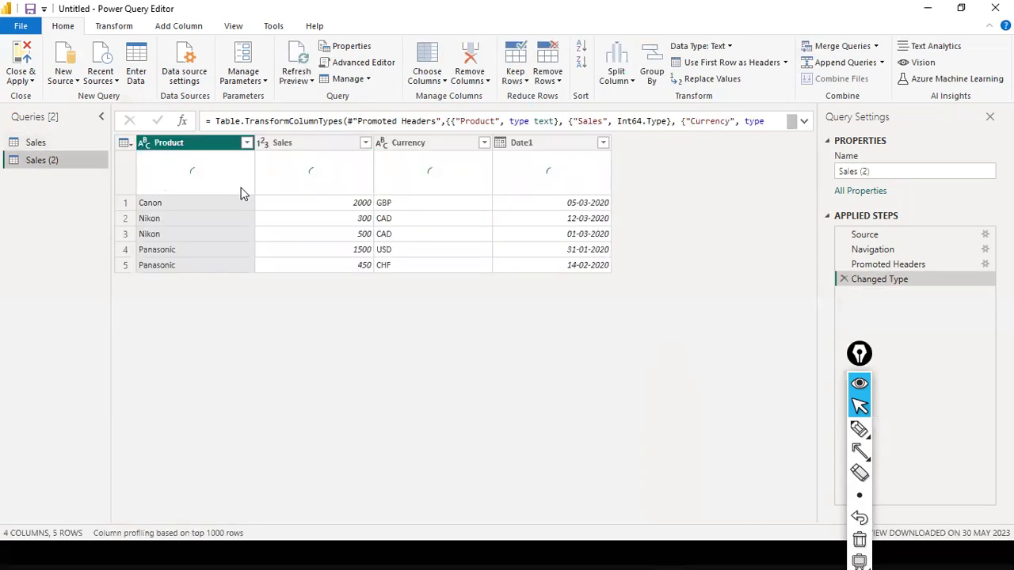
pyautogui.click(52, 144)
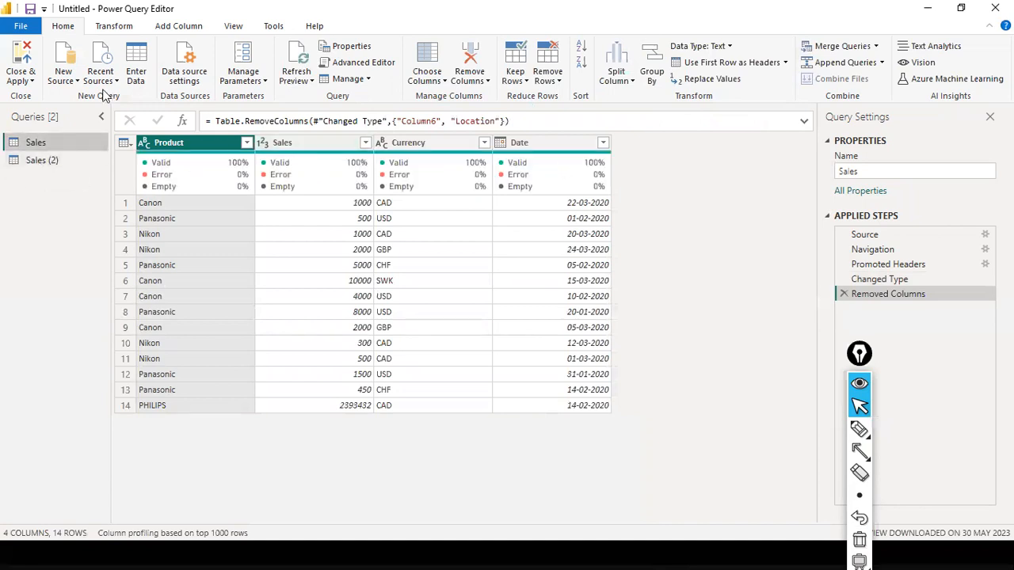
pyautogui.click(26, 162)
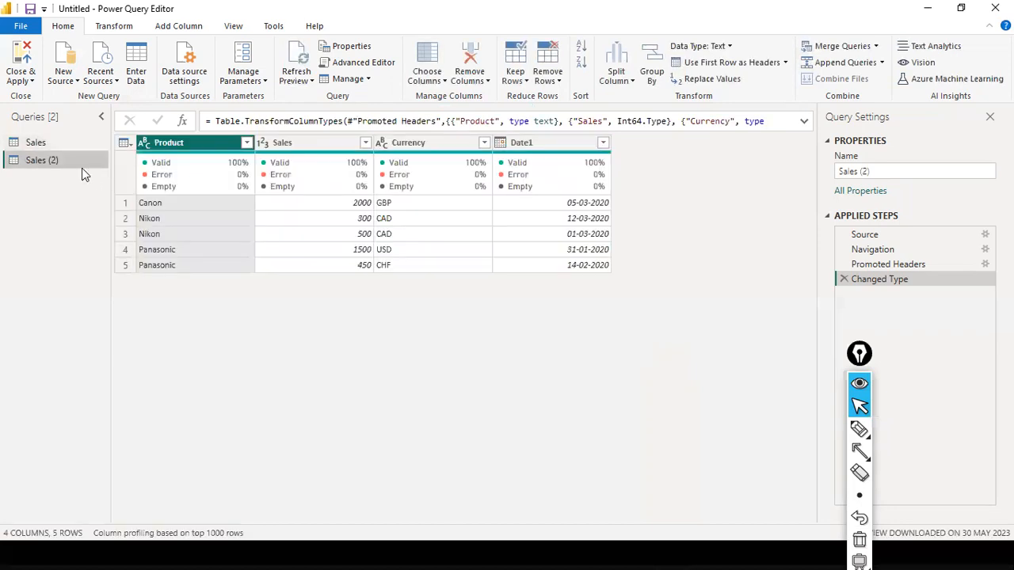
pyautogui.click(61, 147)
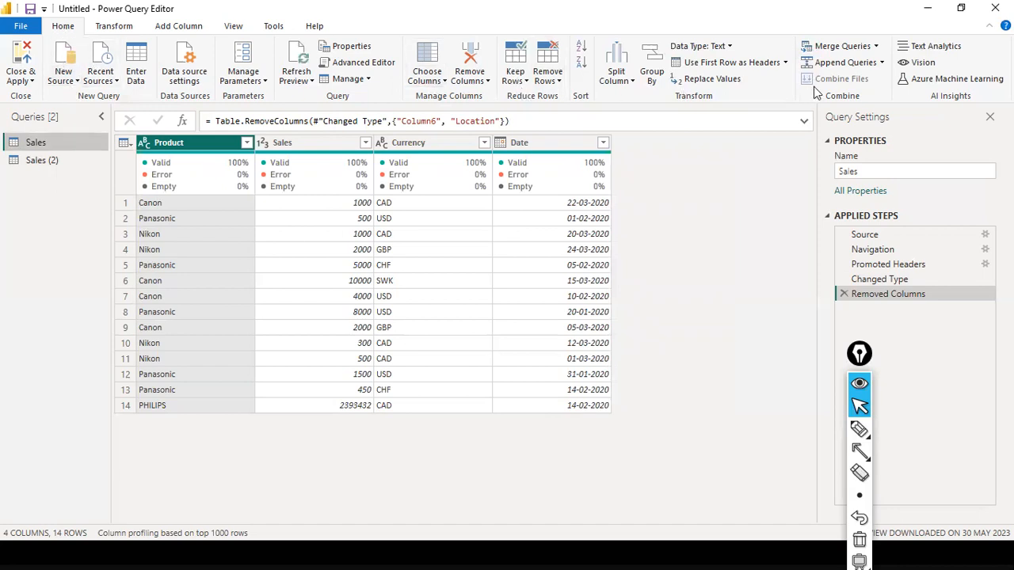
pyautogui.click(881, 65)
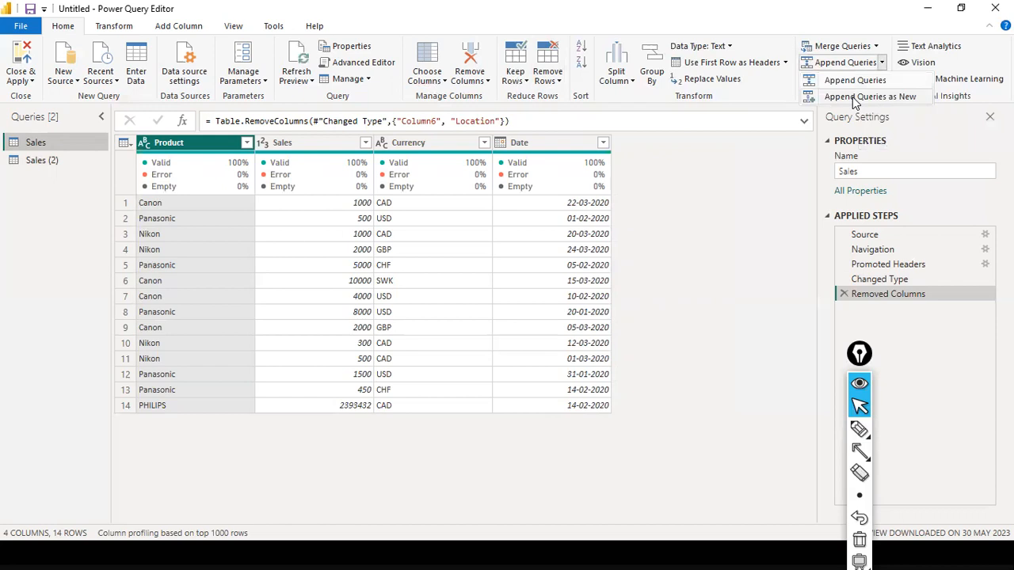
pyautogui.click(854, 98)
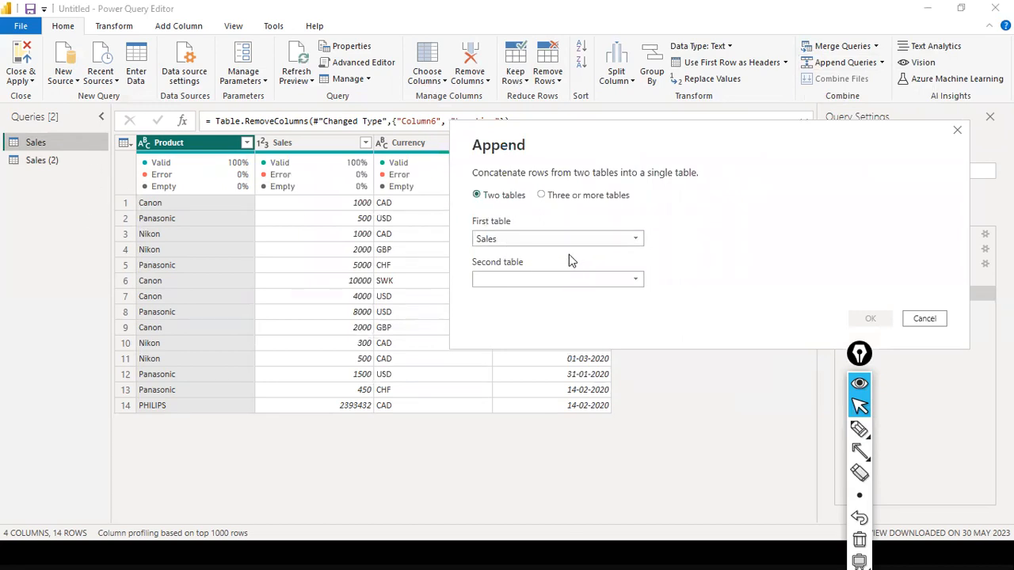
pyautogui.click(587, 241)
pyautogui.click(588, 241)
pyautogui.click(584, 276)
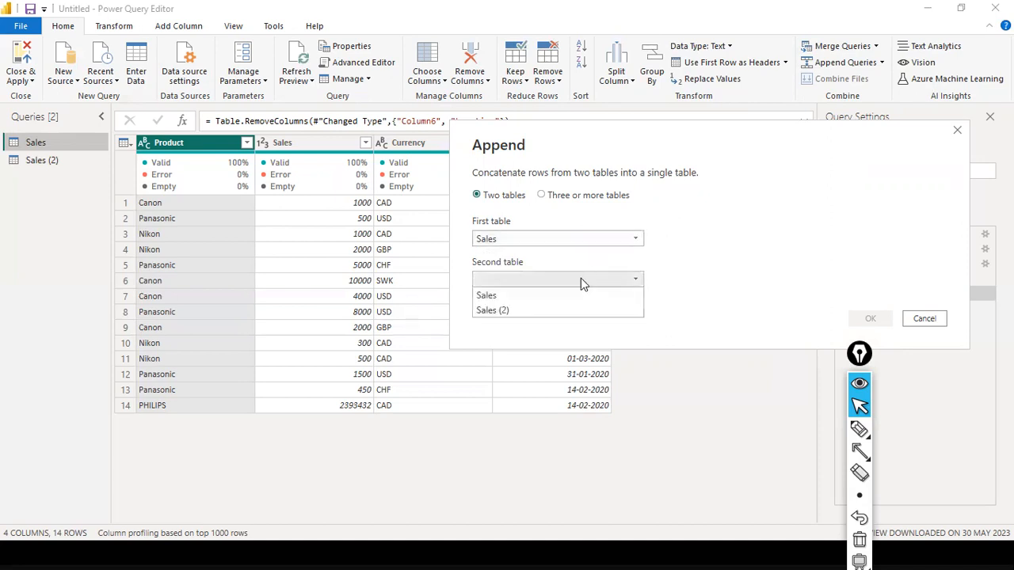
pyautogui.click(545, 310)
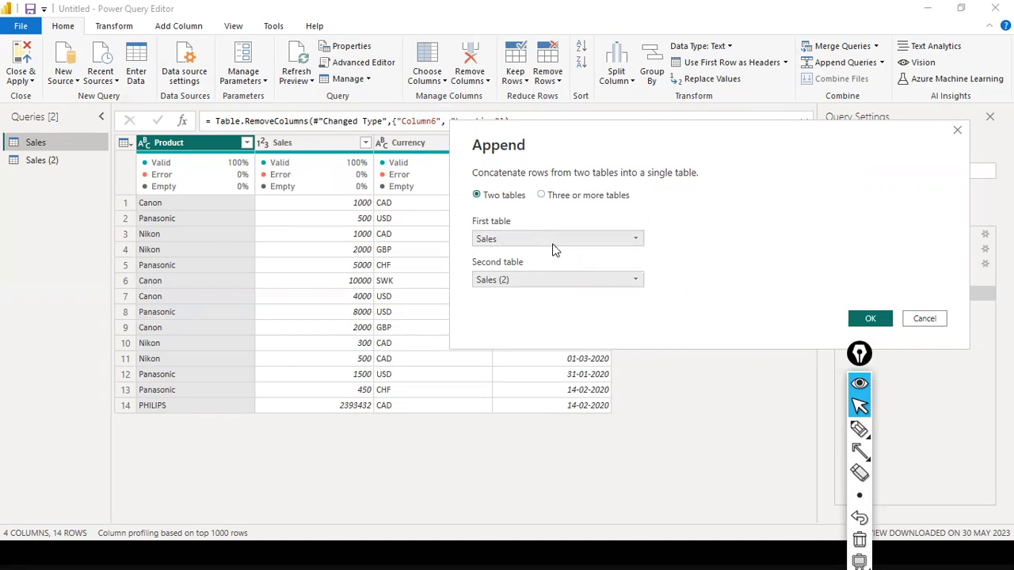
pyautogui.click(863, 318)
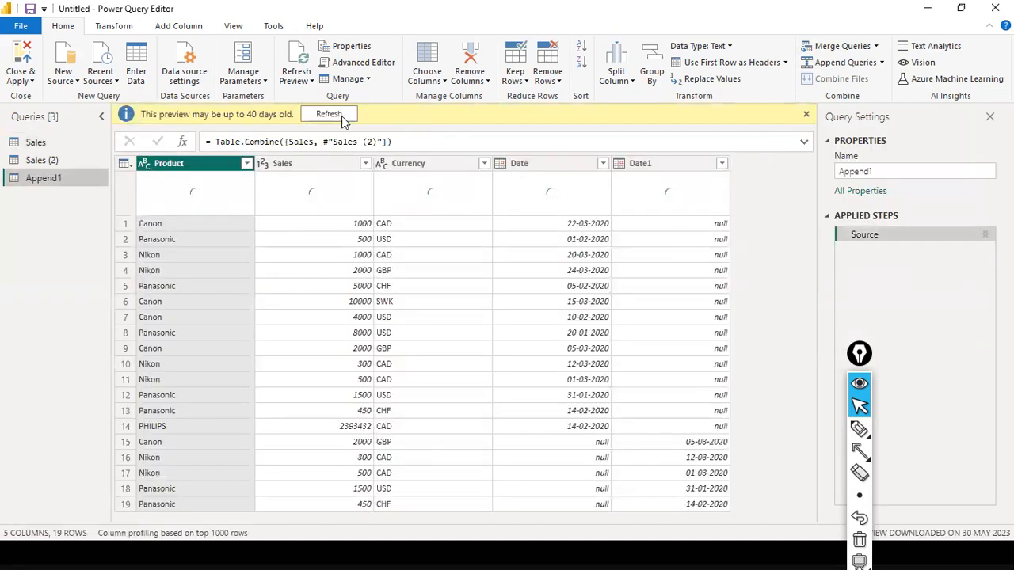
pyautogui.click(336, 115)
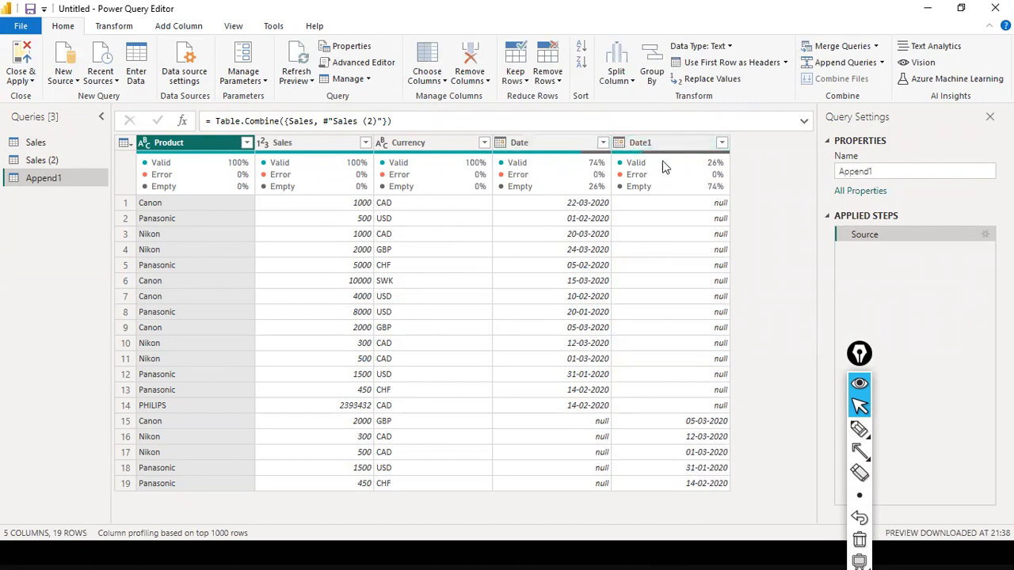
# Outline the first 14 appended rows and the Date1 values of rows 15 to 19 with rectangle annotations, and clear the markings.
pyautogui.moveTo(664, 162)
pyautogui.hotkey('ctrl', 'shift', 'r')
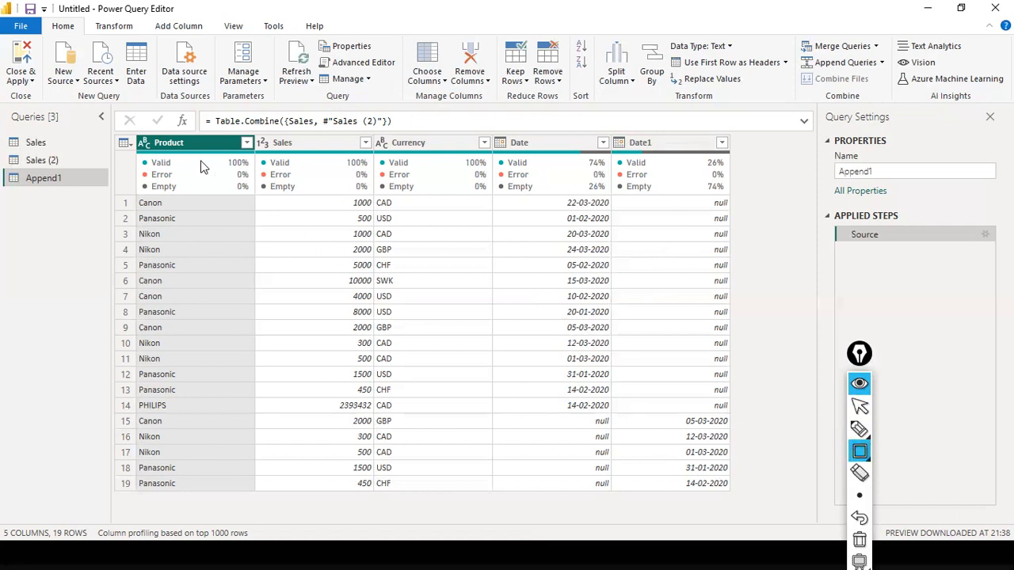
pyautogui.moveTo(131, 140)
pyautogui.mouseDown()
pyautogui.moveTo(273, 444)
pyautogui.moveTo(747, 418)
pyautogui.mouseUp()
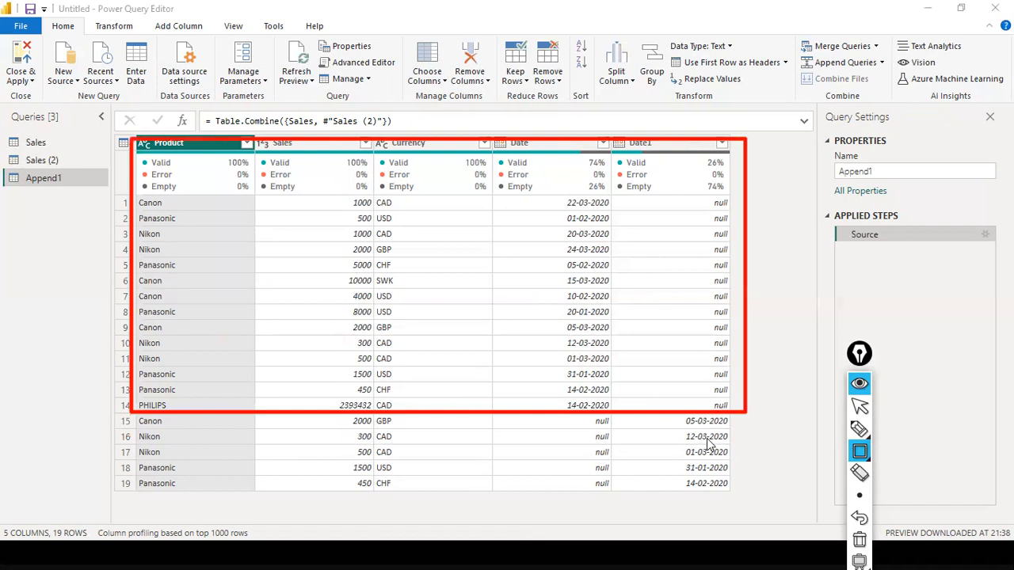
pyautogui.moveTo(679, 415)
pyautogui.mouseDown()
pyautogui.moveTo(682, 481)
pyautogui.moveTo(731, 503)
pyautogui.mouseUp()
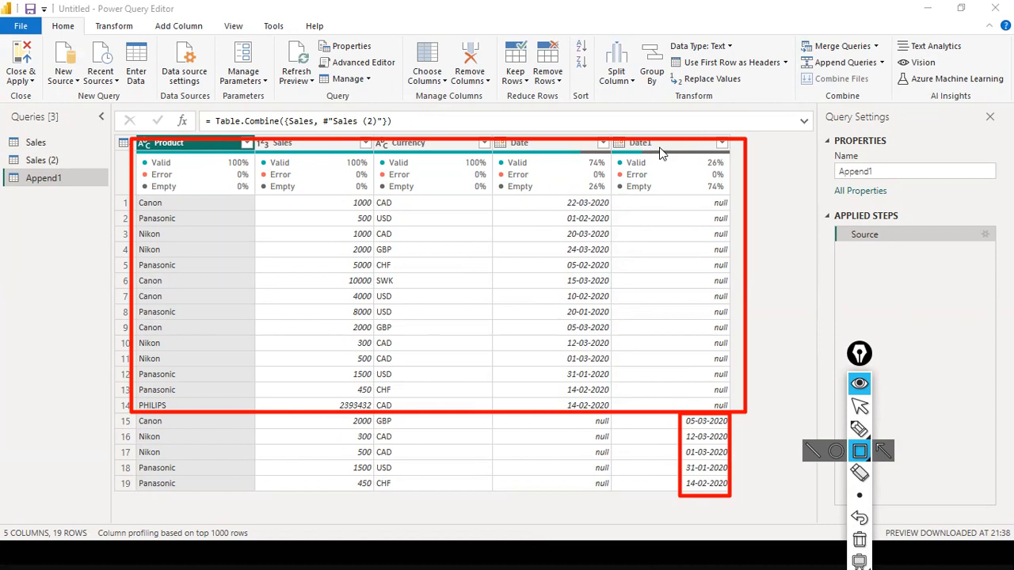
pyautogui.hotkey('ctrl', 'shift', '7')
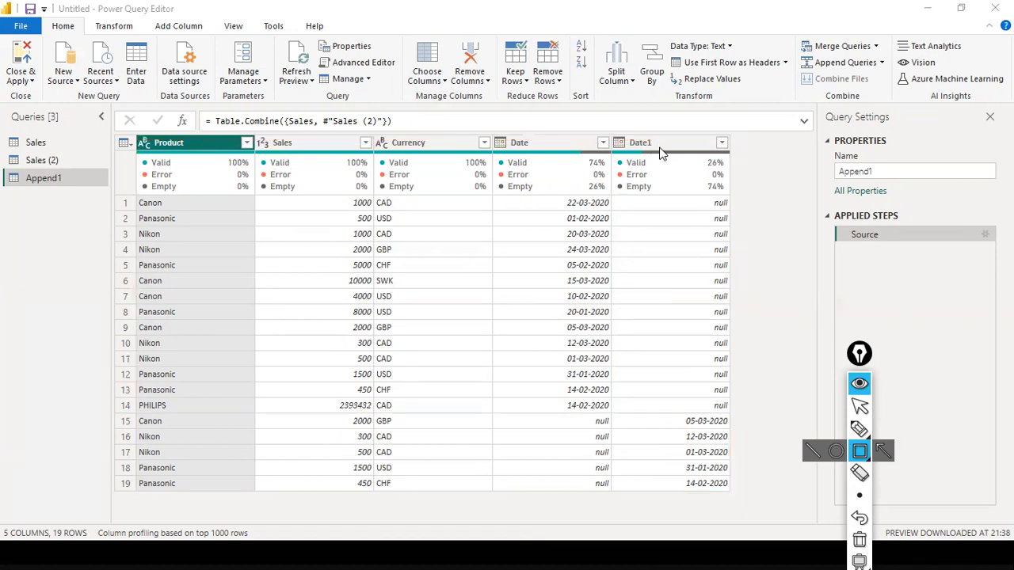
pyautogui.hotkey('ctrl', 'shift', '2')
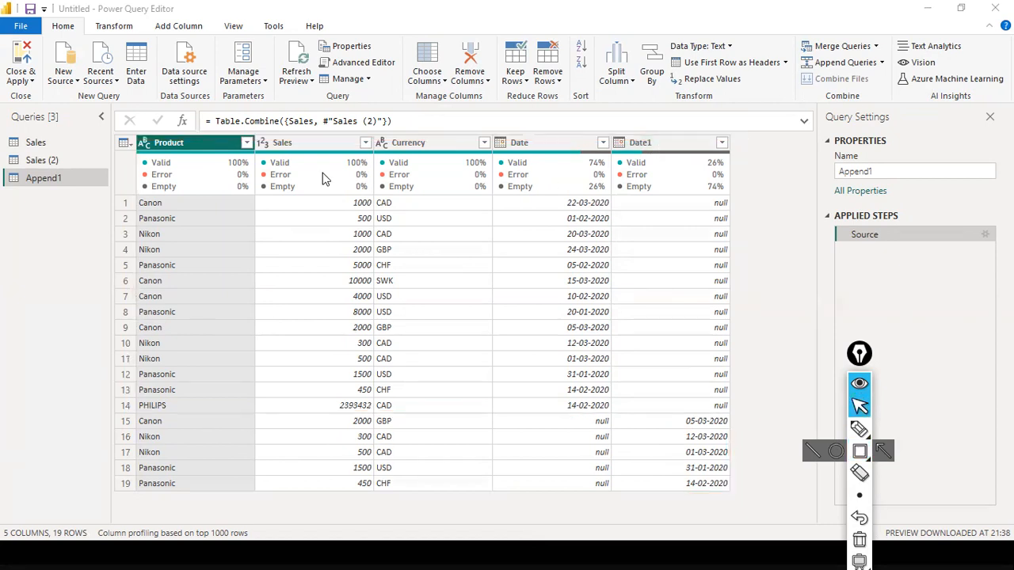
# Rename the Date1 column of the Sales (2) query to Date, and check the appended query against its source queries.
pyautogui.click(41, 160)
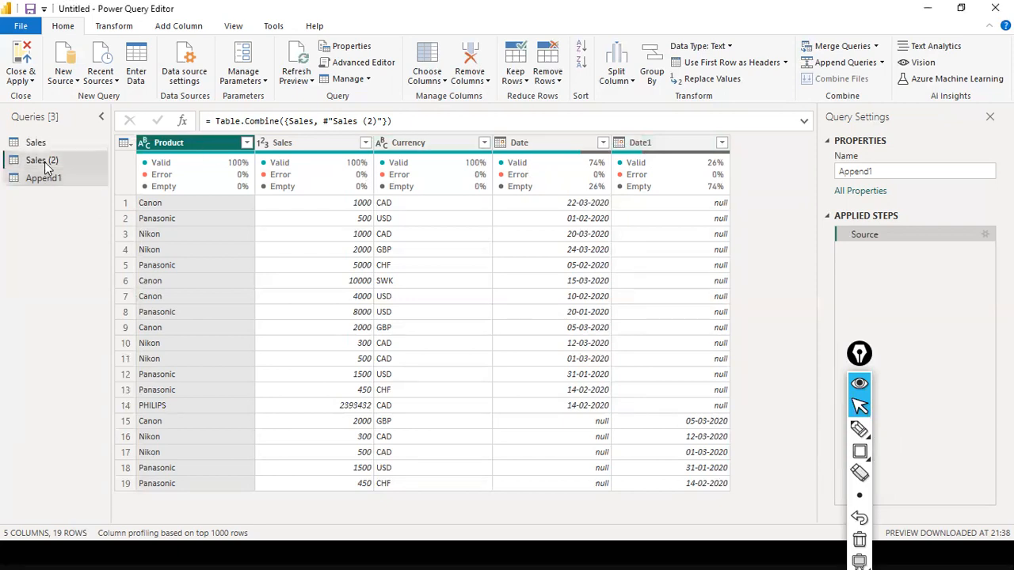
pyautogui.click(521, 142)
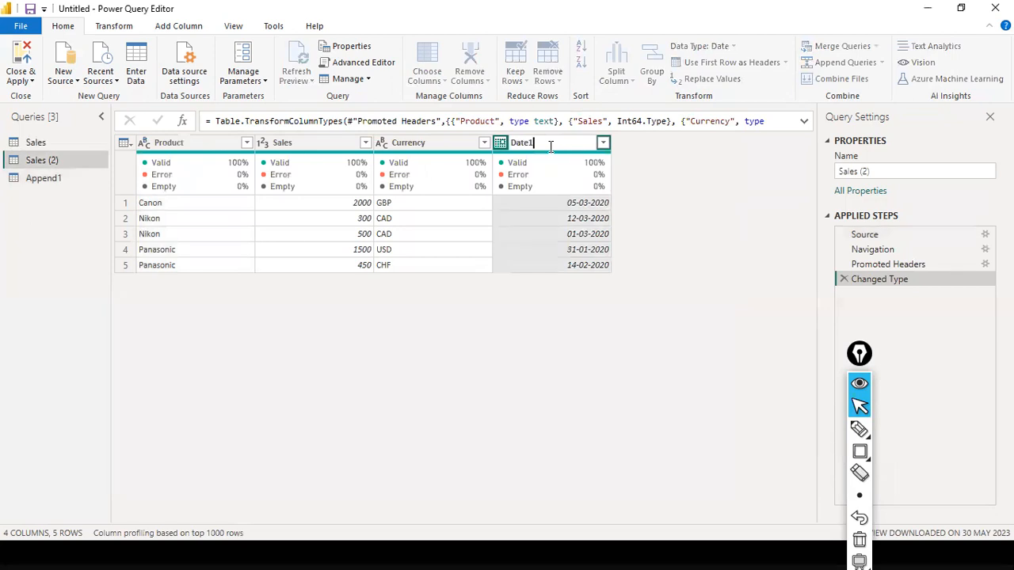
pyautogui.press('Return')
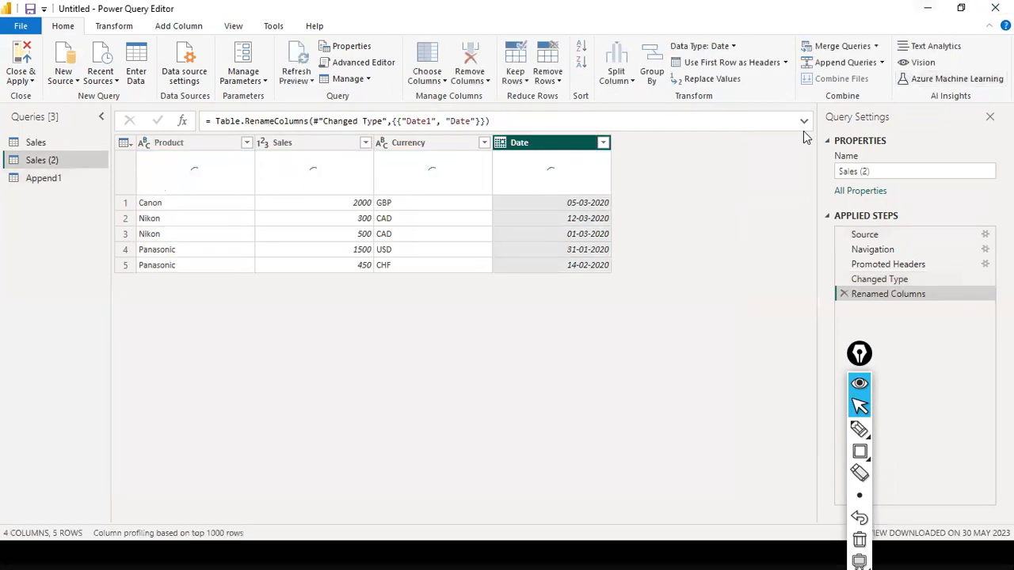
pyautogui.click(24, 177)
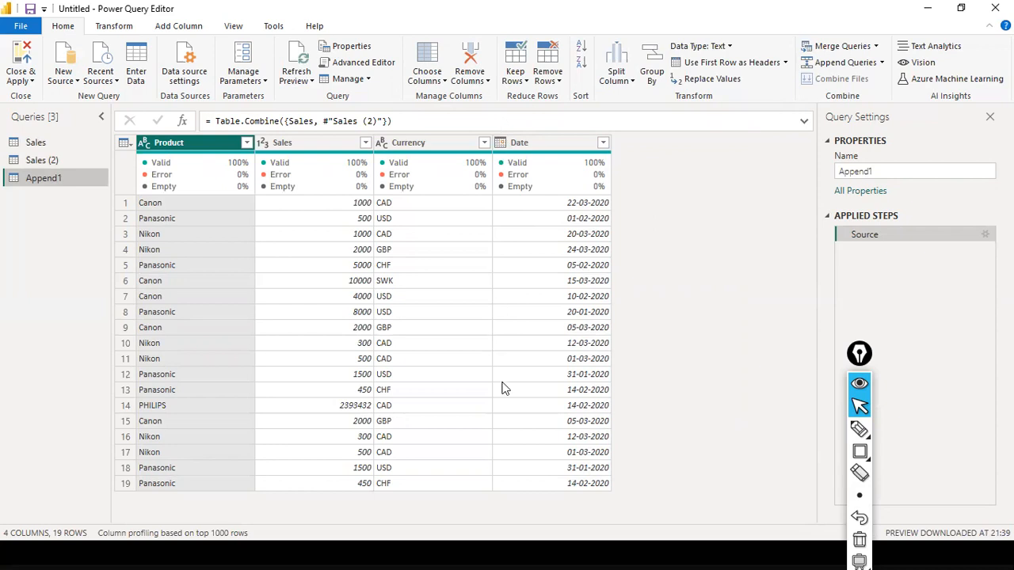
pyautogui.moveTo(537, 169)
pyautogui.click(68, 166)
pyautogui.click(64, 144)
pyautogui.click(50, 162)
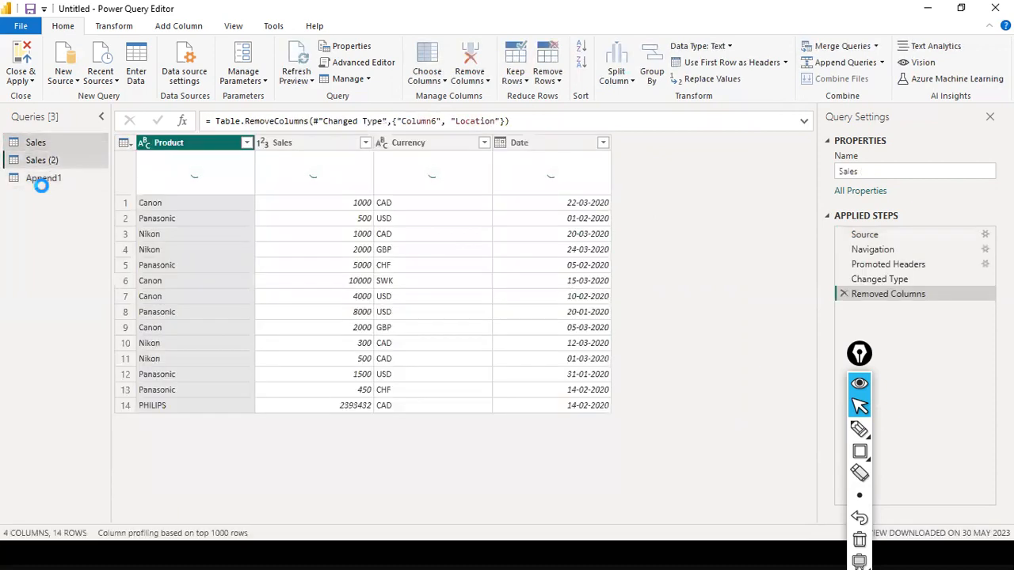
pyautogui.click(42, 186)
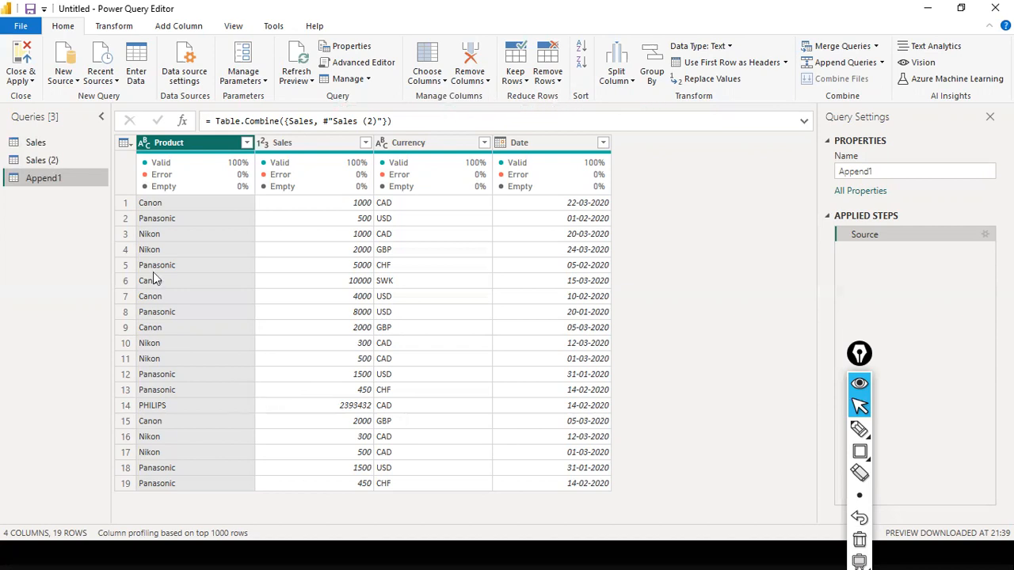
# Keep only the duplicate rows of the Sales query across the Product, Sales, Currency and Date columns.
pyautogui.click(35, 143)
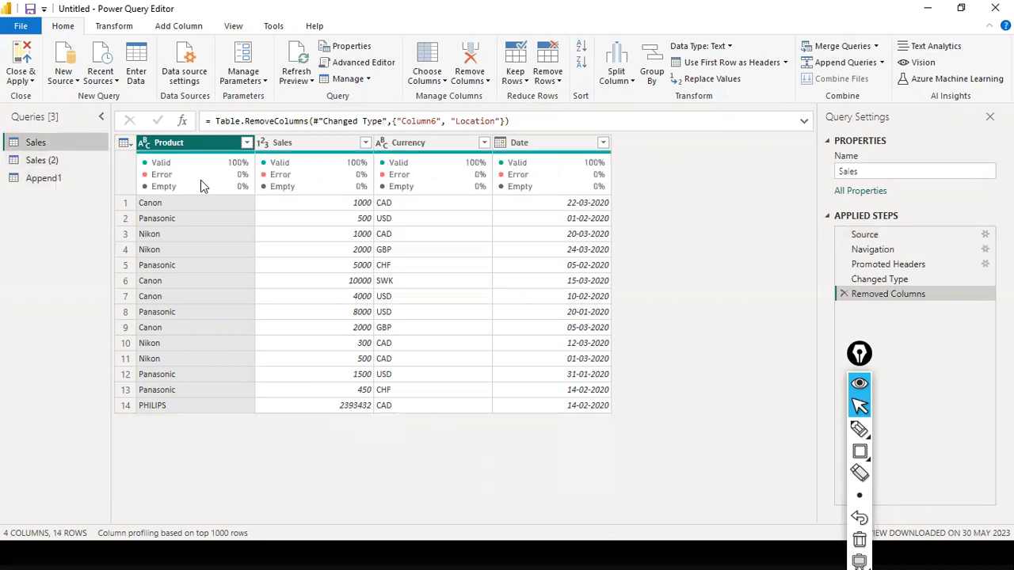
pyautogui.click(576, 147)
pyautogui.keyDown('ctrl'); pyautogui.click(308, 142); pyautogui.keyUp('ctrl')
pyautogui.keyDown('ctrl'); pyautogui.click(409, 145); pyautogui.keyUp('ctrl')
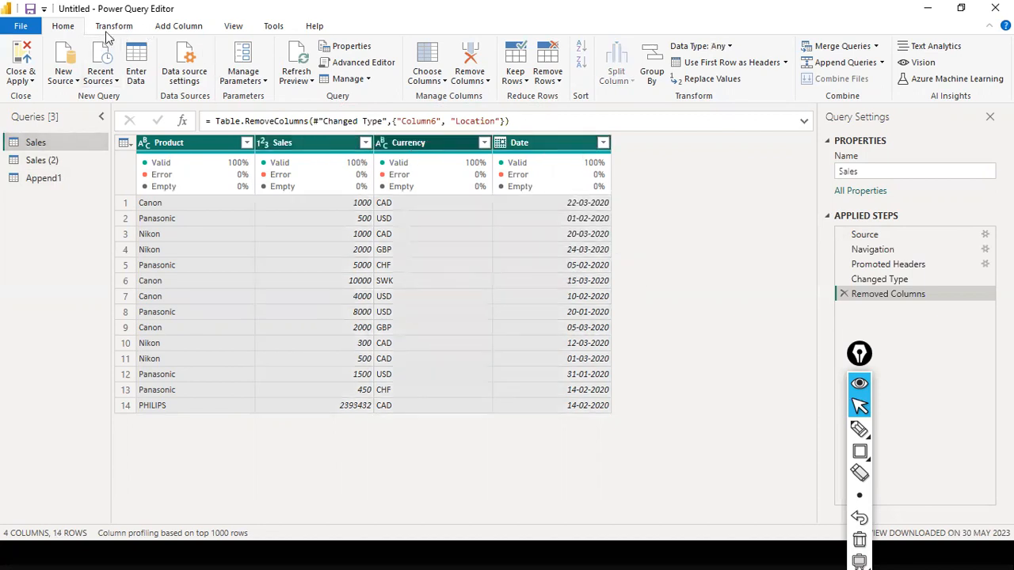
pyautogui.click(527, 82)
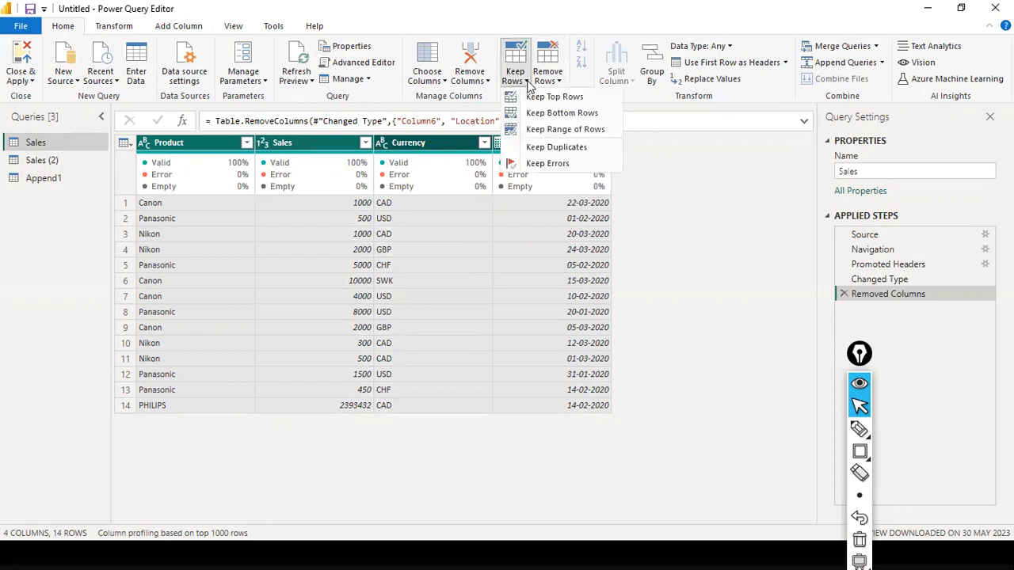
pyautogui.click(554, 148)
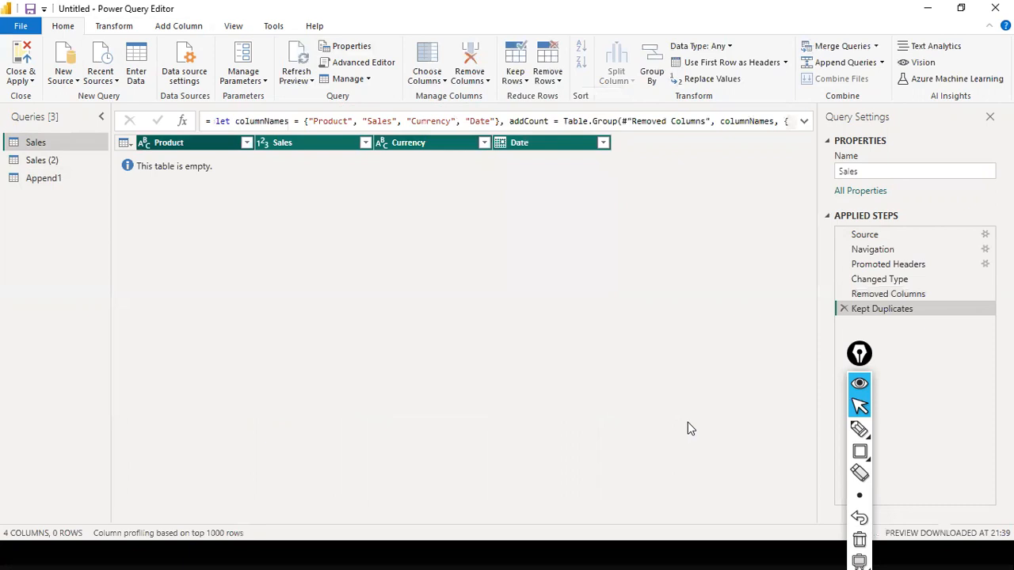
# Delete the Kept Duplicates step from the Sales query's applied steps.
pyautogui.click(844, 309)
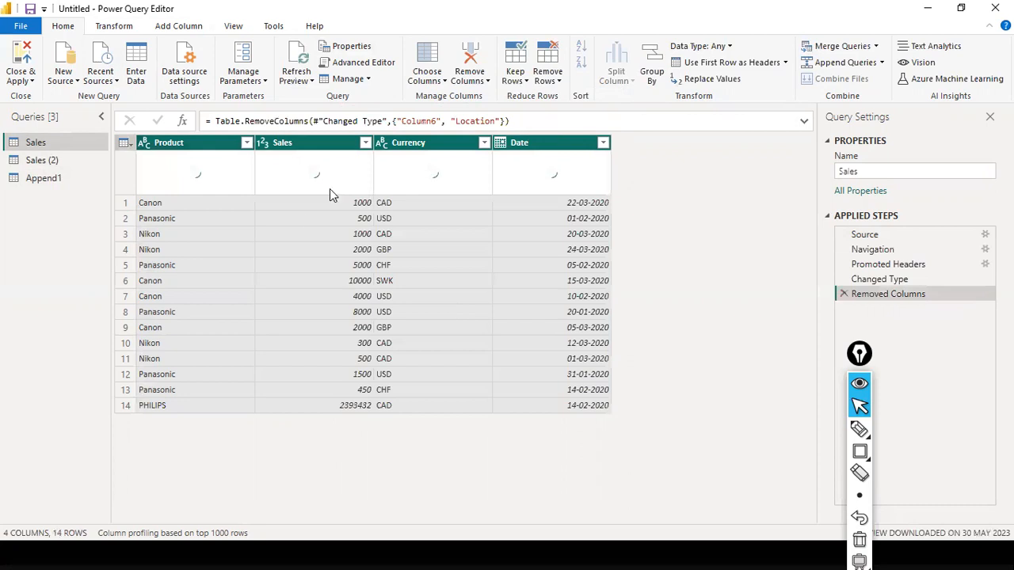
pyautogui.click(519, 79)
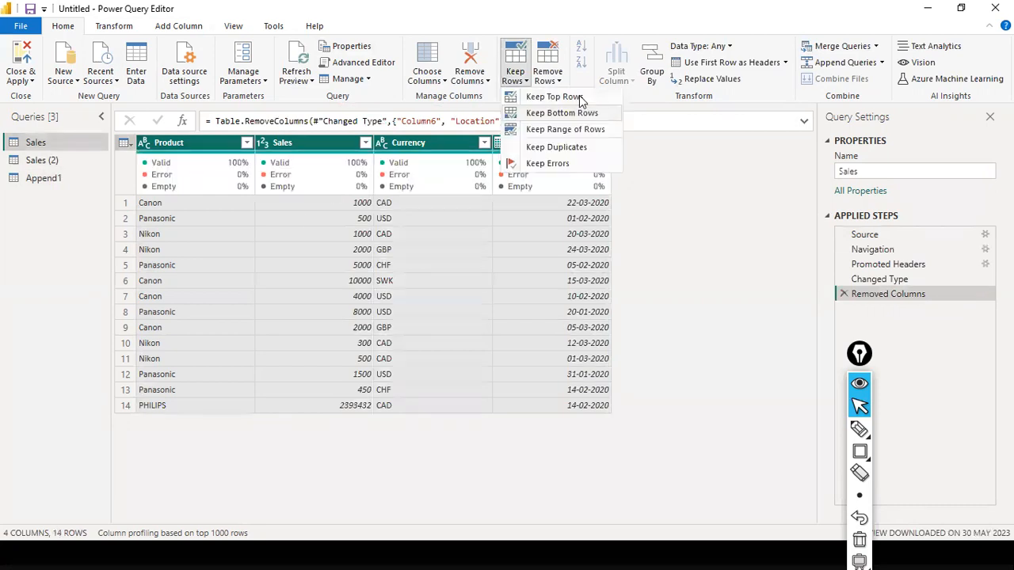
pyautogui.click(728, 196)
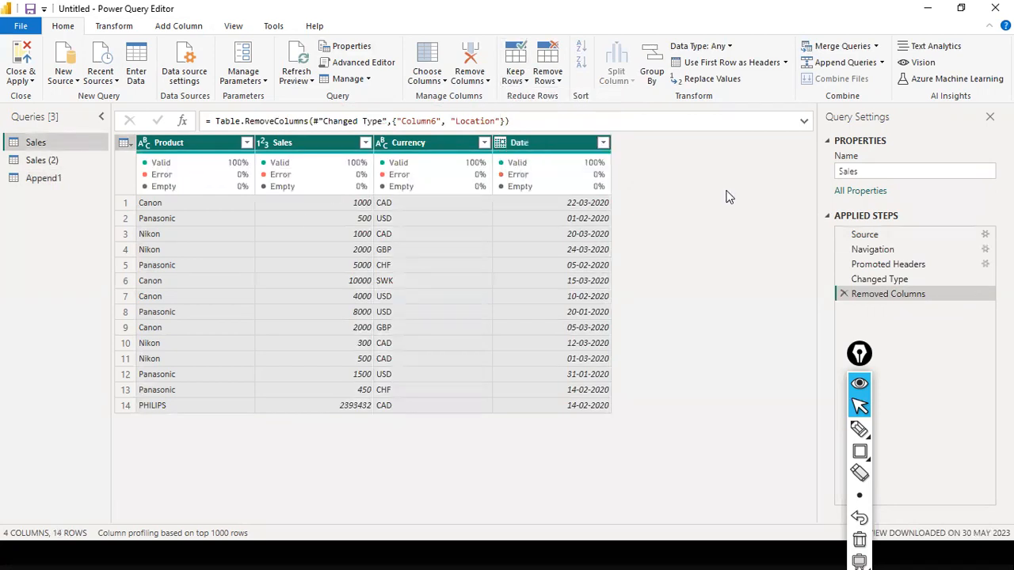
# Compare the rows of the Sales and Sales (2) queries with the Append1 query, and view the available merge options.
pyautogui.click(40, 162)
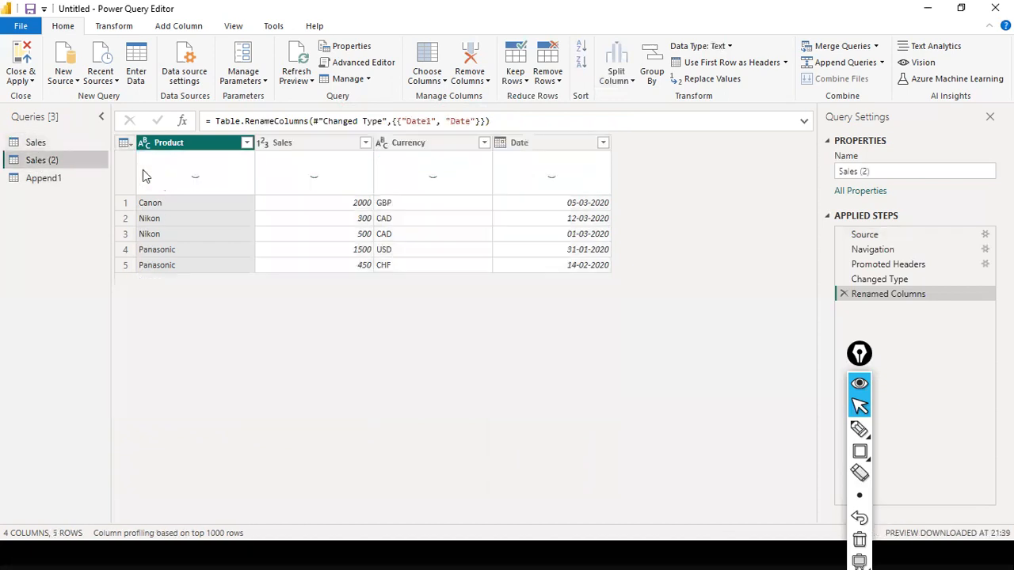
pyautogui.click(69, 142)
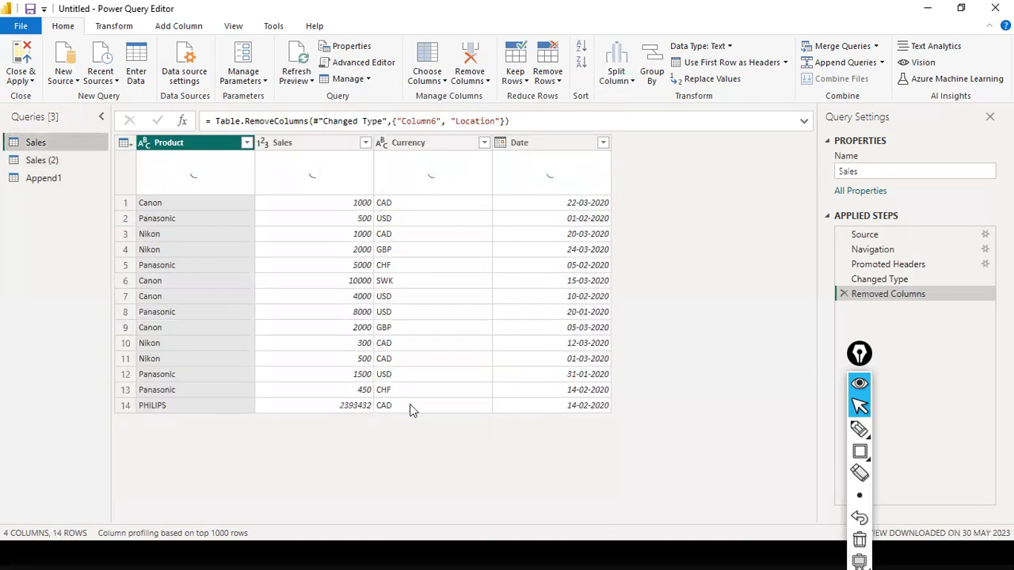
pyautogui.click(57, 160)
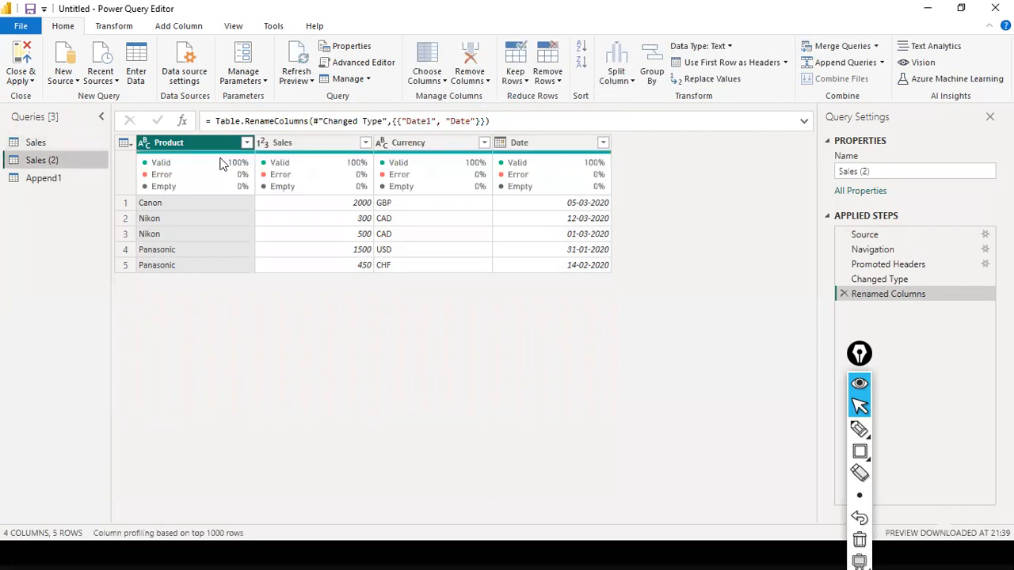
pyautogui.click(32, 144)
pyautogui.click(33, 142)
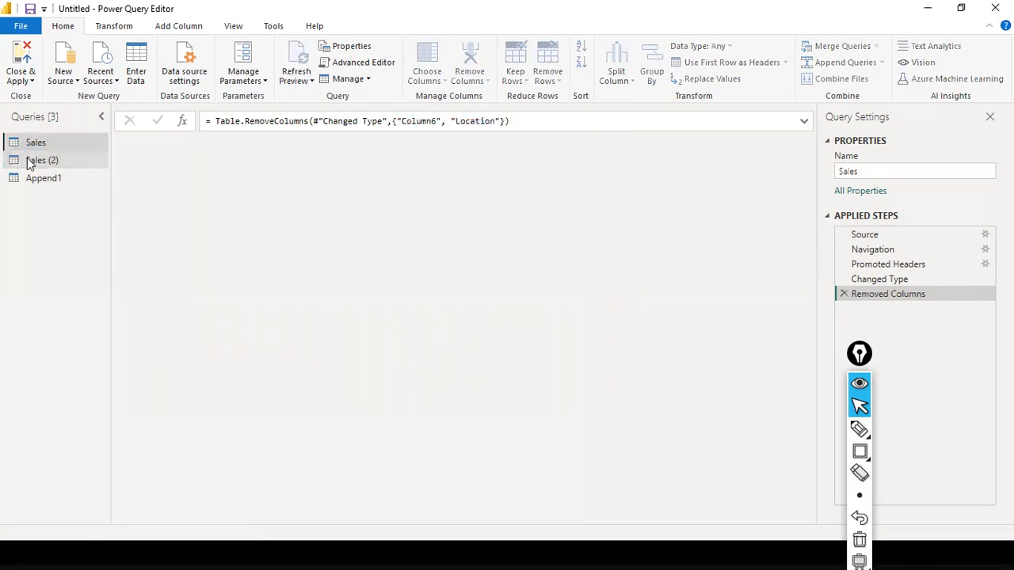
pyautogui.click(32, 161)
pyautogui.click(40, 178)
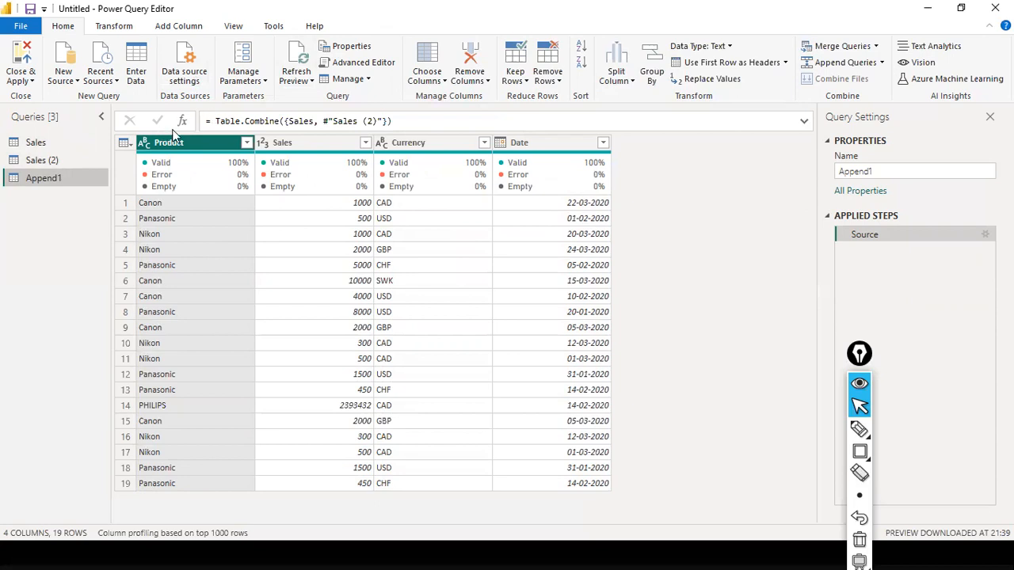
pyautogui.click(874, 46)
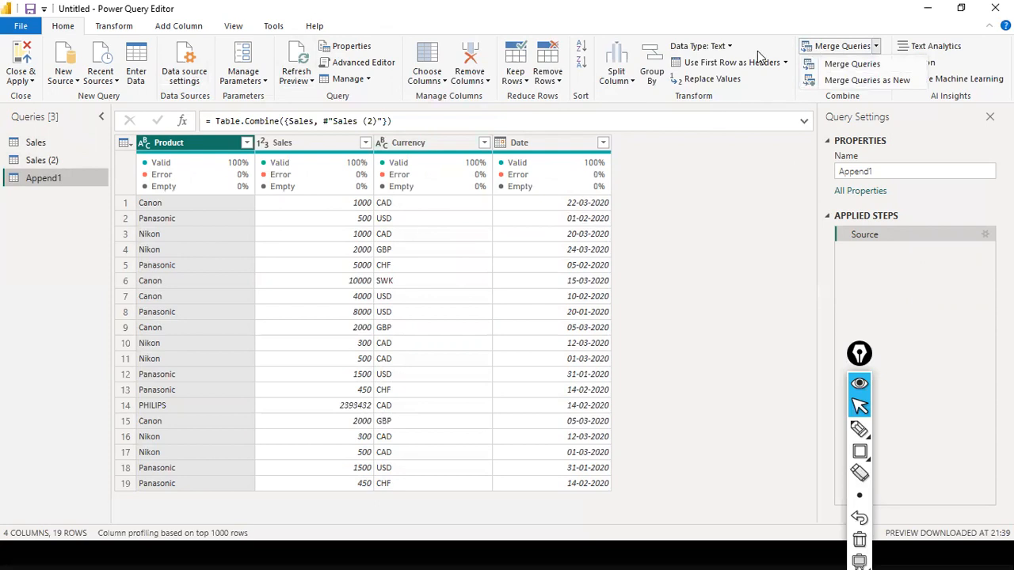
pyautogui.click(875, 46)
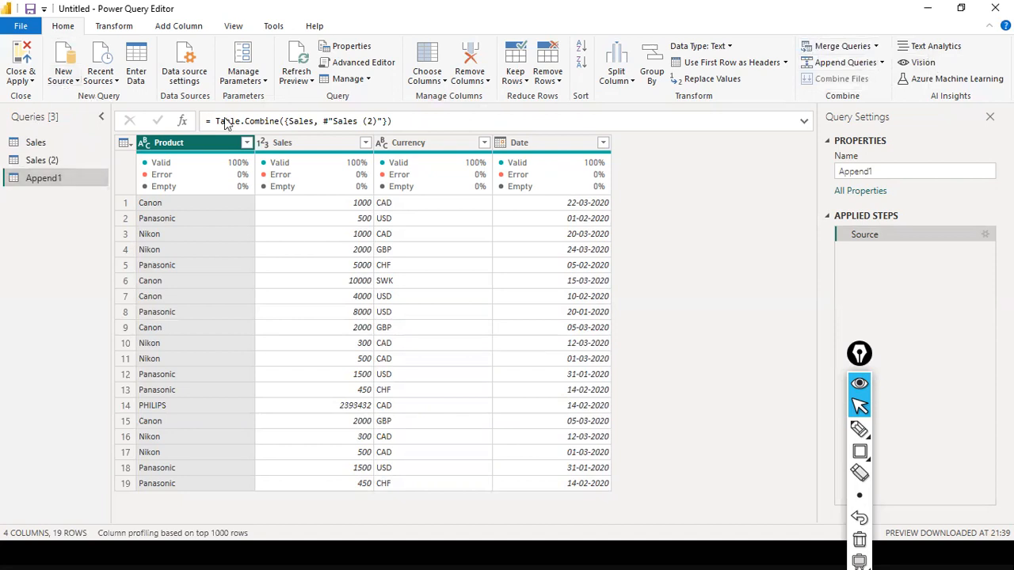
# Import Sheet1 from the DimCustomer.xls workbook as a new query and refresh its outdated preview.
pyautogui.click(67, 82)
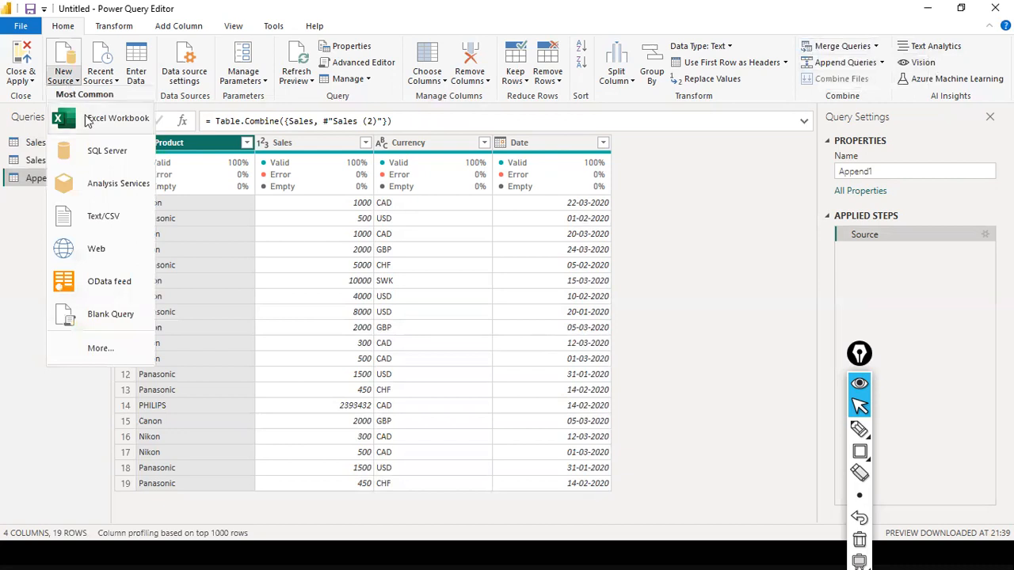
pyautogui.click(87, 119)
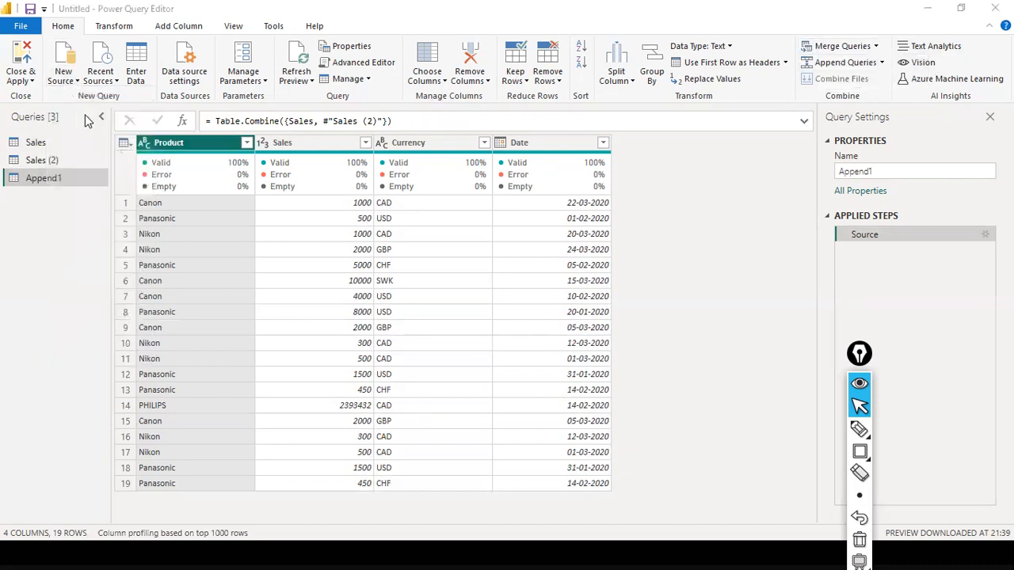
pyautogui.click(320, 294)
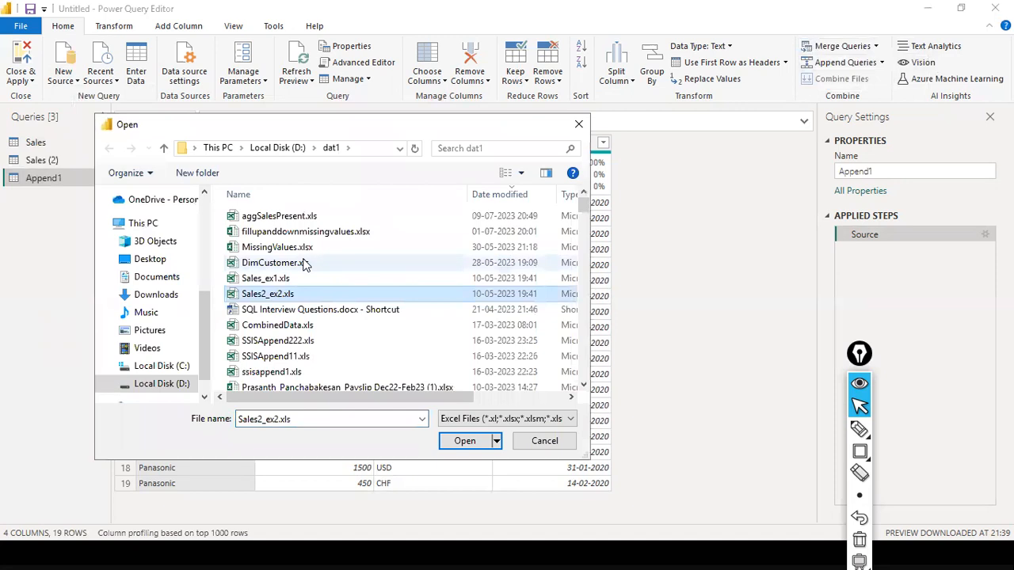
pyautogui.doubleClick(305, 263)
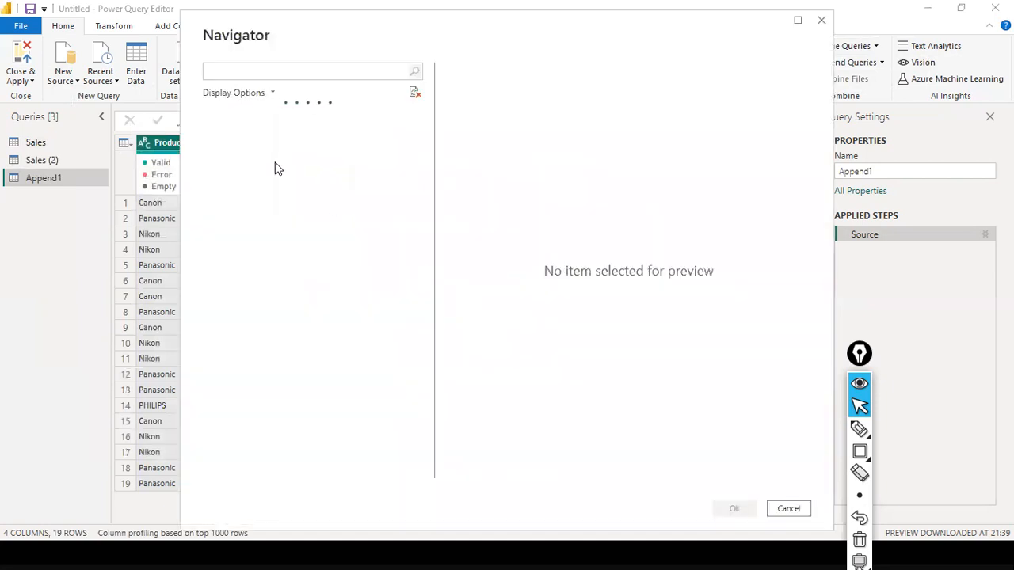
pyautogui.click(210, 116)
pyautogui.click(225, 134)
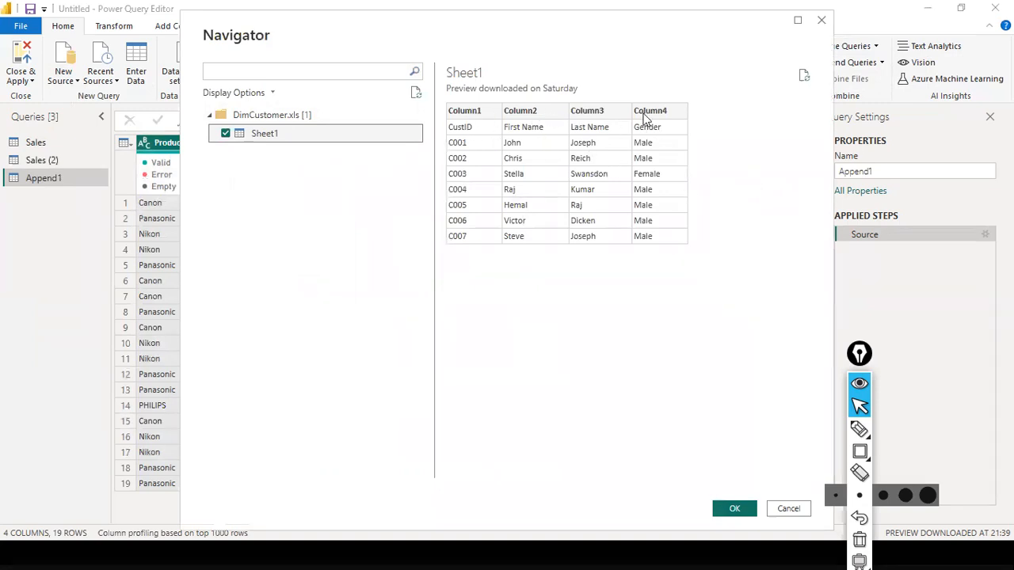
pyautogui.click(752, 510)
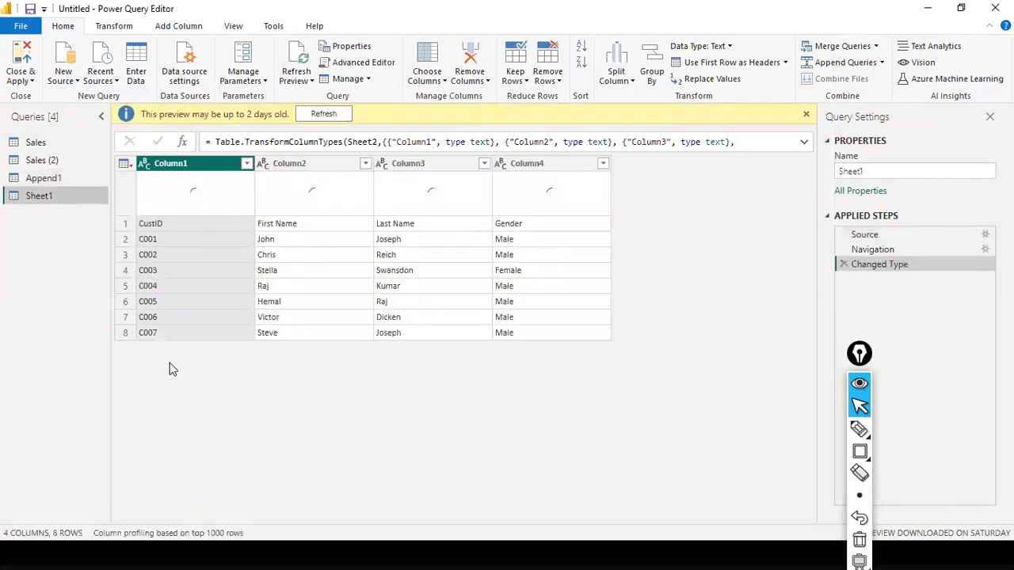
pyautogui.click(324, 114)
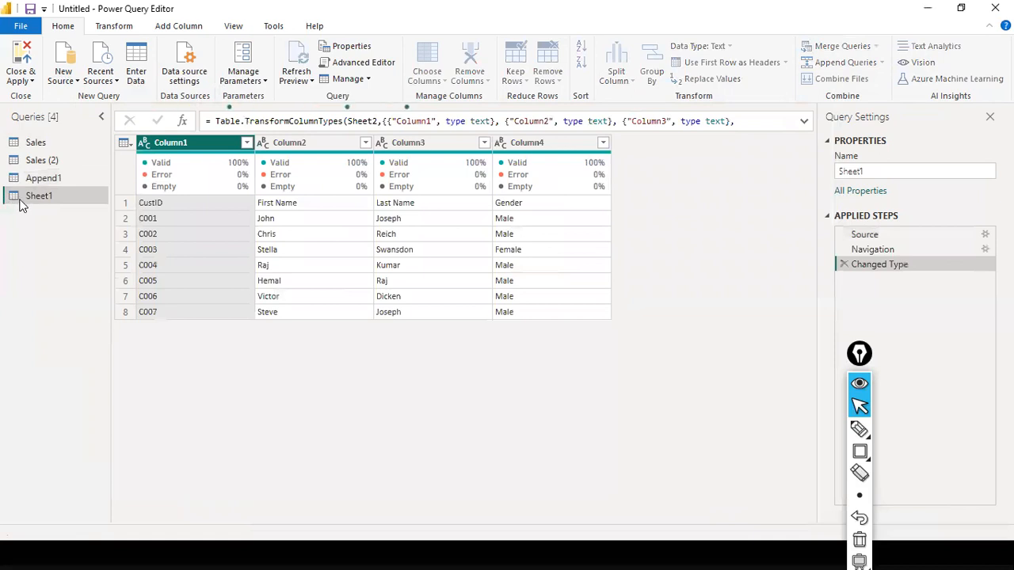
# Promote the first row of the Sheet1 query to headers and rename the query DimCustomer.
pyautogui.click(116, 27)
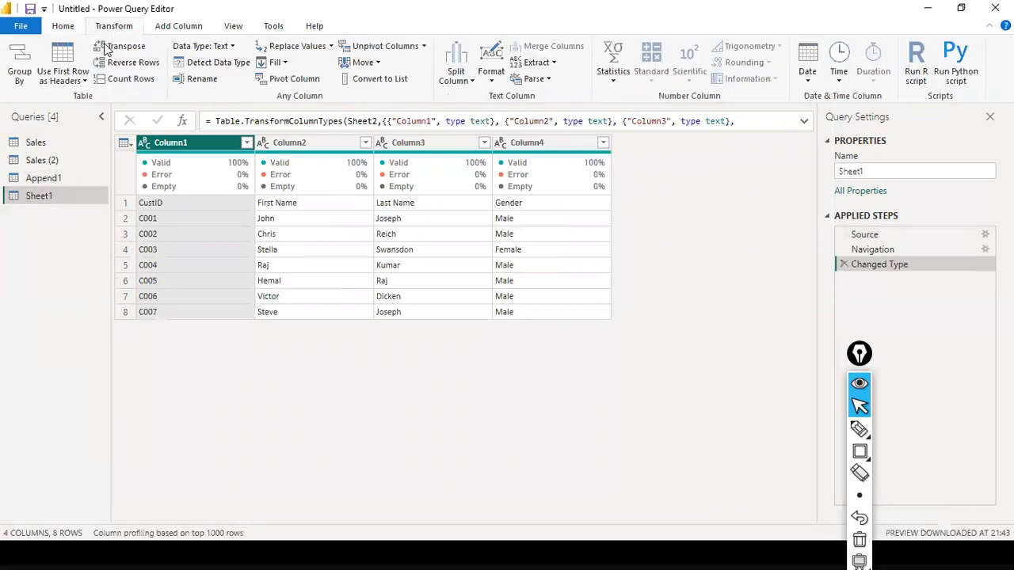
pyautogui.click(76, 80)
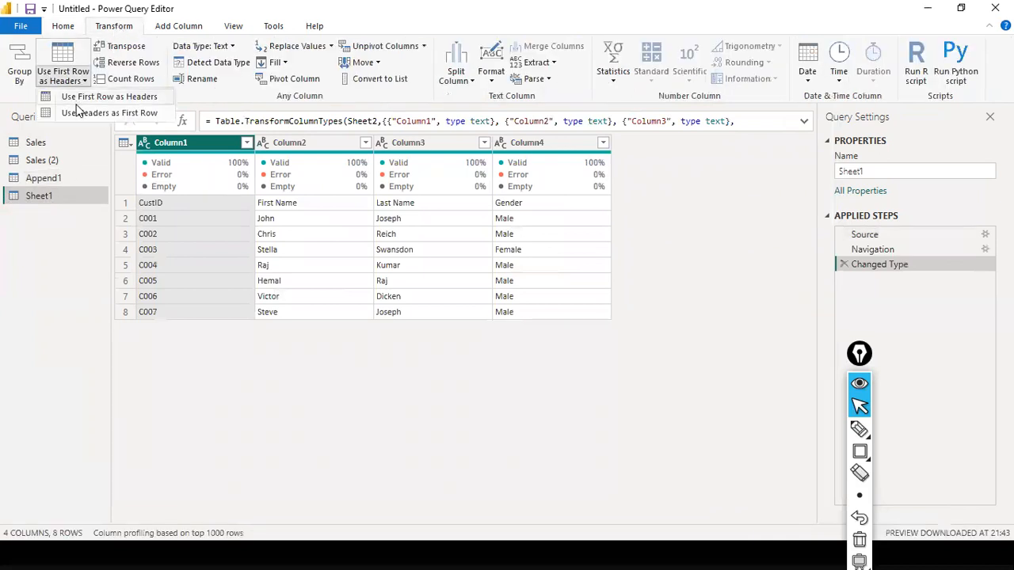
pyautogui.click(79, 98)
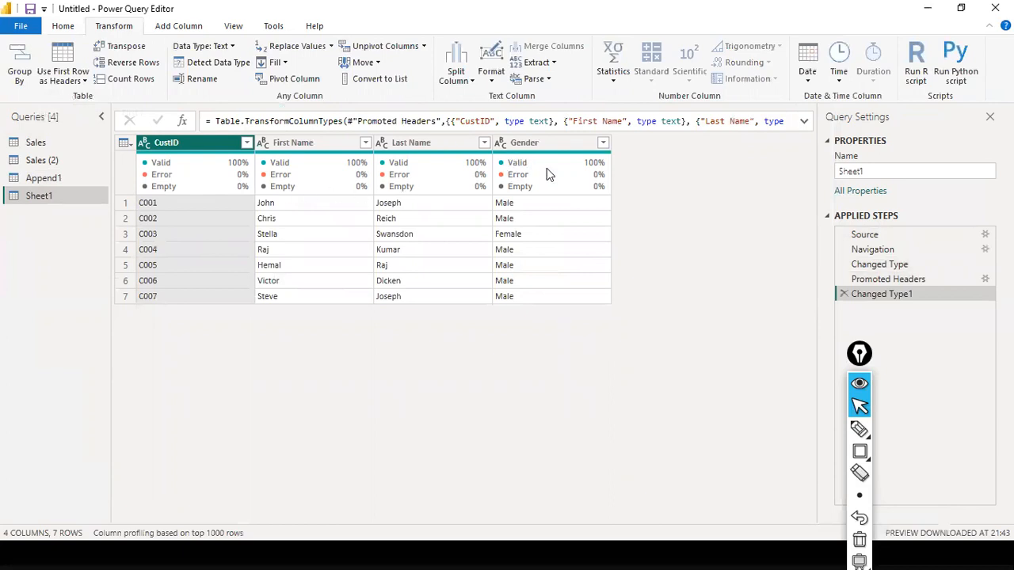
pyautogui.rightClick(50, 206)
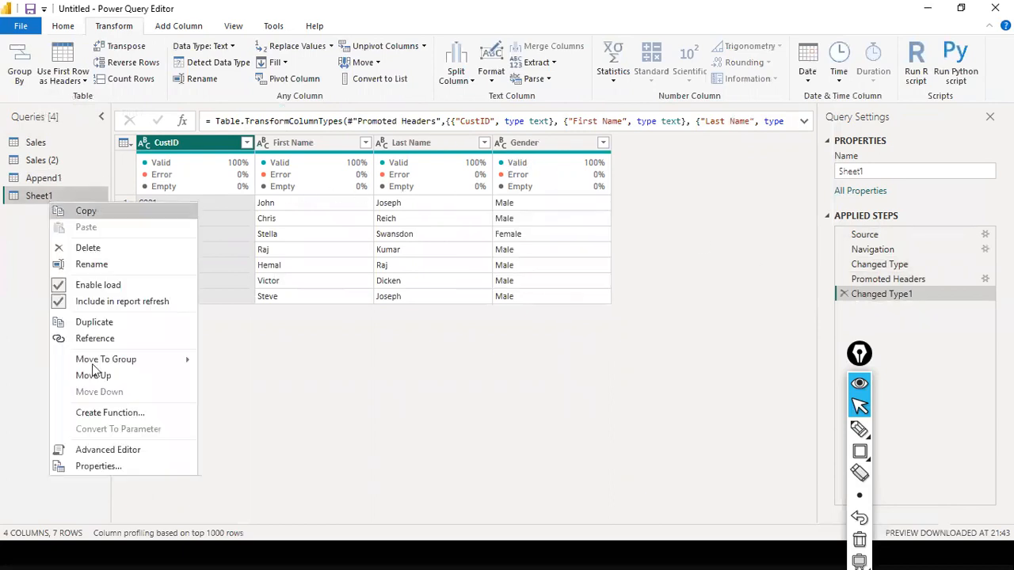
pyautogui.click(142, 268)
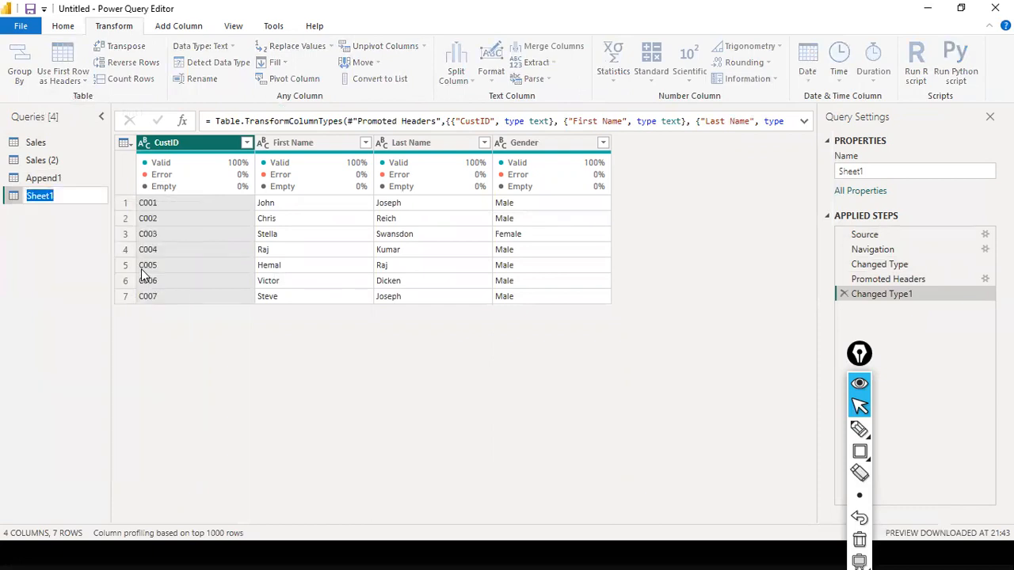
pyautogui.write('DimCustomer')
pyautogui.press('Return')
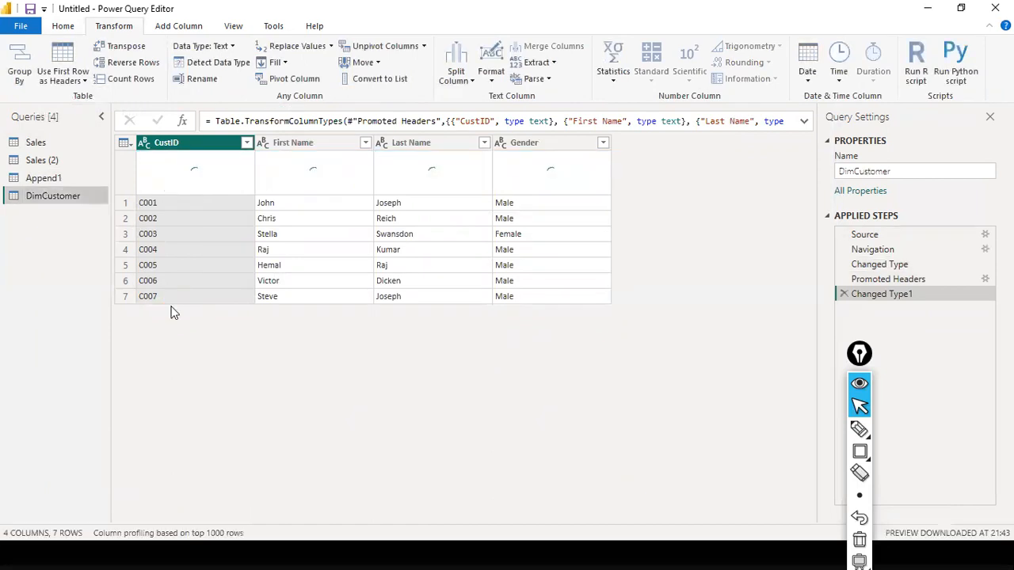
# Open the SalesFact.xls workbook from the dat1 folder as a new Excel source.
pyautogui.click(21, 26)
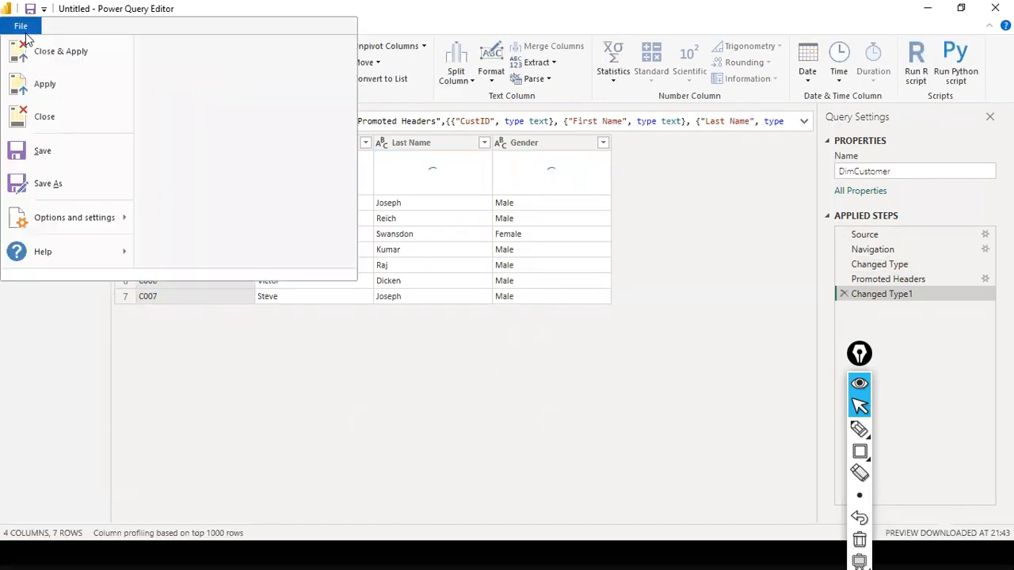
pyautogui.click(367, 366)
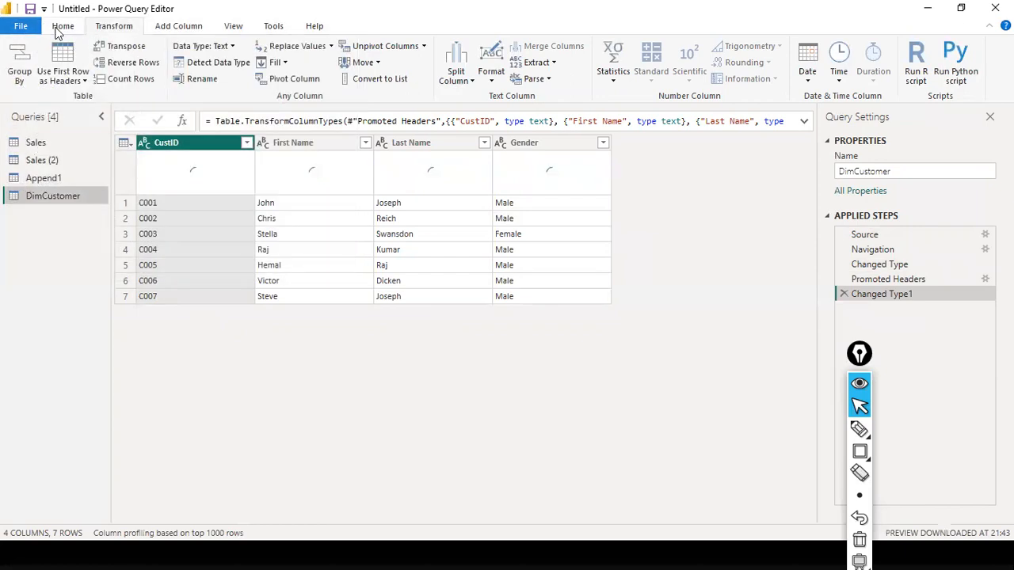
pyautogui.click(63, 79)
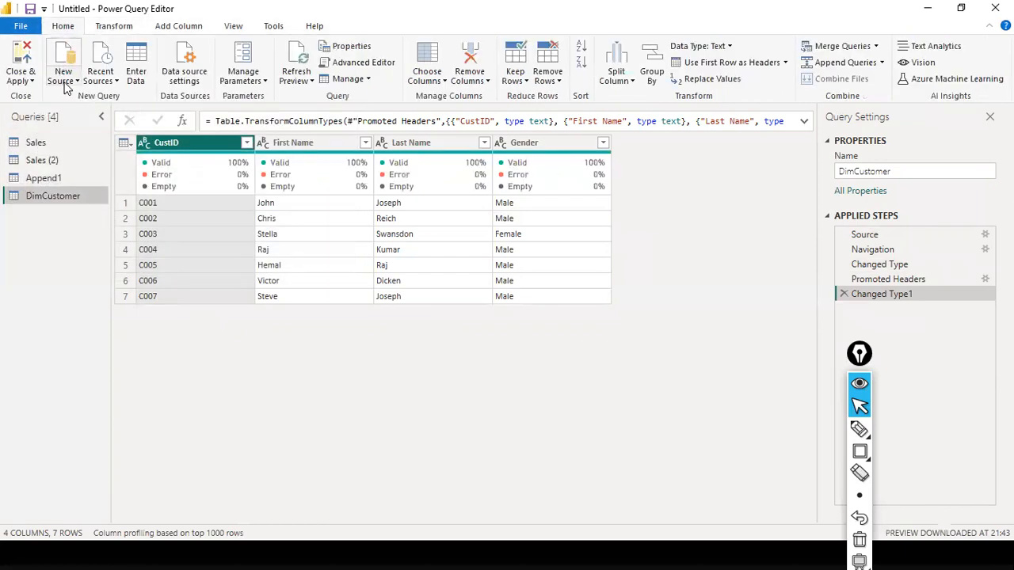
pyautogui.click(77, 118)
pyautogui.click(326, 280)
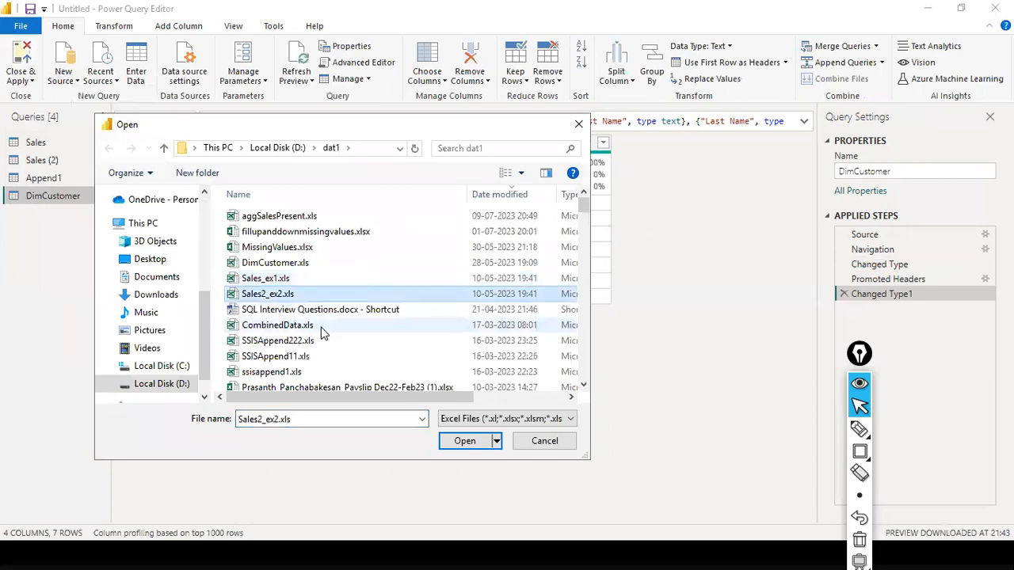
pyautogui.press('f')
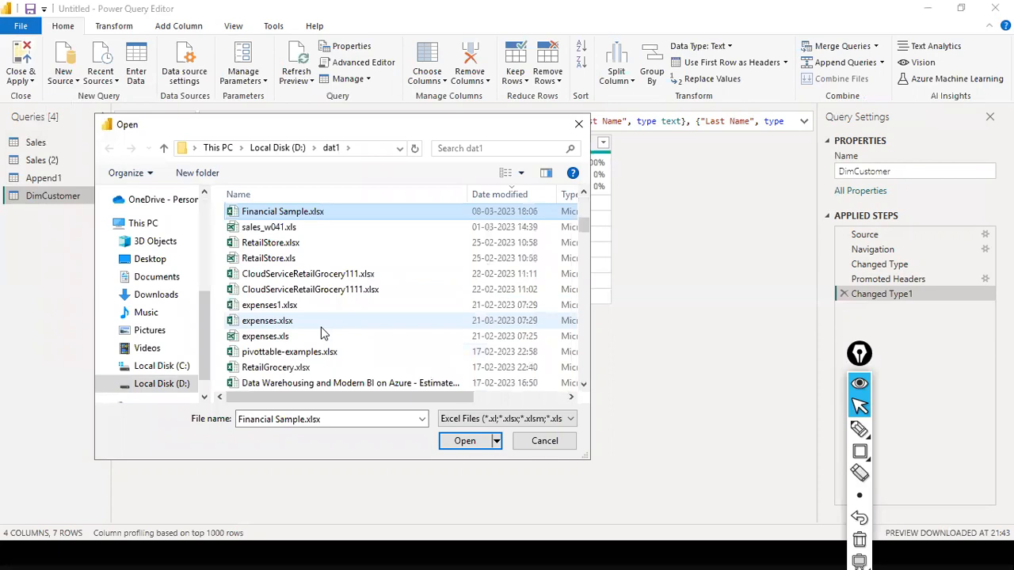
pyautogui.click(333, 414)
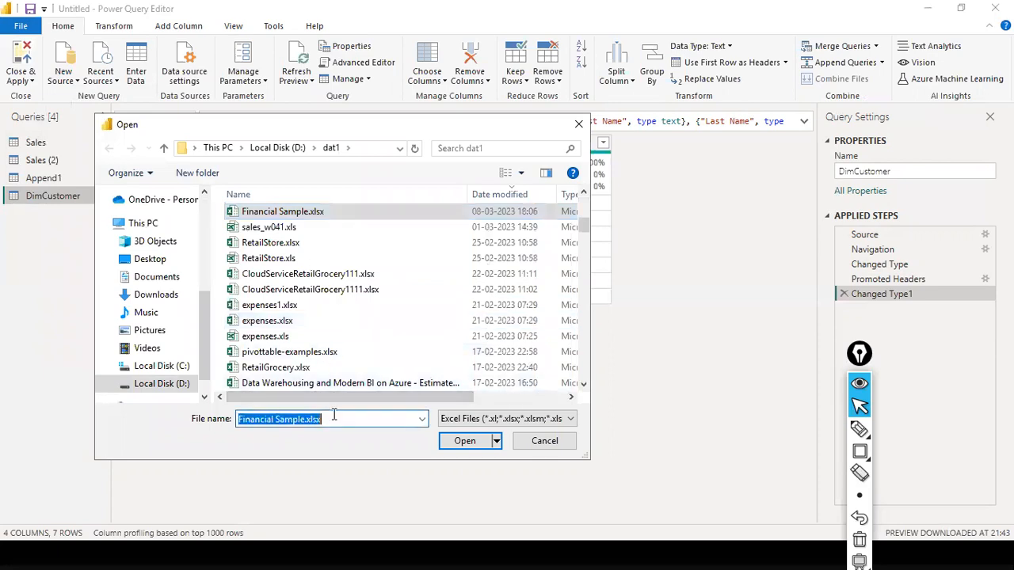
pyautogui.write('sales')
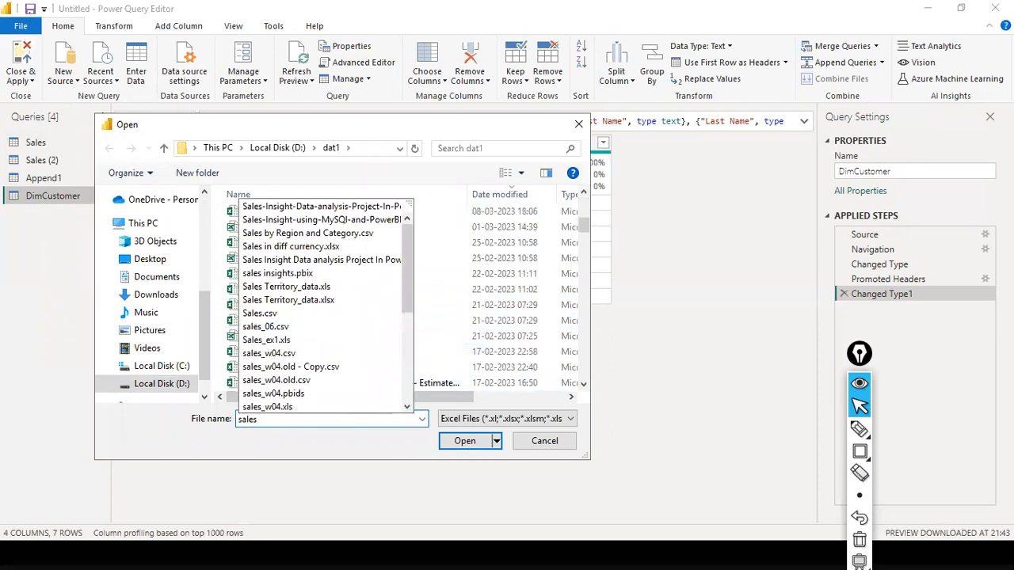
pyautogui.write('fa')
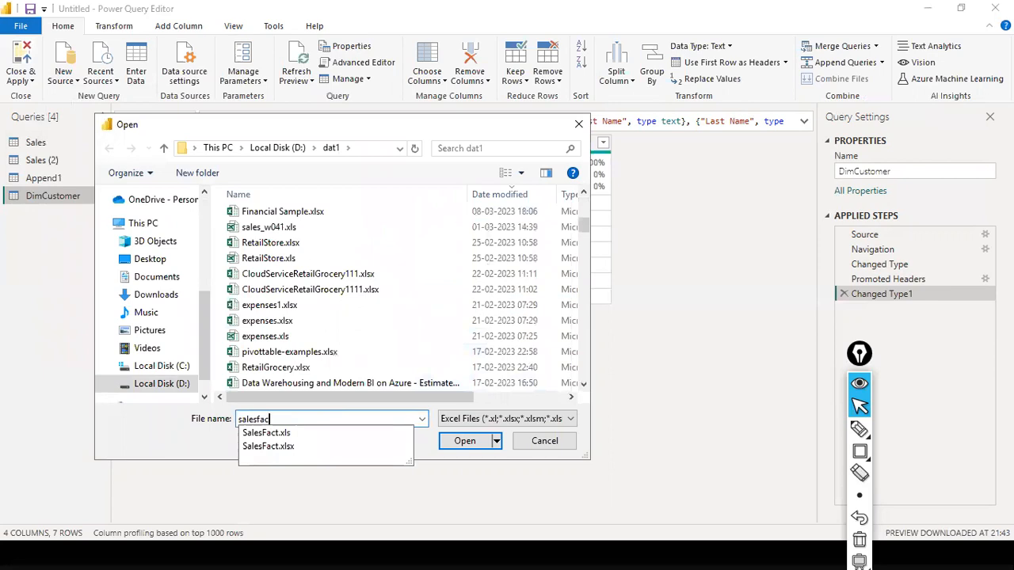
pyautogui.write('c')
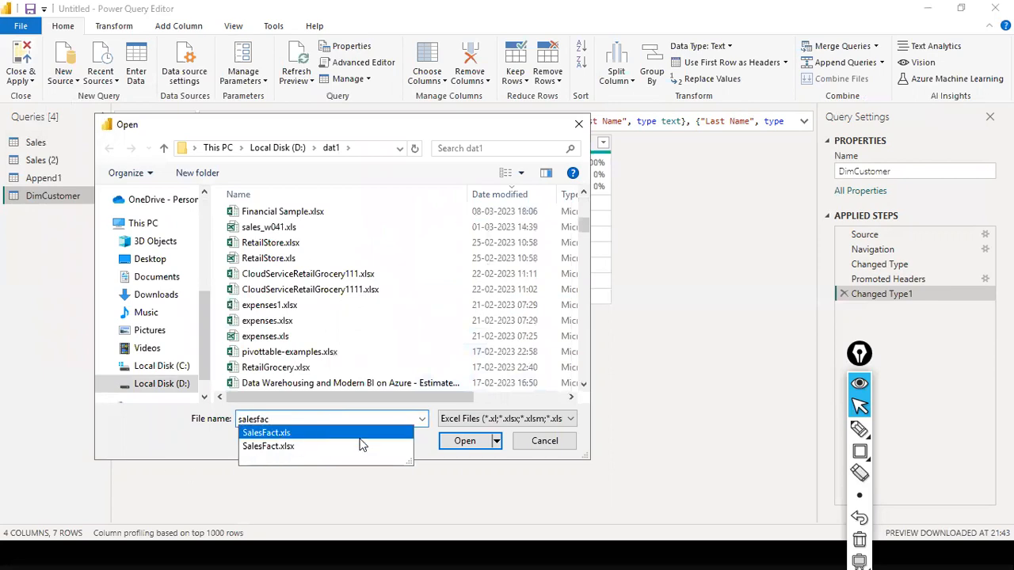
pyautogui.click(362, 435)
pyautogui.click(459, 442)
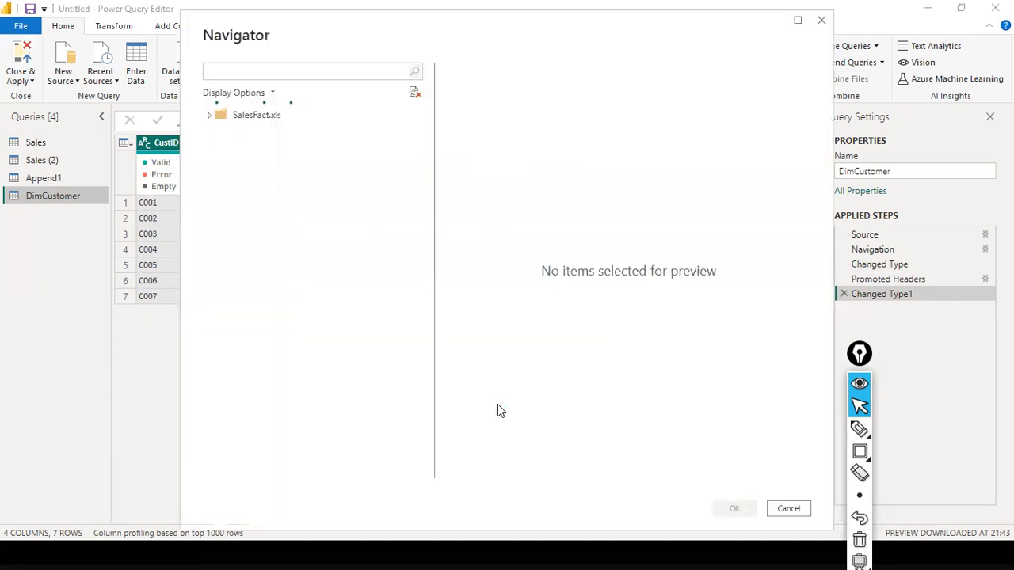
# Choose the NcSales table for import and move the Navigator dialog aside to uncover the DimCustomer rows.
pyautogui.click(226, 134)
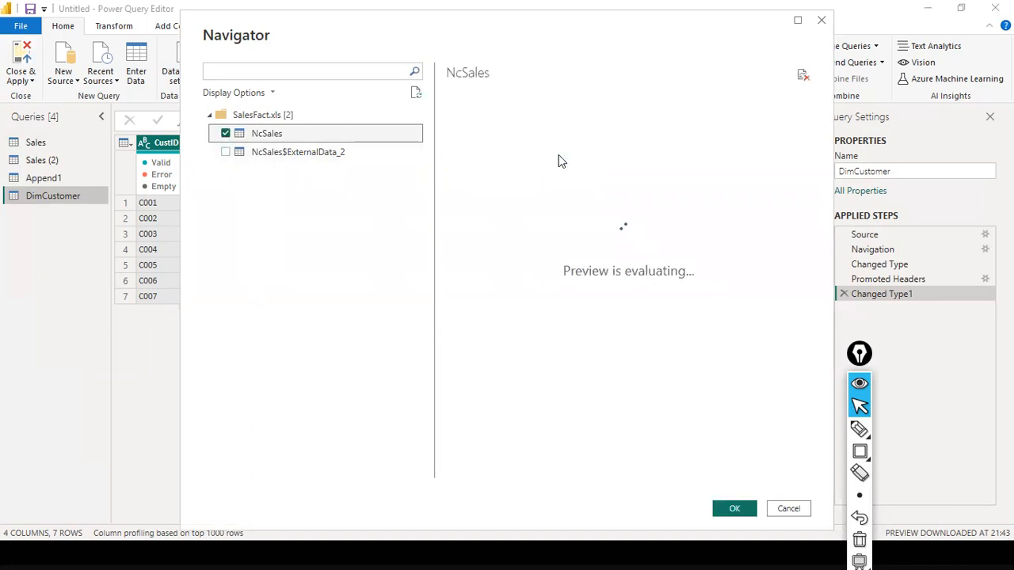
pyautogui.moveTo(526, 472); pyautogui.dragTo(472, 409)
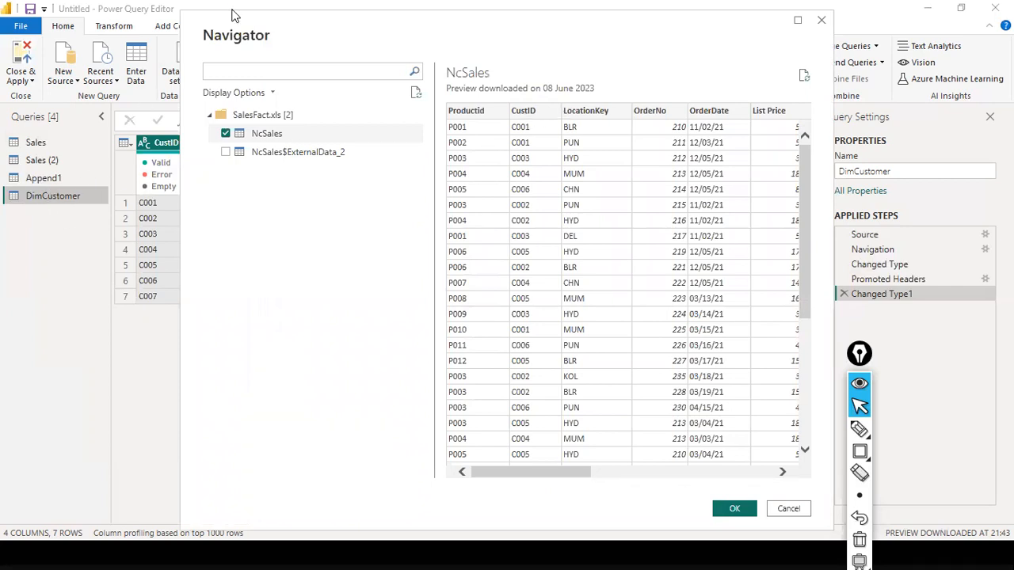
pyautogui.moveTo(233, 13); pyautogui.dragTo(519, 120)
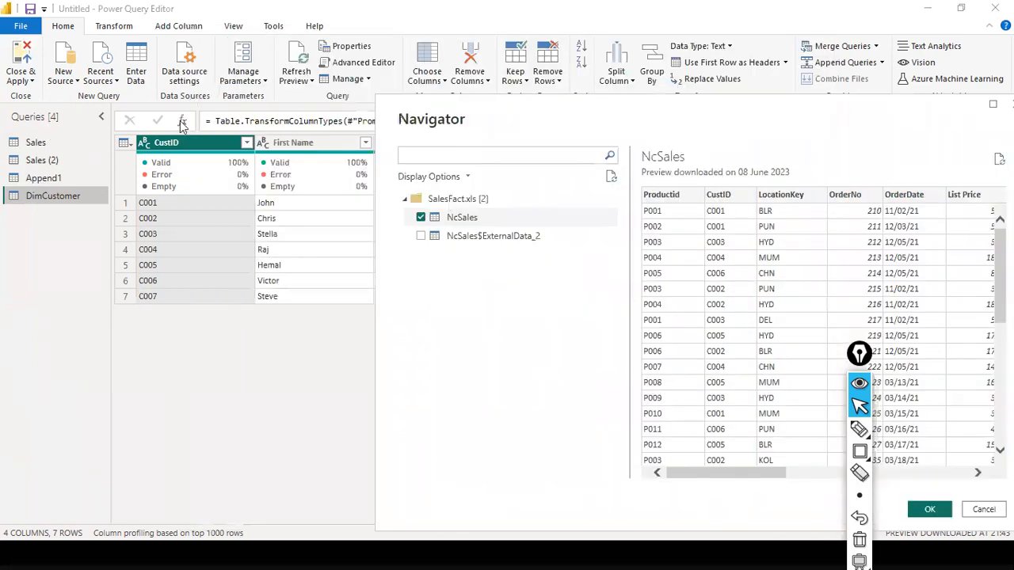
# Draw arrows linking the NcSales CustID and List Price columns to DimCustomer's CustID and First Name columns, and clear the drawings.
pyautogui.hotkey('ctrl', 'shift', 'a')
pyautogui.moveTo(136, 53); pyautogui.dragTo(168, 138)
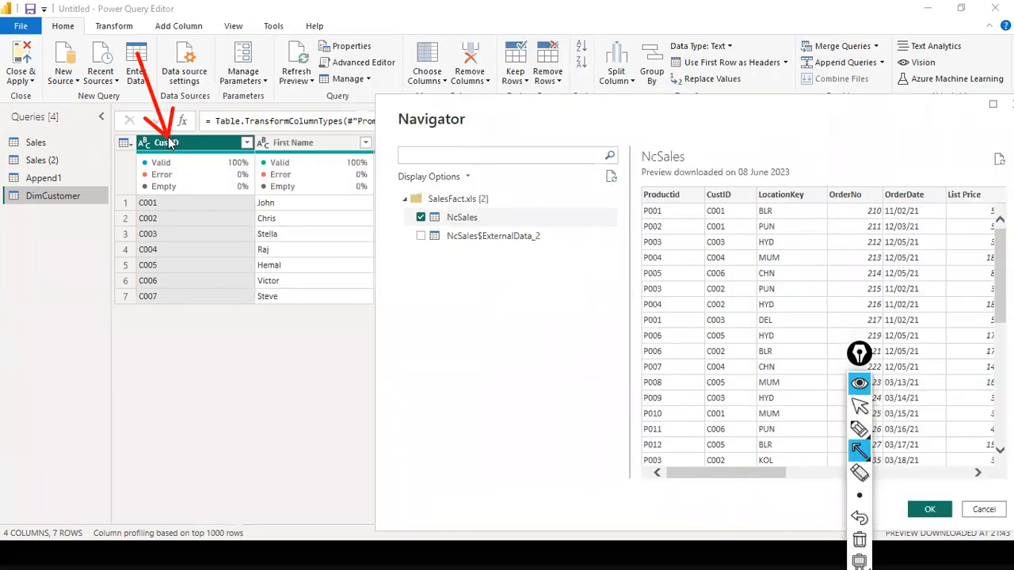
pyautogui.moveTo(467, 194); pyautogui.dragTo(475, 190)
pyautogui.moveTo(730, 123); pyautogui.dragTo(730, 188)
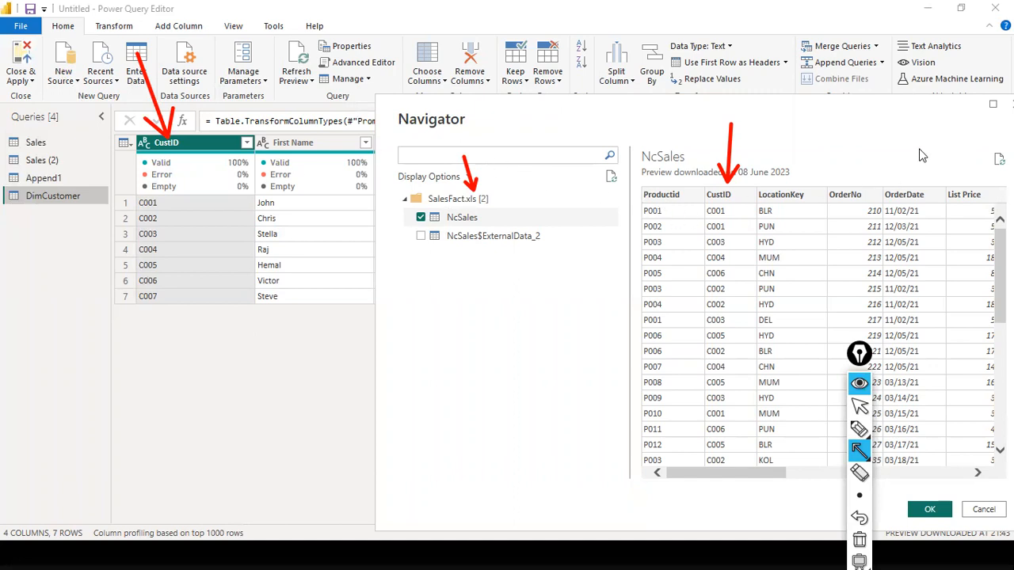
pyautogui.moveTo(938, 124); pyautogui.dragTo(963, 182)
pyautogui.moveTo(282, 74); pyautogui.dragTo(299, 133)
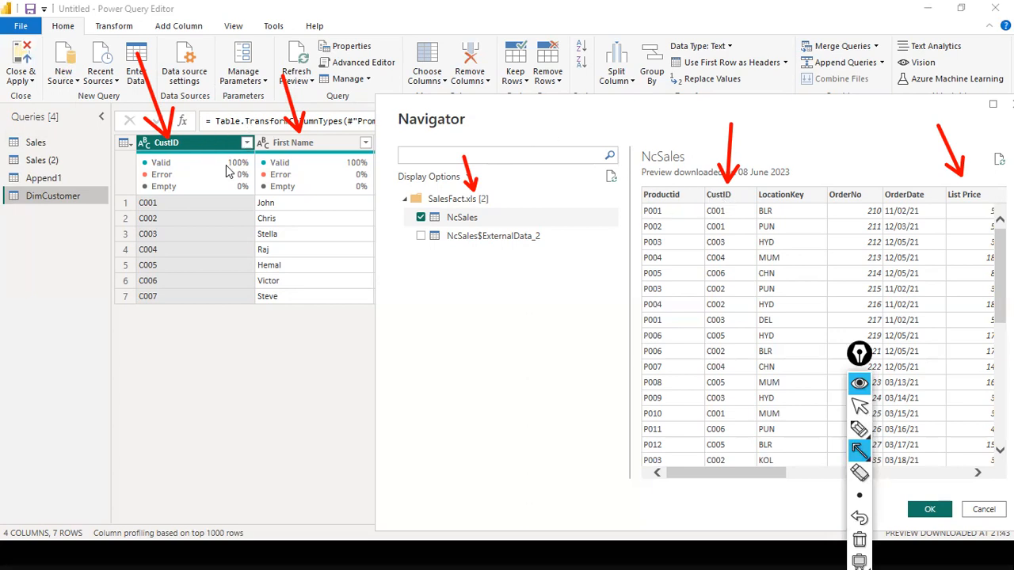
pyautogui.moveTo(707, 212); pyautogui.dragTo(161, 207)
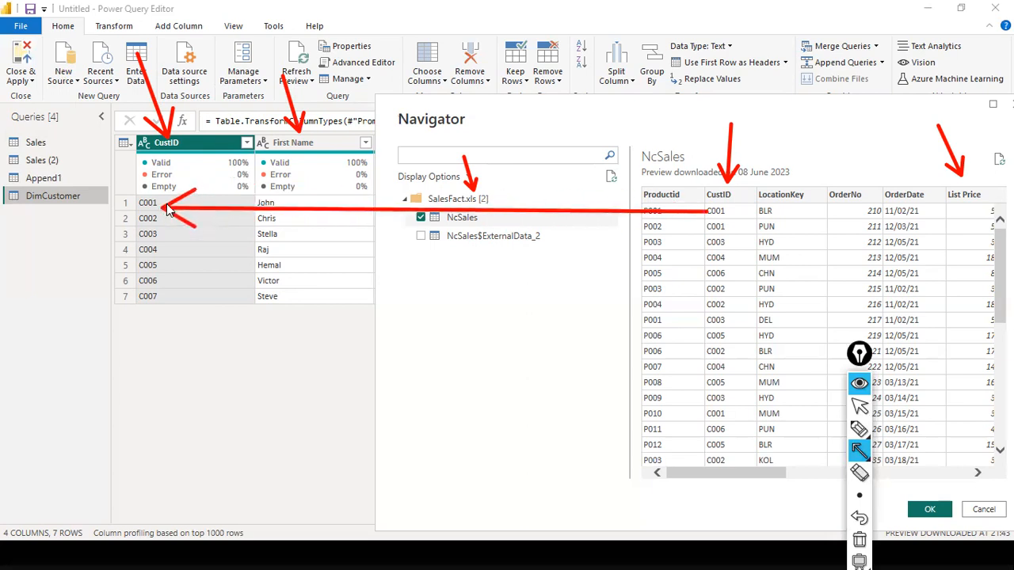
pyautogui.moveTo(341, 177); pyautogui.dragTo(279, 204)
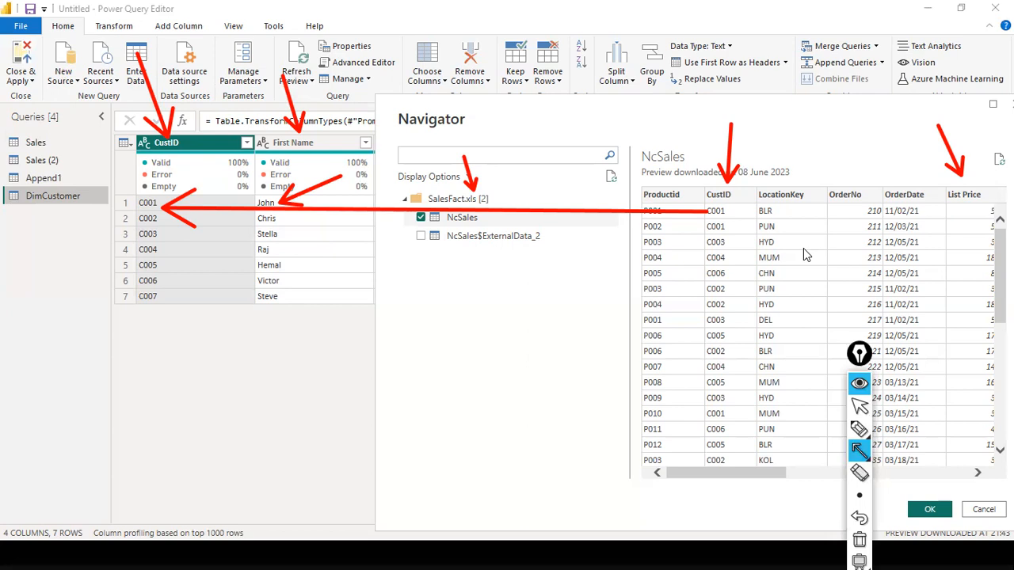
pyautogui.hotkey('ctrl', 'shift', '7')
pyautogui.hotkey('ctrl', 'shift', '2')
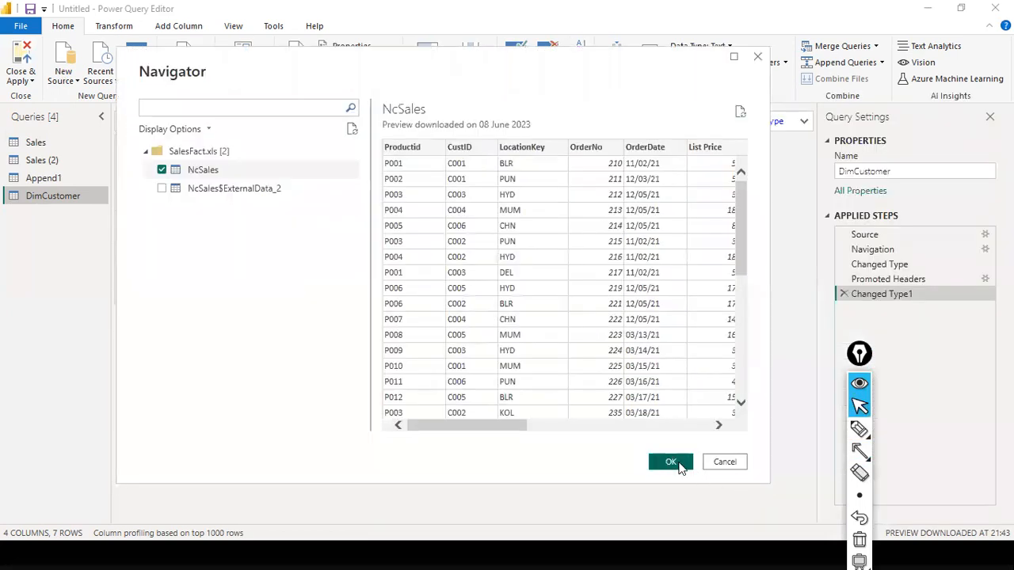
# Load the NcSales table as a new query and rename the query SalesFact.
pyautogui.click(675, 461)
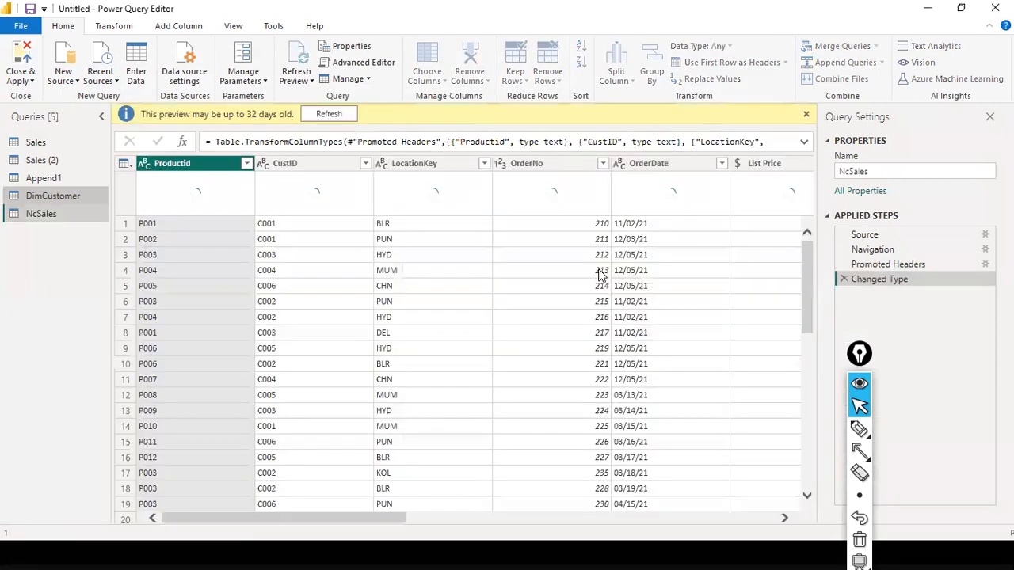
pyautogui.doubleClick(50, 220)
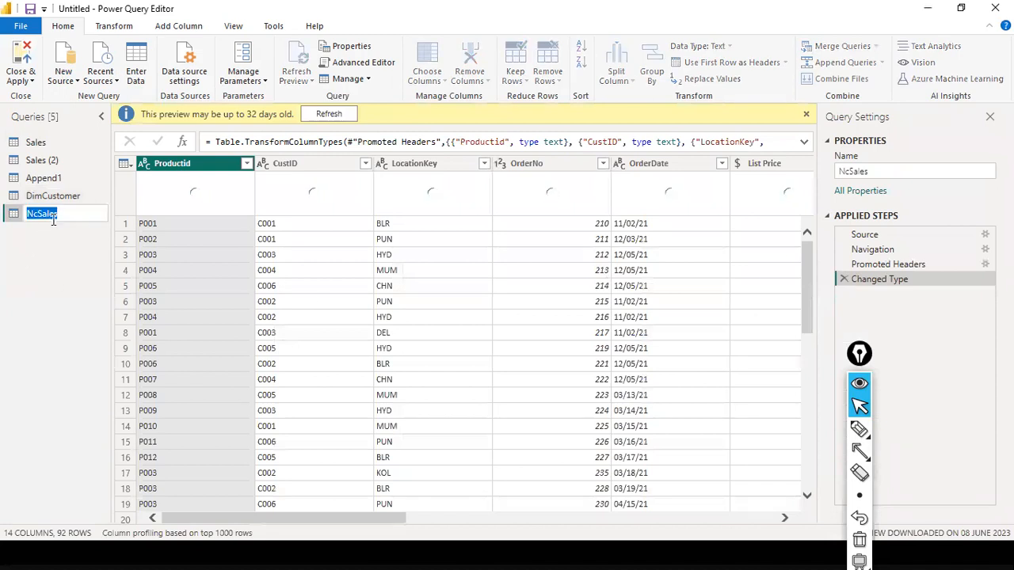
pyautogui.write('SalesFact')
pyautogui.press('Return')
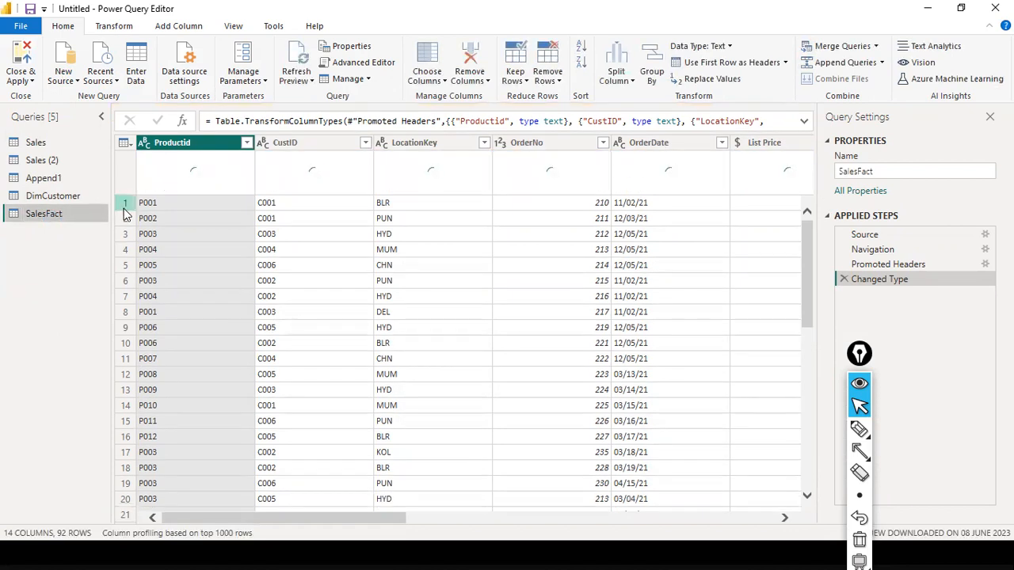
# Switch to the DimCustomer query and back, and refresh the SalesFact query's outdated preview.
pyautogui.click(57, 198)
pyautogui.click(56, 214)
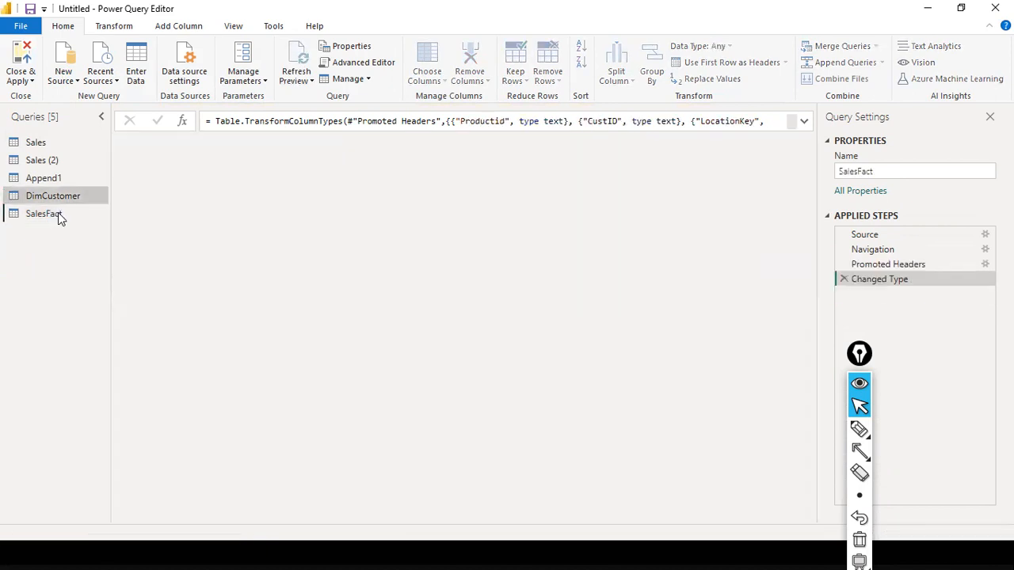
pyautogui.click(329, 114)
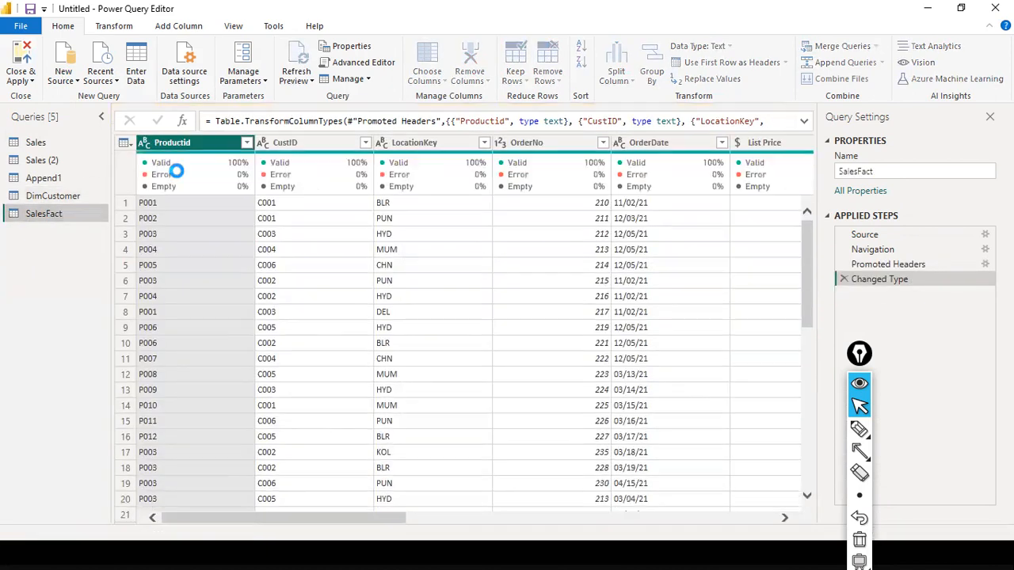
# Select the DimCustomer query and mark the Merge Queries command with a red arrow.
pyautogui.click(83, 197)
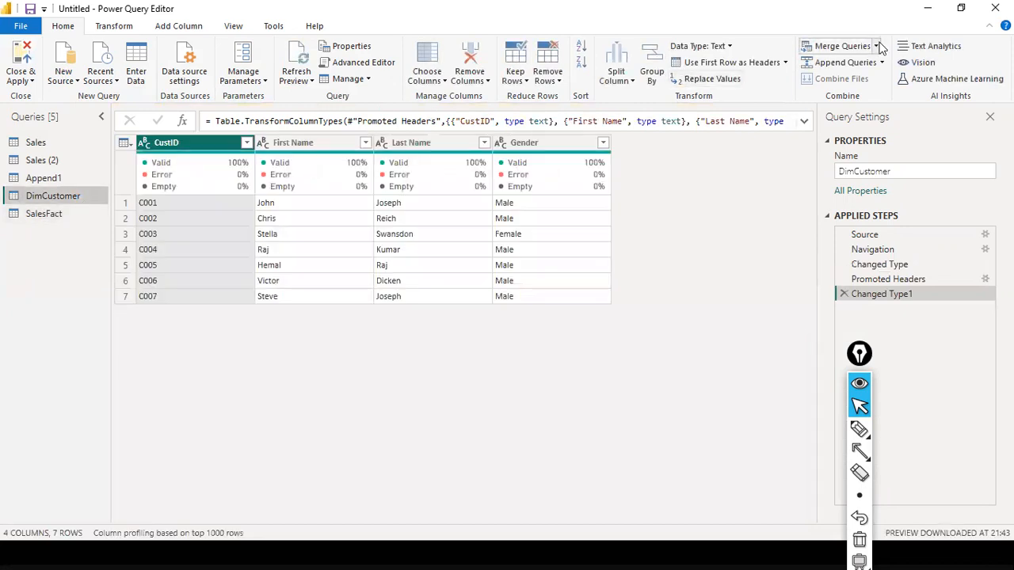
pyautogui.hotkey('ctrl', 'shift', 'a')
pyautogui.moveTo(845, 7); pyautogui.dragTo(862, 42)
pyautogui.hotkey('ctrl', 'shift', '2')
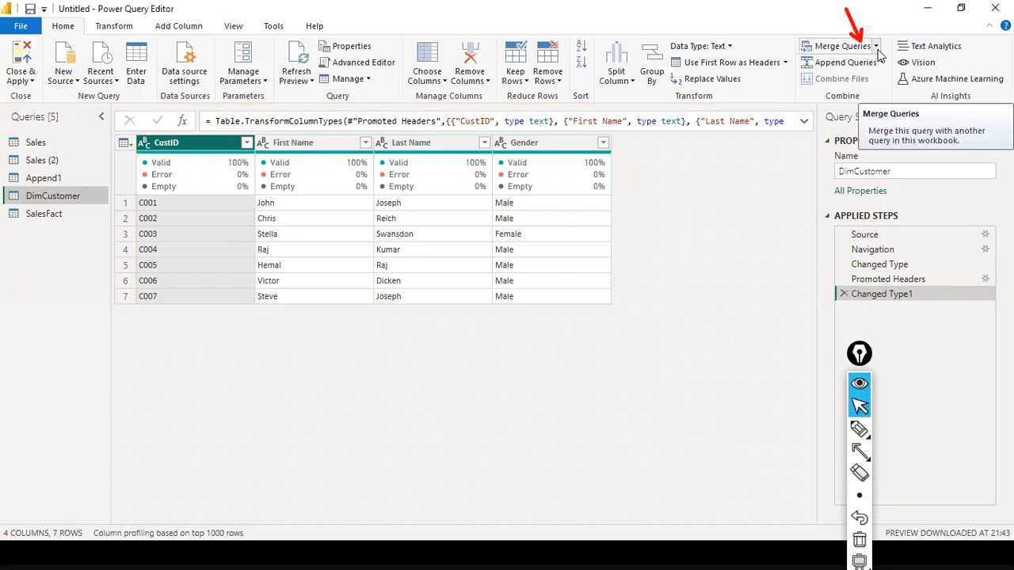
# Set up a merge as a new query between DimCustomer and SalesFact, matching the CustID columns of both tables.
pyautogui.click(876, 54)
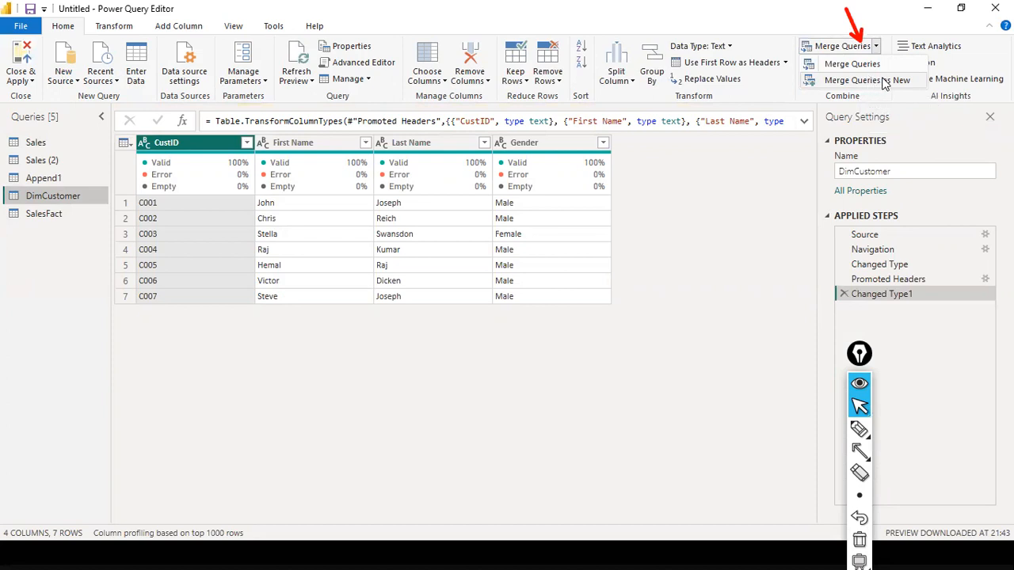
pyautogui.click(884, 81)
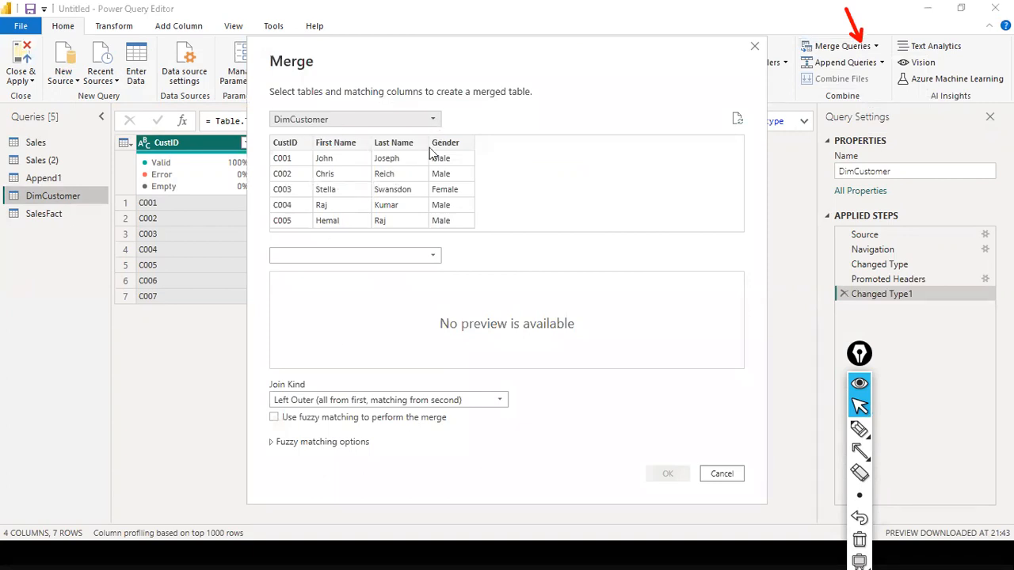
pyautogui.click(420, 257)
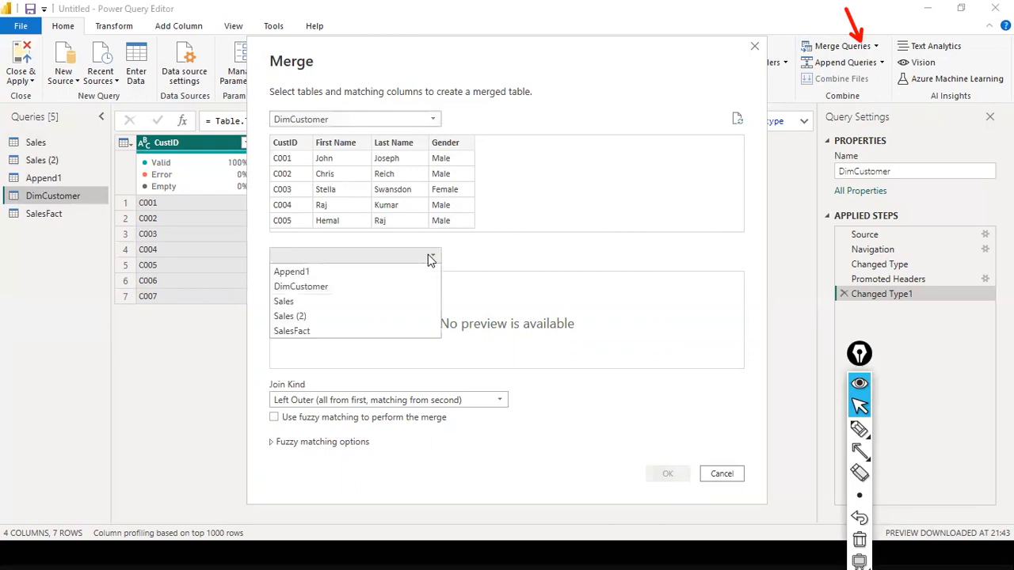
pyautogui.click(311, 333)
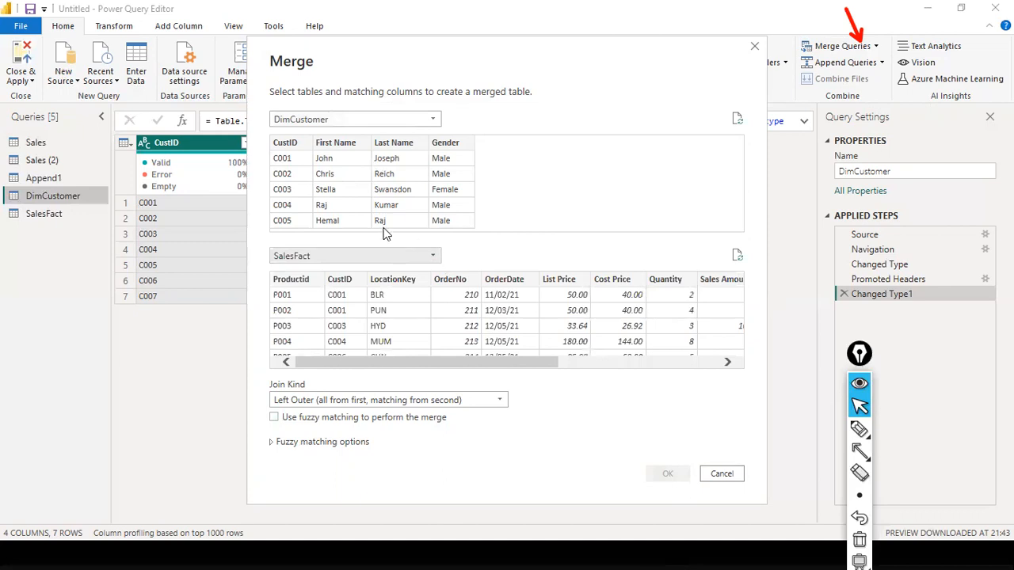
pyautogui.click(293, 143)
pyautogui.click(348, 279)
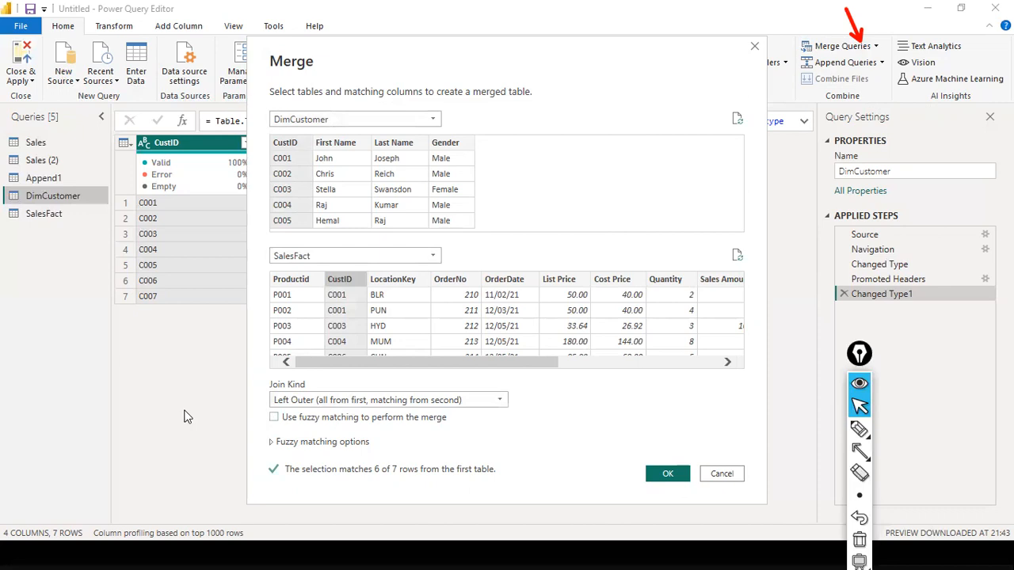
# Mark the merge's join kind with an arrow and choose Left Outer (all from first, matching from second).
pyautogui.hotkey('ctrl', 'shift', '9')
pyautogui.moveTo(153, 412); pyautogui.dragTo(266, 402)
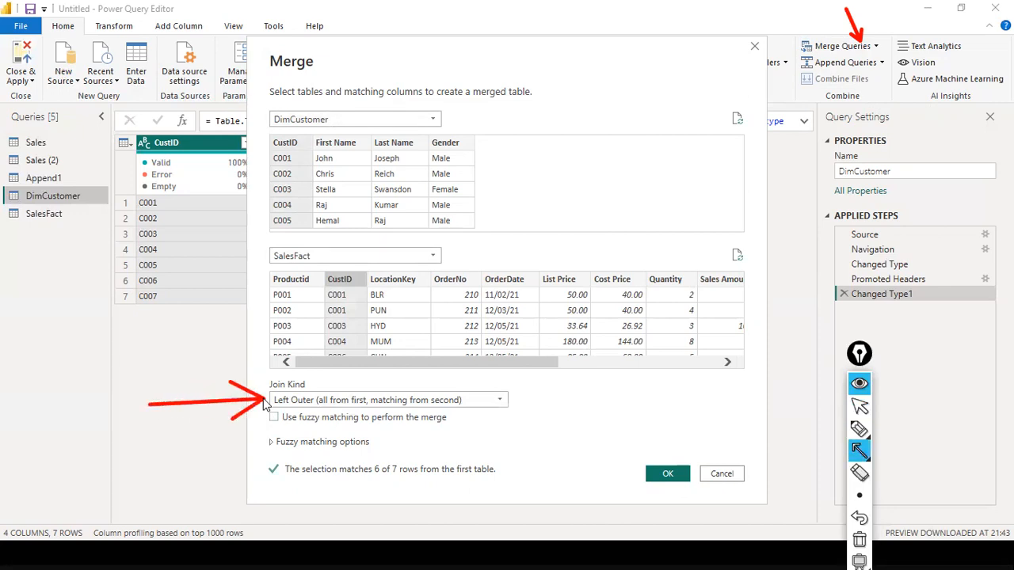
pyautogui.hotkey('ctrl', 'shift', '1')
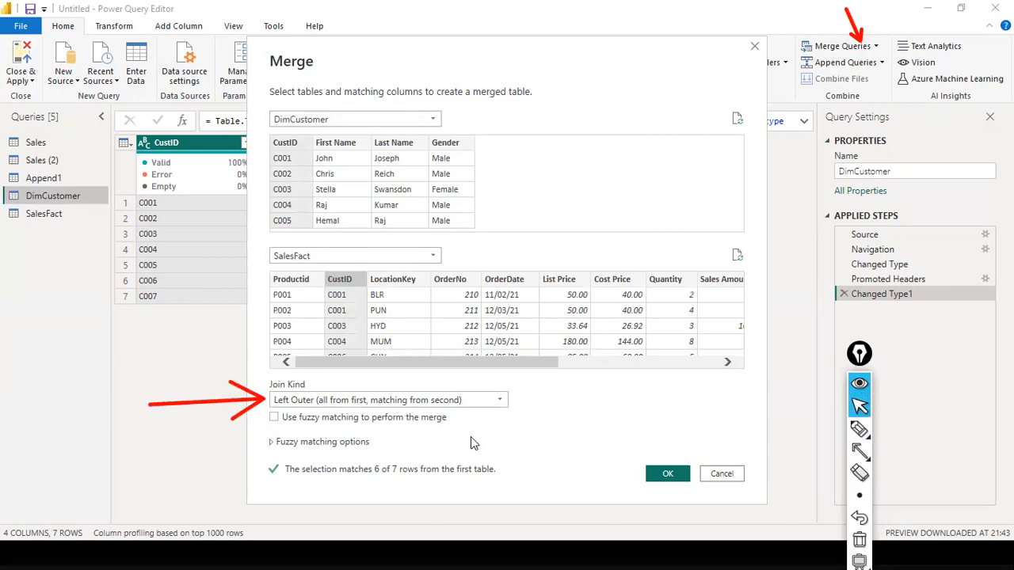
pyautogui.click(500, 402)
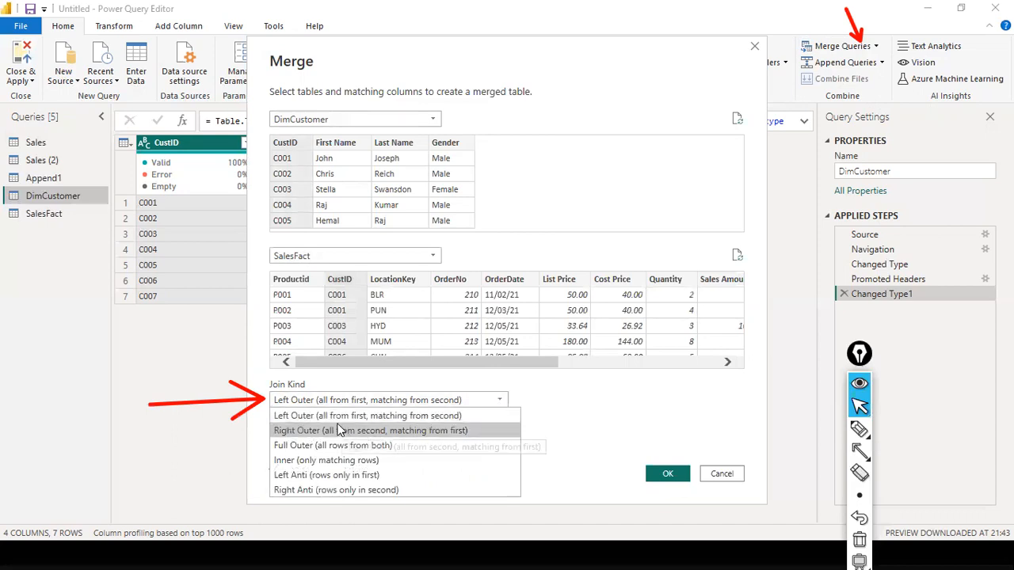
pyautogui.click(325, 415)
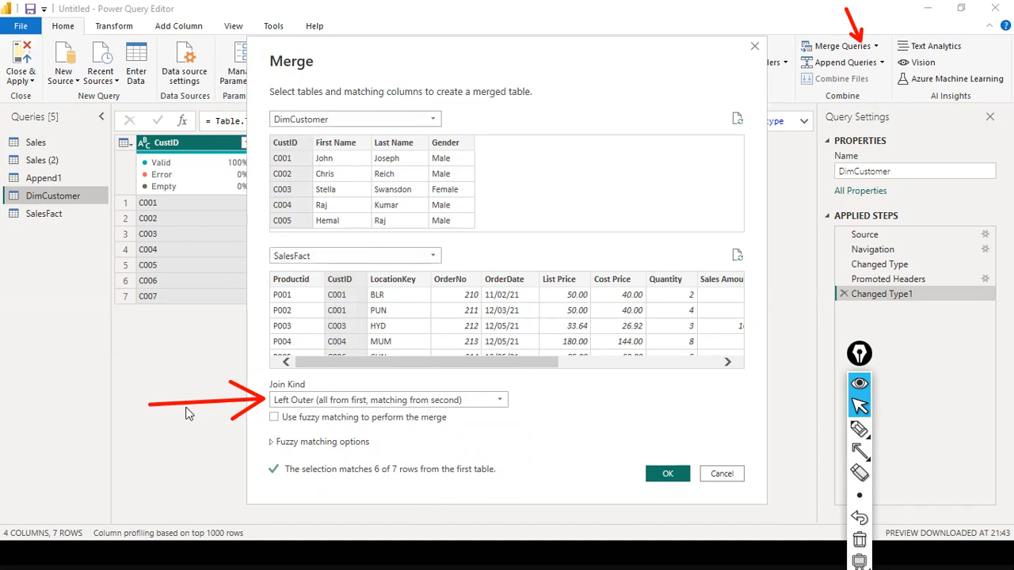
# Change the merge's join kind to Inner (only matching rows) and create the merged query.
pyautogui.click(427, 404)
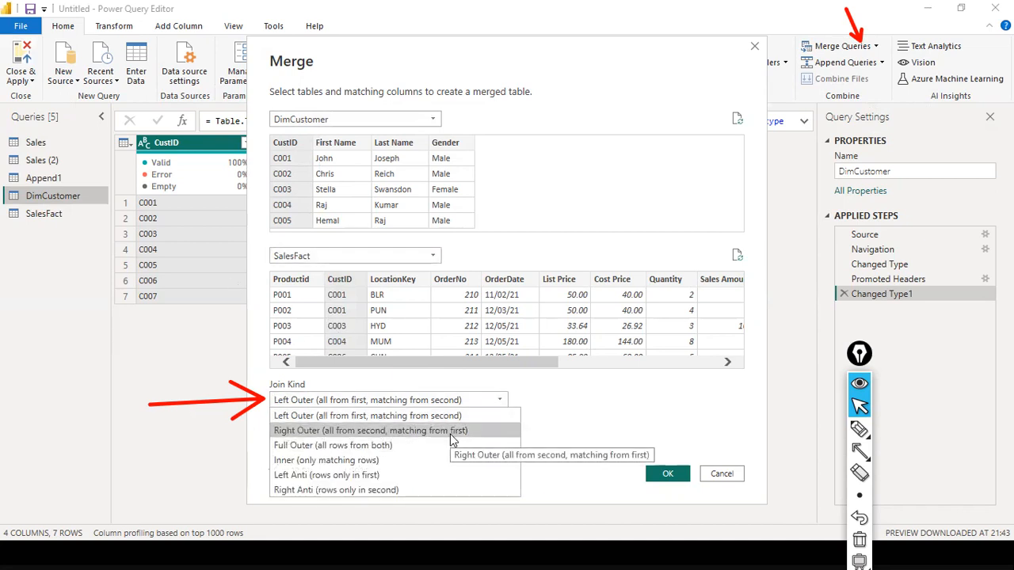
pyautogui.click(348, 463)
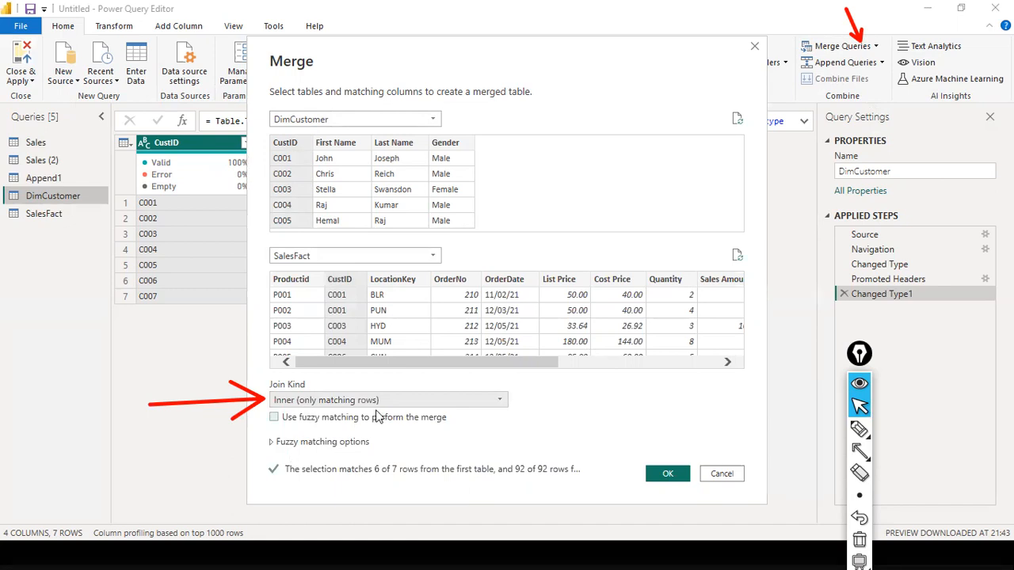
pyautogui.click(667, 474)
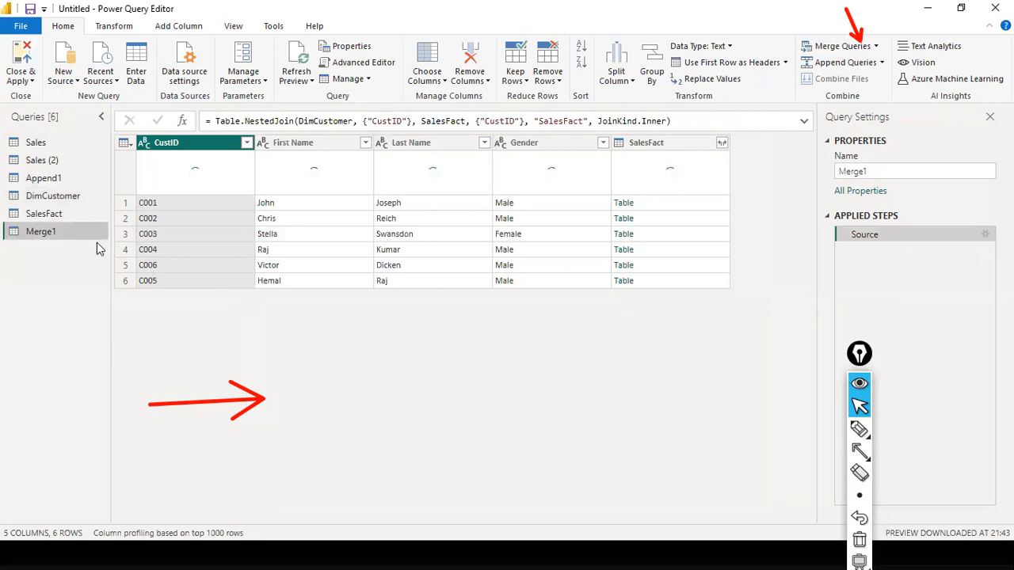
pyautogui.click(877, 47)
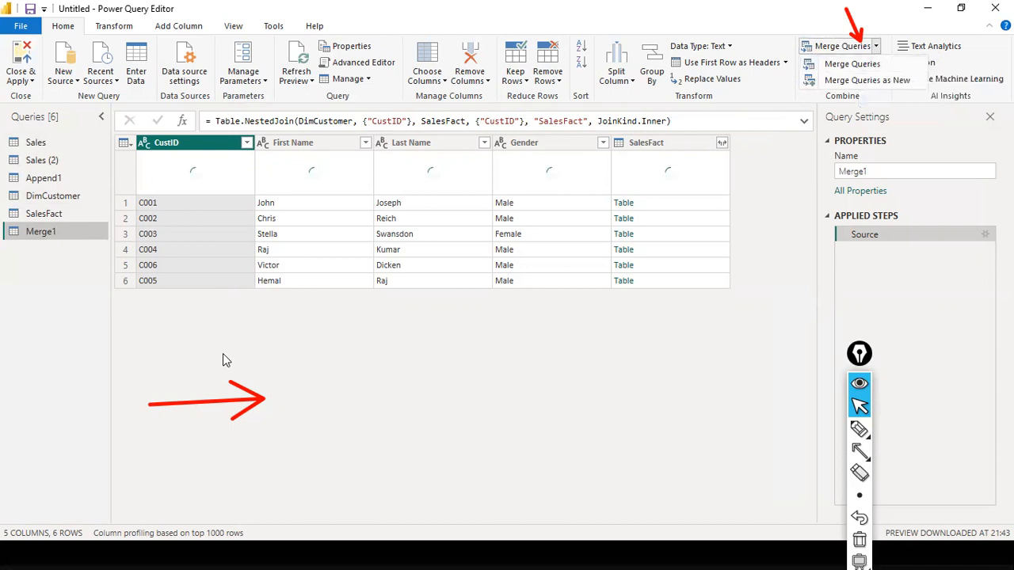
pyautogui.click(189, 323)
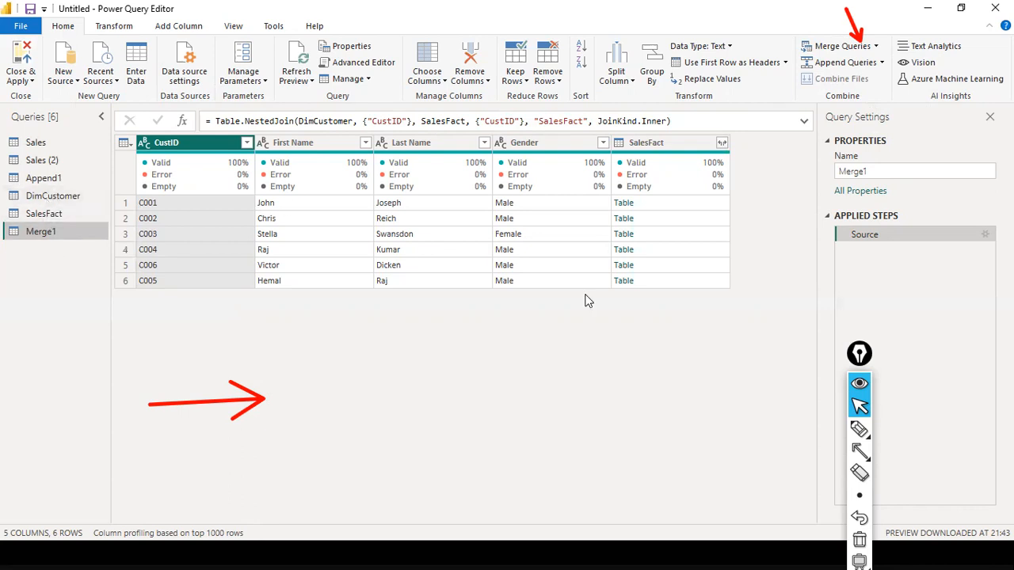
# Compare the DimCustomer and SalesFact source queries with the new merged query, checking the CustID values in SalesFact.
pyautogui.click(84, 208)
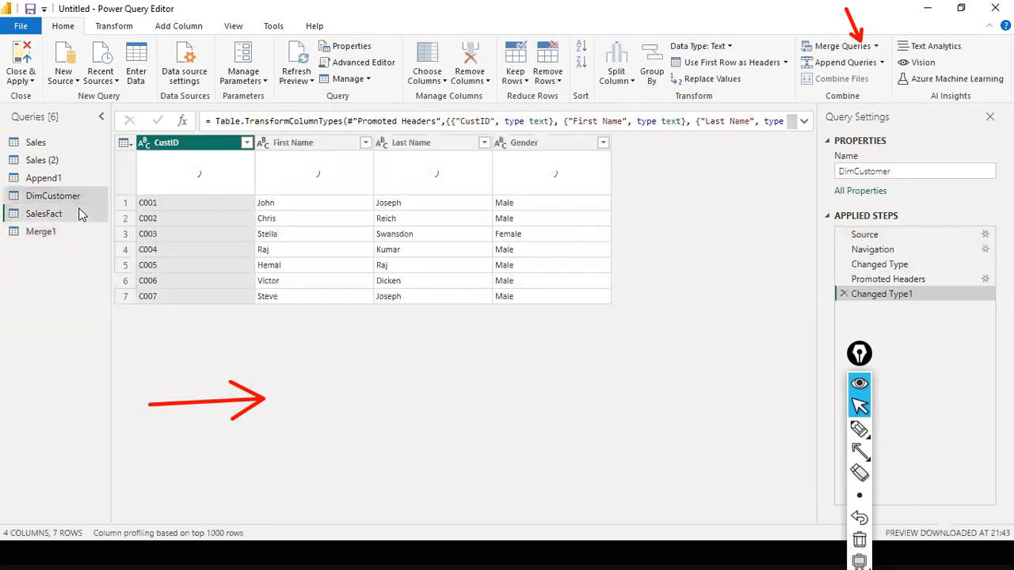
pyautogui.click(69, 215)
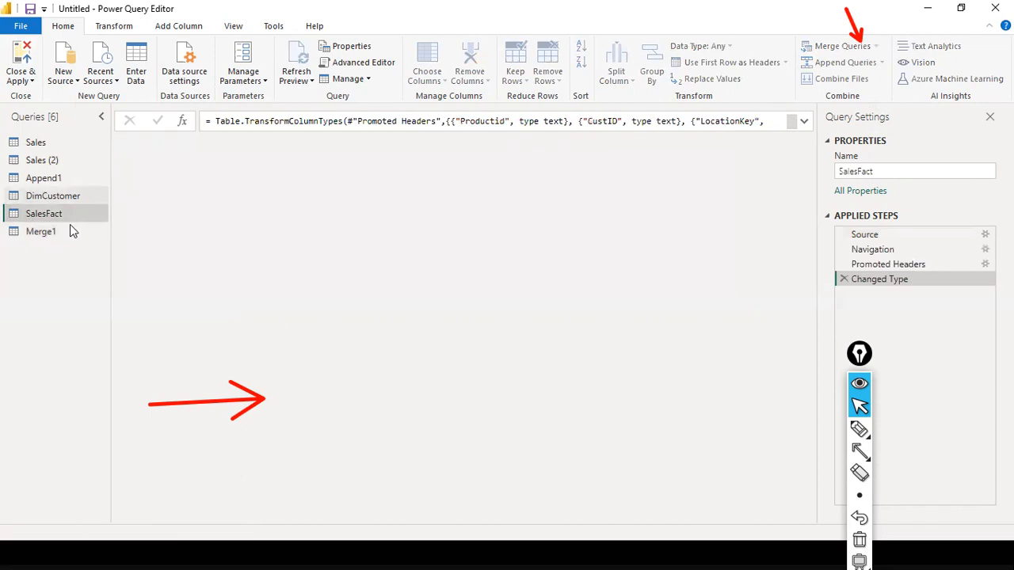
pyautogui.click(64, 230)
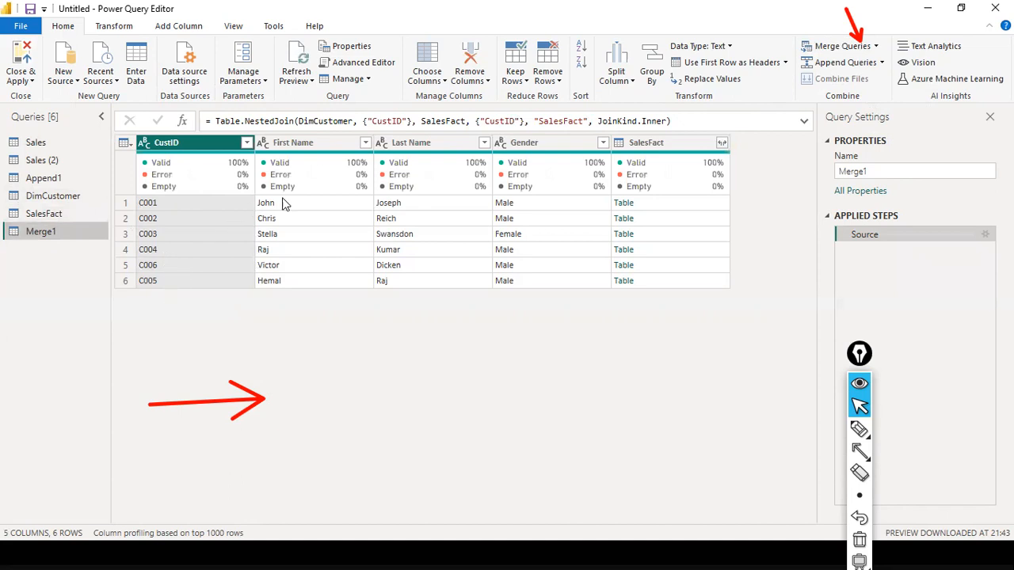
pyautogui.click(44, 213)
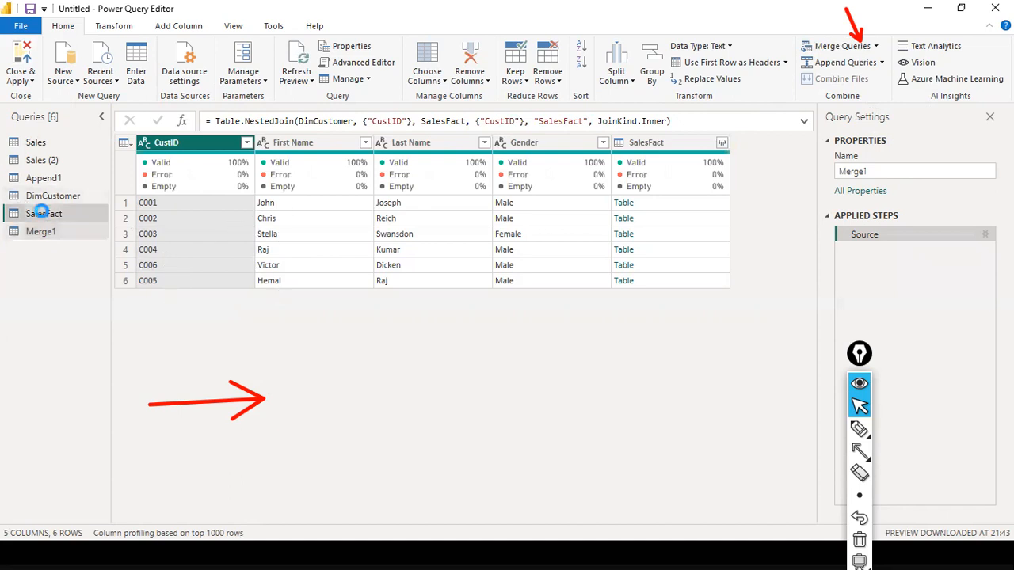
pyautogui.scroll(-4, 450, 270)
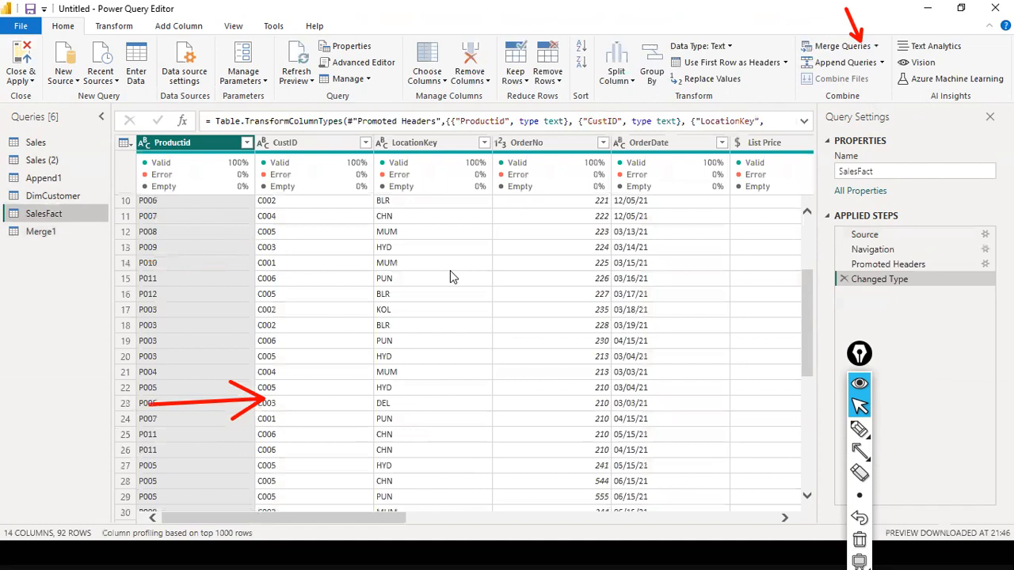
pyautogui.scroll(4, 450, 273)
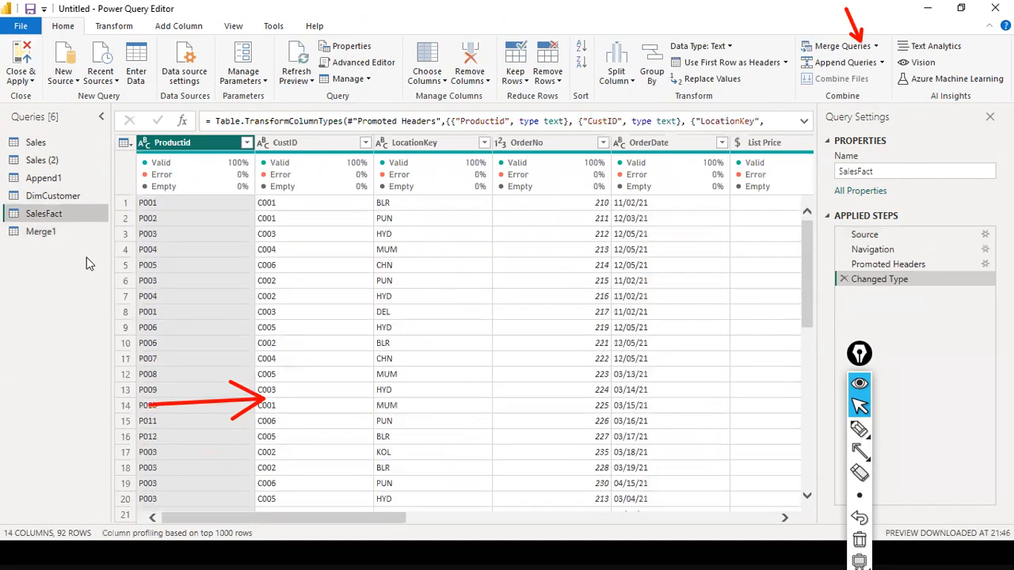
pyautogui.click(32, 231)
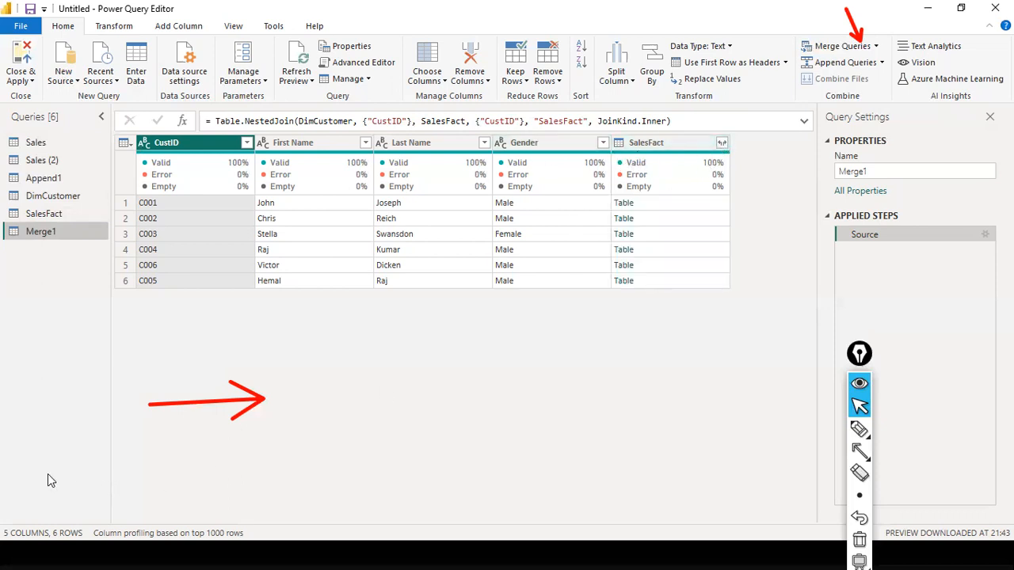
# Draw a red rectangle around the merged query's customer columns and a red arrow pointing down at the SalesFact column.
pyautogui.moveTo(127, 122); pyautogui.dragTo(131, 258)
pyautogui.moveTo(166, 294)
pyautogui.mouseDown()
pyautogui.moveTo(426, 286)
pyautogui.moveTo(607, 317)
pyautogui.mouseUp()
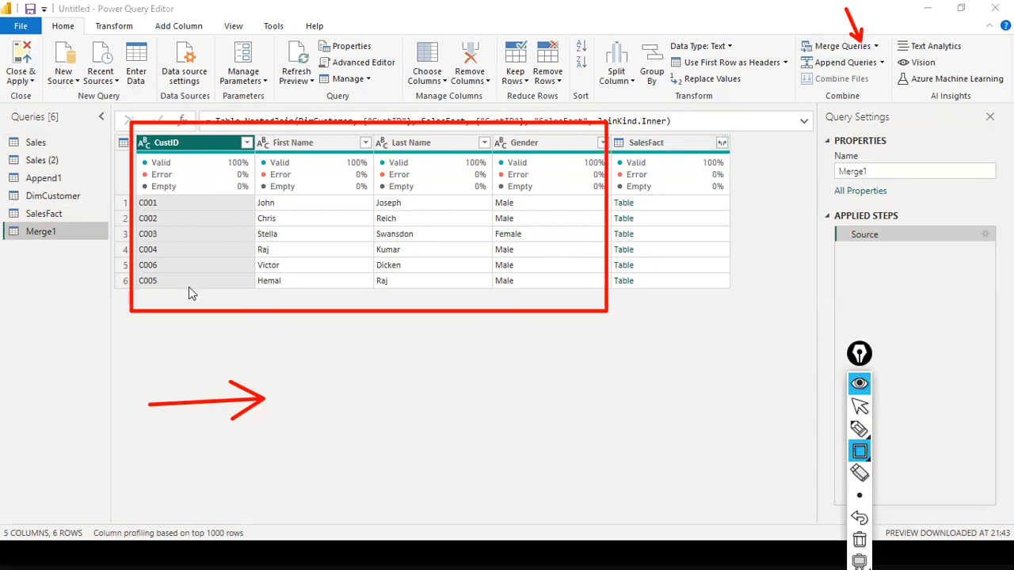
pyautogui.press('a')
pyautogui.moveTo(660, 33); pyautogui.dragTo(663, 130)
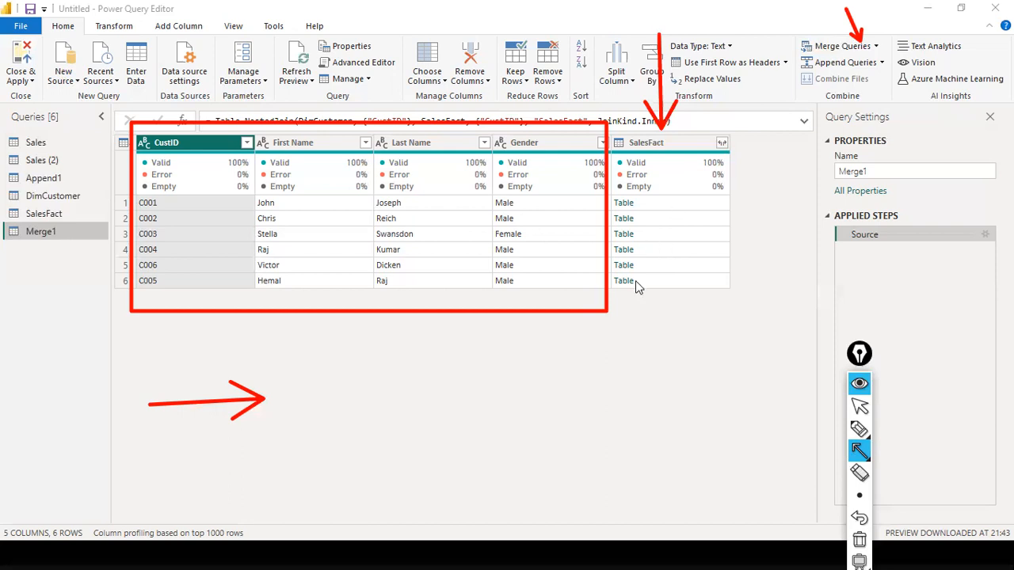
pyautogui.press('Escape')
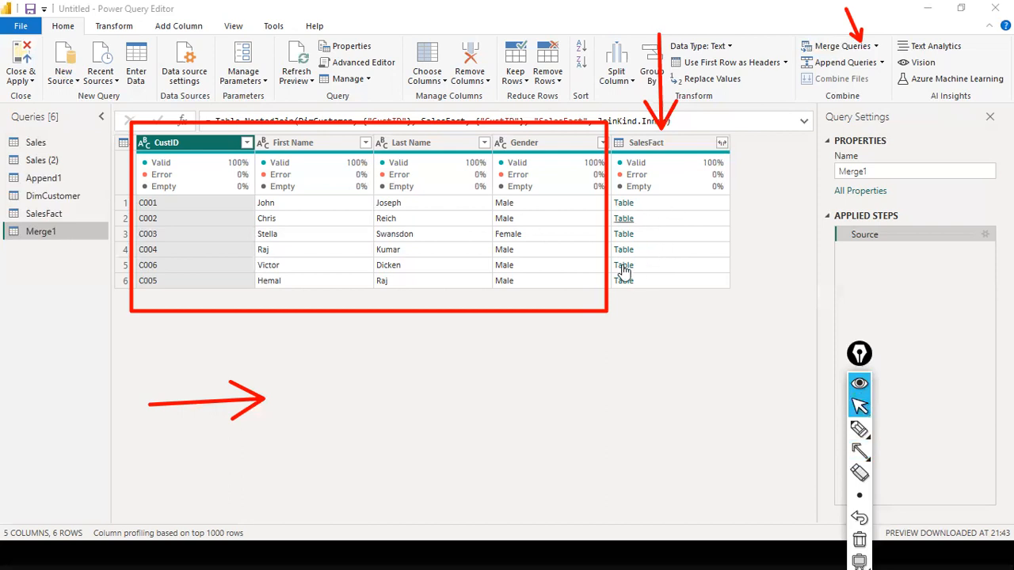
# Preview the nested SalesFact tables for customers C001, C002 and C003 and examine their order rows.
pyautogui.click(698, 202)
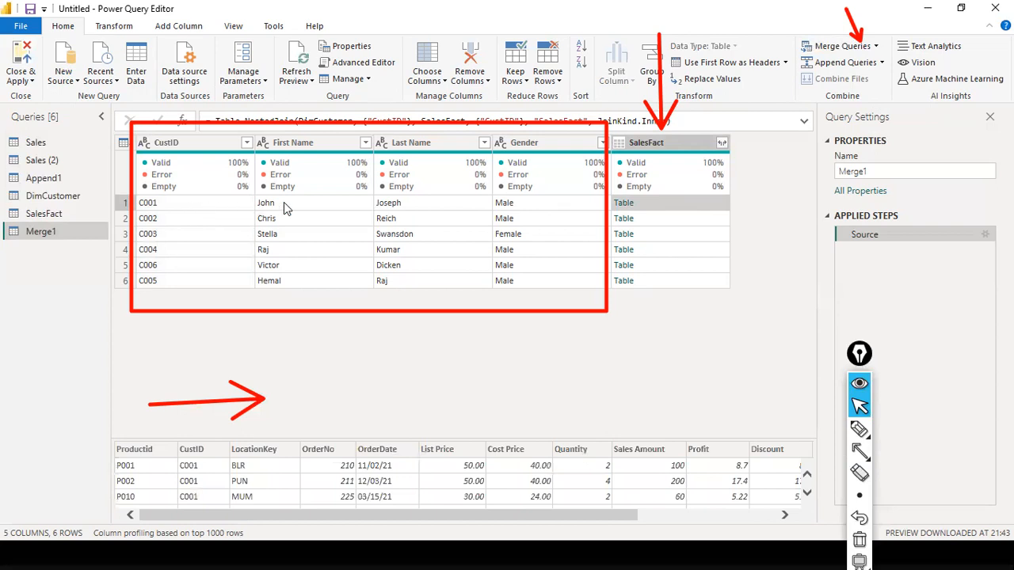
pyautogui.scroll(-5, 240, 479)
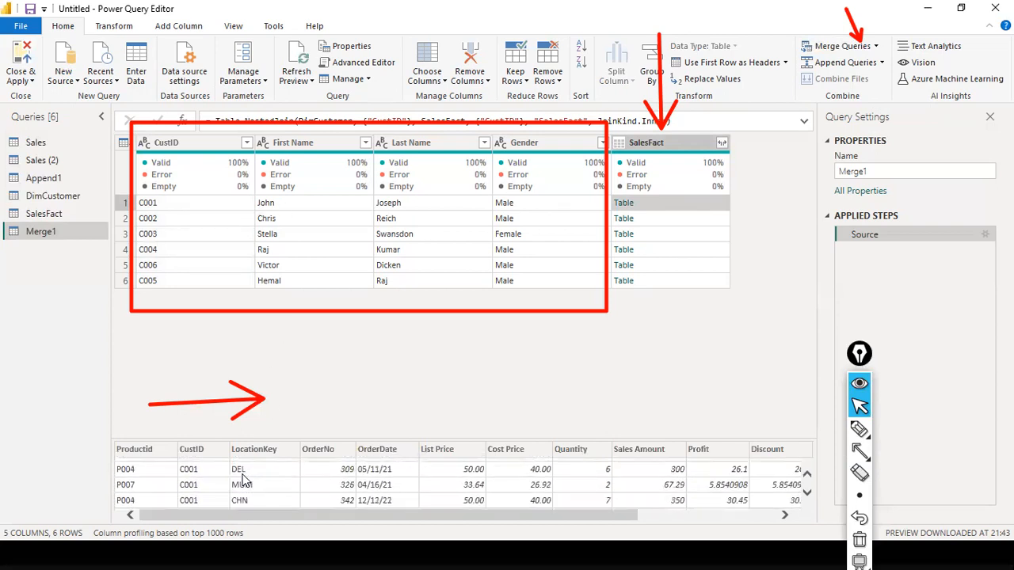
pyautogui.scroll(5, 241, 479)
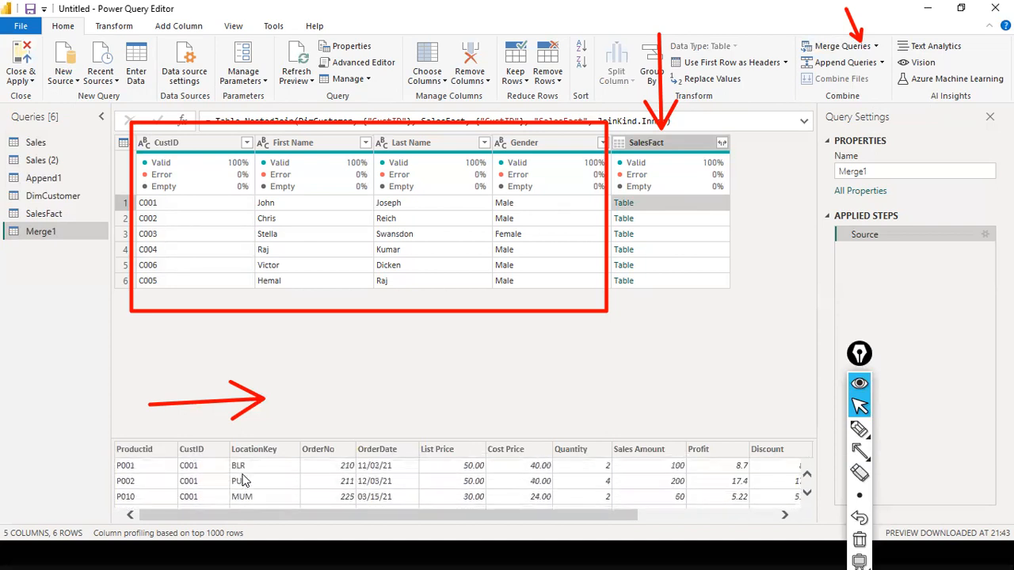
pyautogui.scroll(-5, 255, 469)
pyautogui.scroll(5, 255, 469)
pyautogui.scroll(-5, 322, 468)
pyautogui.scroll(5, 322, 479)
pyautogui.click(683, 220)
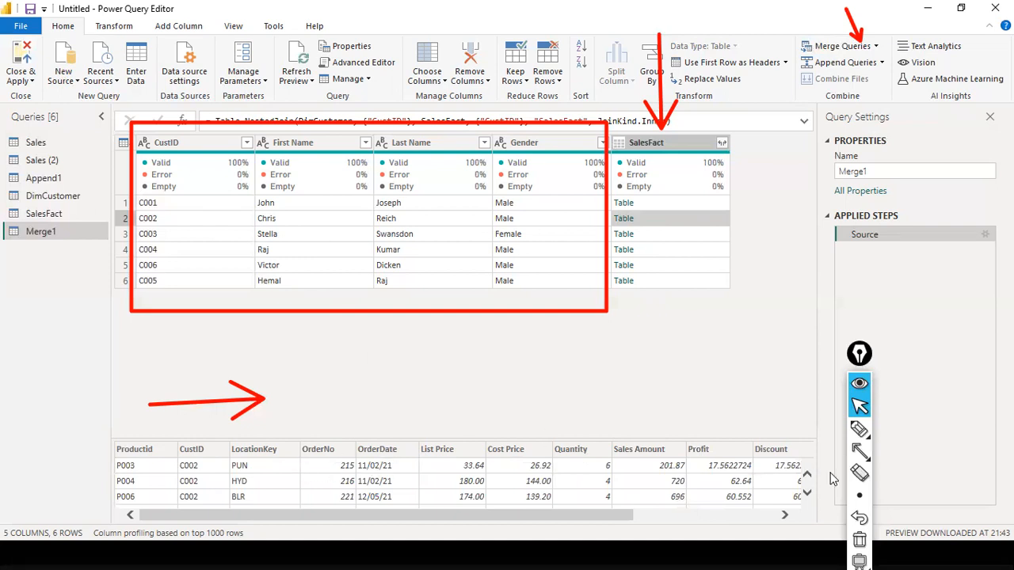
pyautogui.click(685, 237)
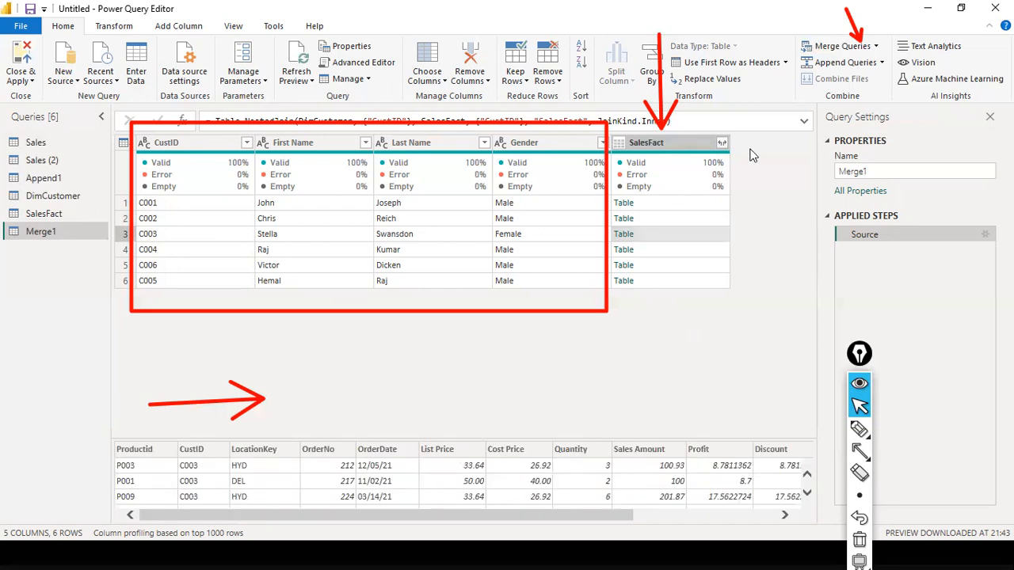
# Mark the expand control on the SalesFact column header with a short red arrow.
pyautogui.hotkey('ctrl', 'shift', 'F10')
pyautogui.moveTo(759, 148); pyautogui.dragTo(733, 149)
pyautogui.hotkey('ctrl', 'shift', 'F1')
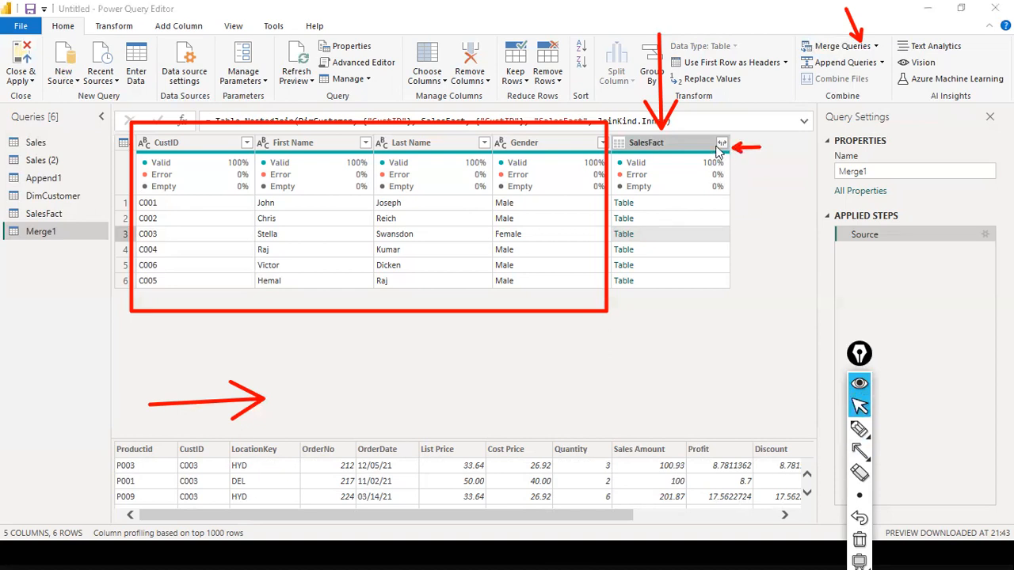
# Expand the SalesFact column to CustID, Quantity, Sales Amount and Profit only, without the original column name as prefix, and review the result.
pyautogui.click(722, 143)
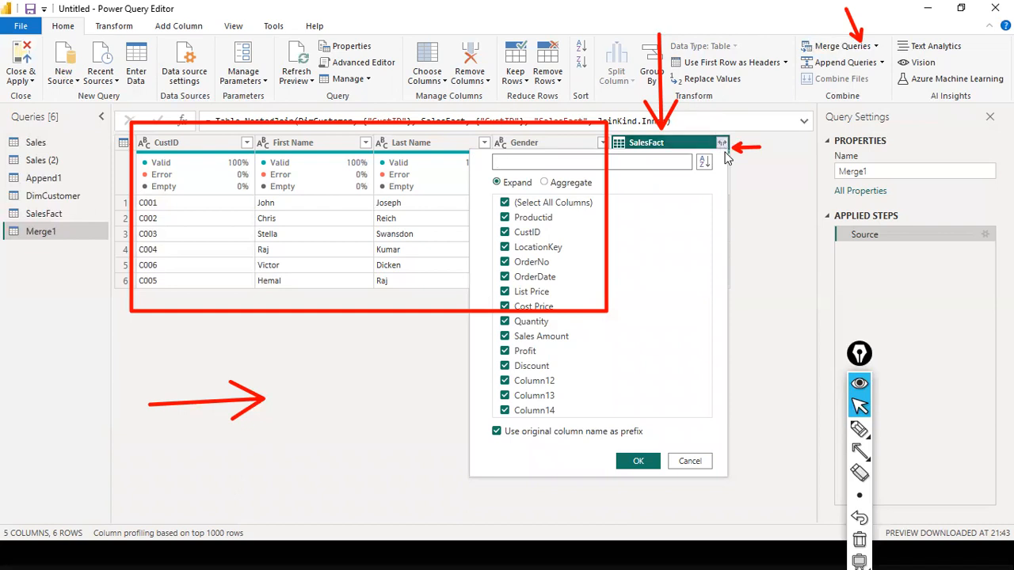
pyautogui.click(496, 431)
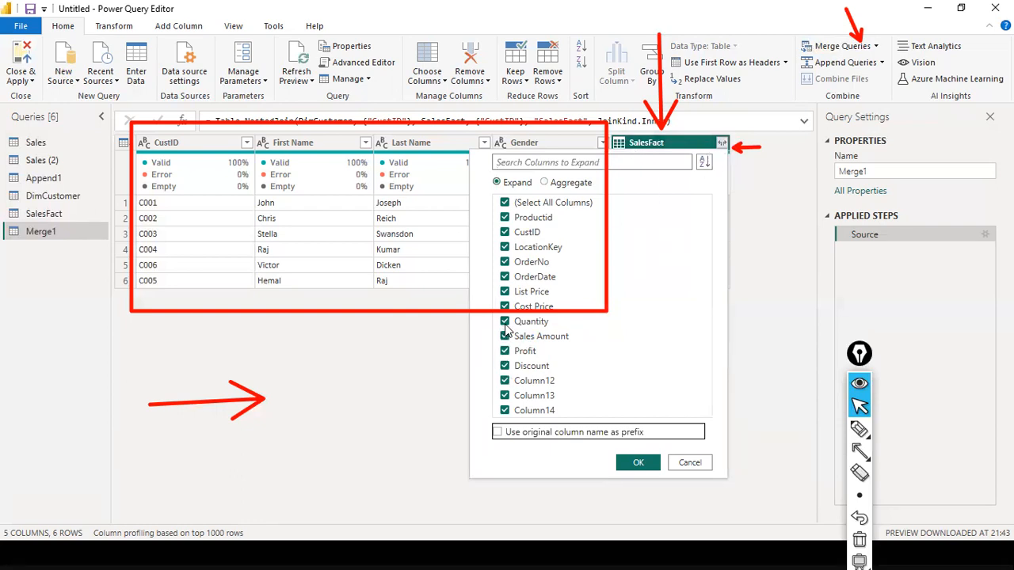
pyautogui.click(504, 203)
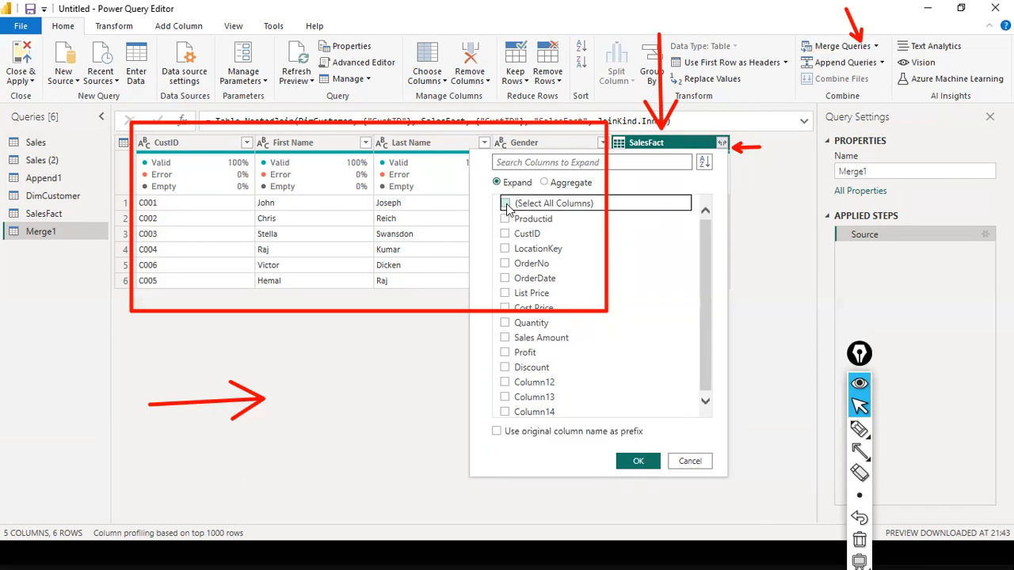
pyautogui.click(504, 321)
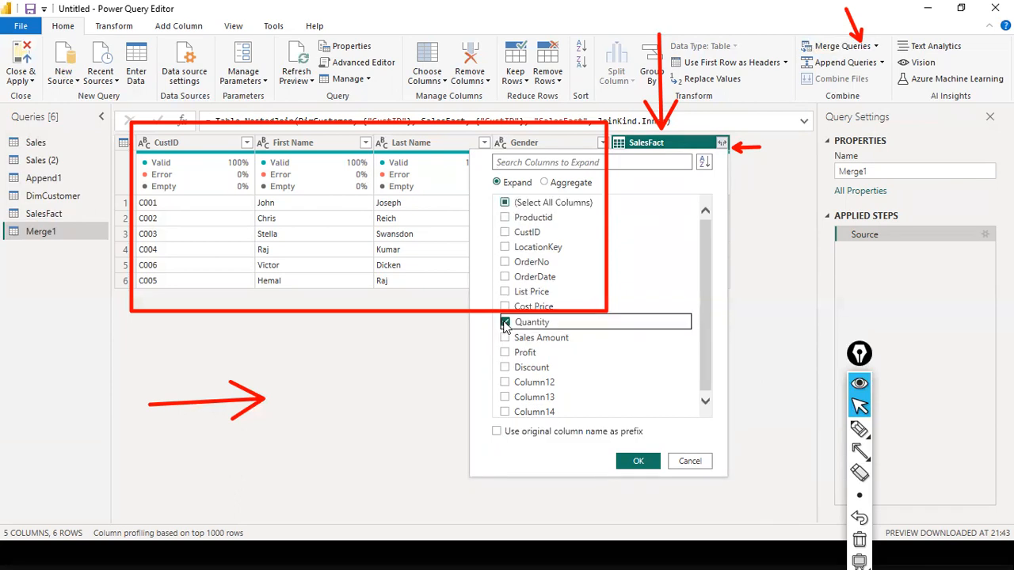
pyautogui.click(504, 337)
pyautogui.click(505, 352)
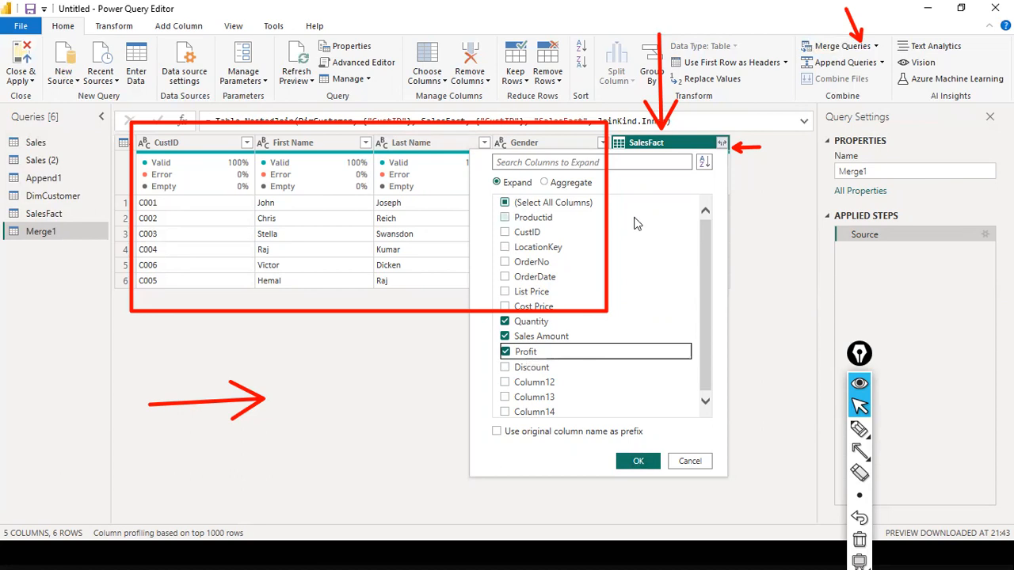
pyautogui.click(504, 233)
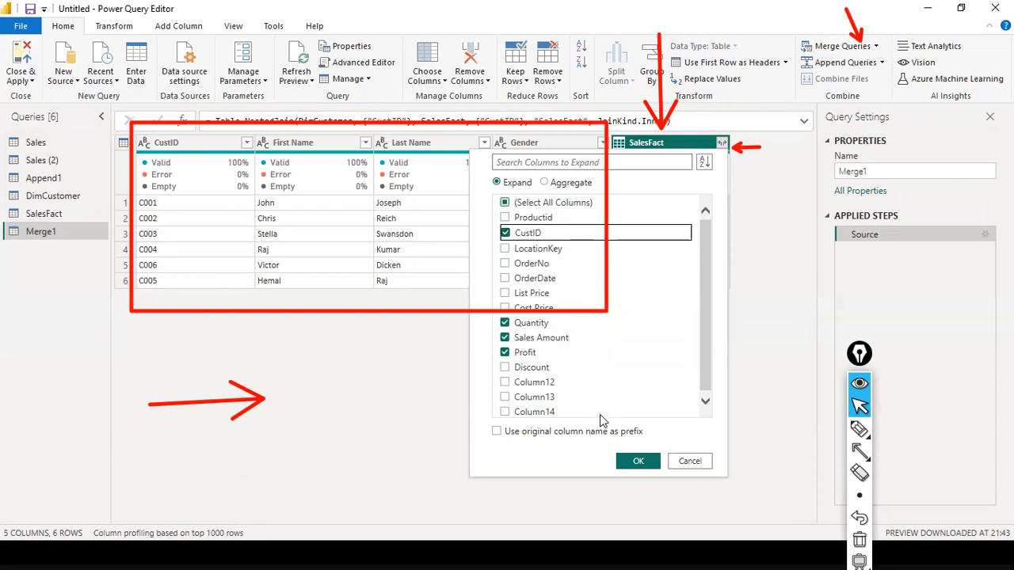
pyautogui.click(636, 461)
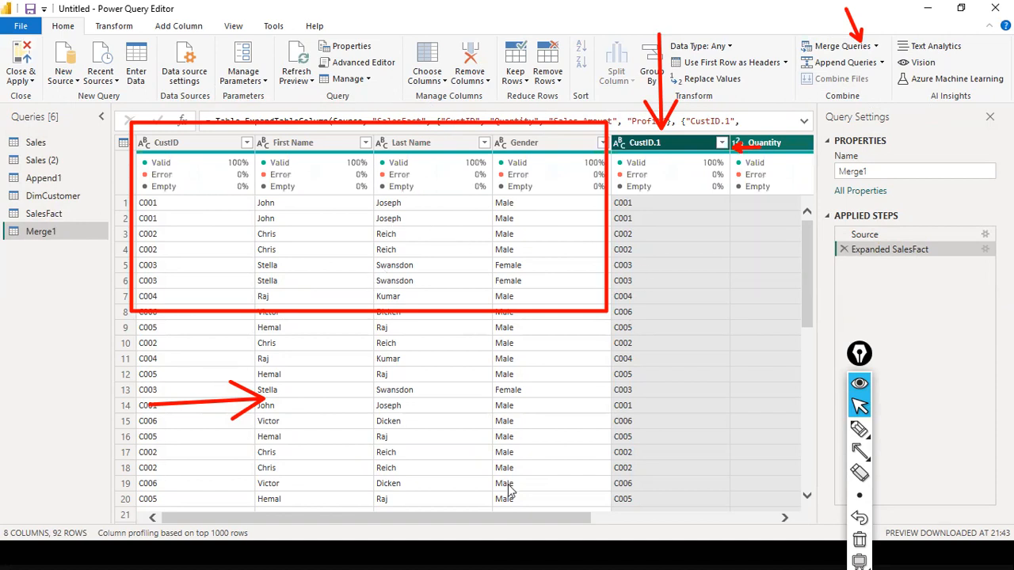
pyautogui.moveTo(491, 521); pyautogui.dragTo(674, 521)
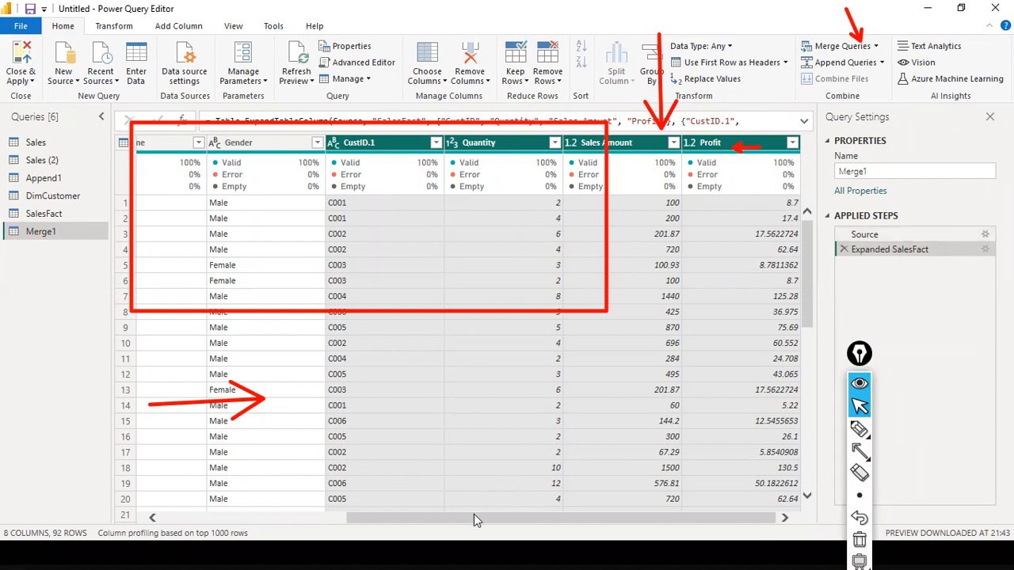
pyautogui.moveTo(473, 518); pyautogui.dragTo(109, 482)
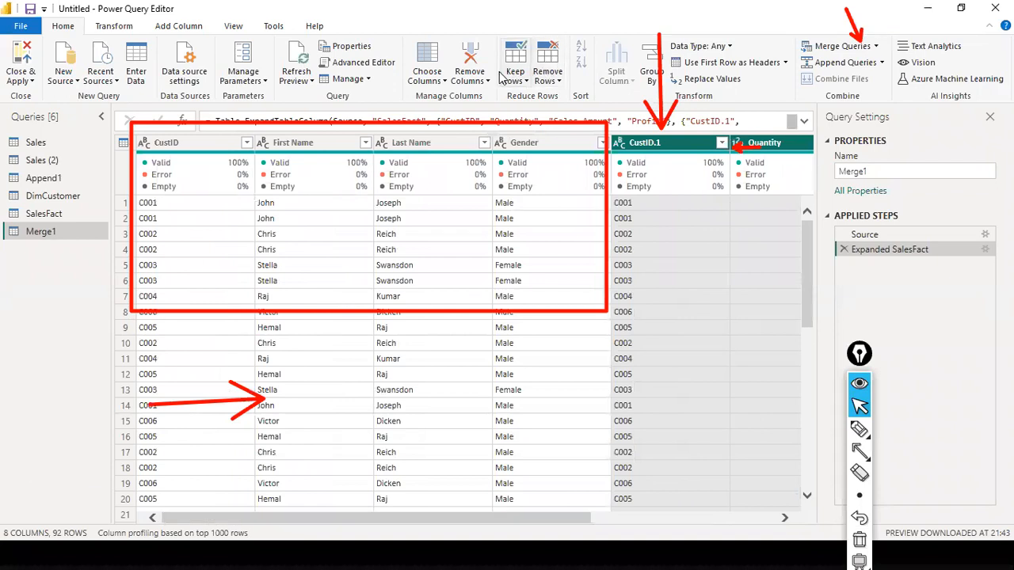
pyautogui.rightClick(655, 143)
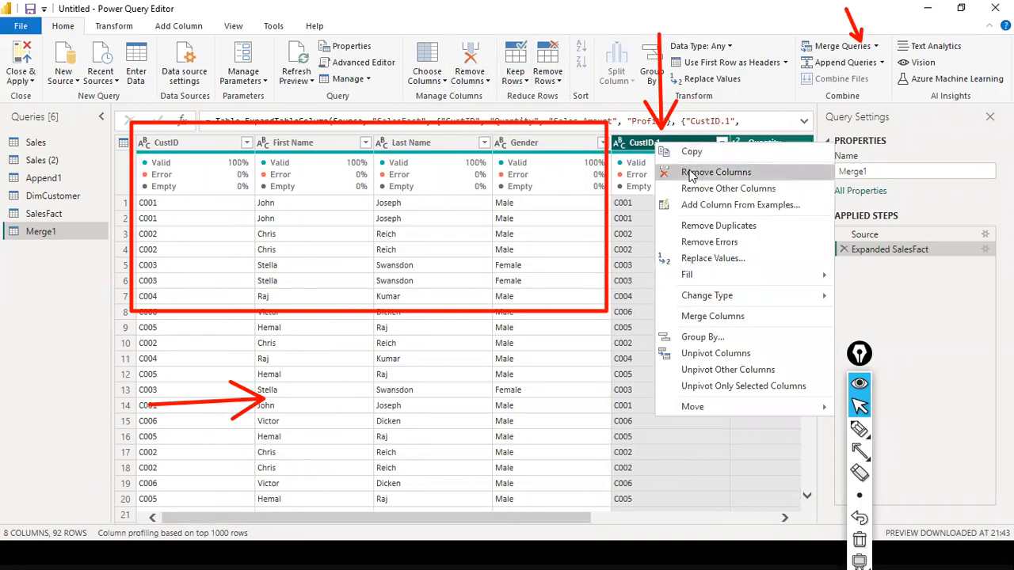
pyautogui.click(691, 173)
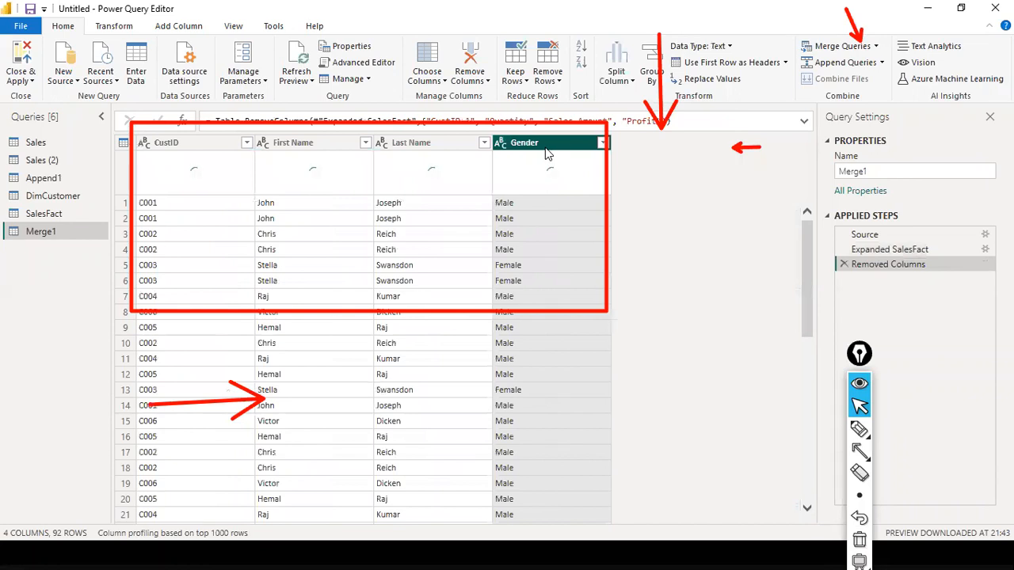
pyautogui.rightClick(545, 153)
pyautogui.click(565, 179)
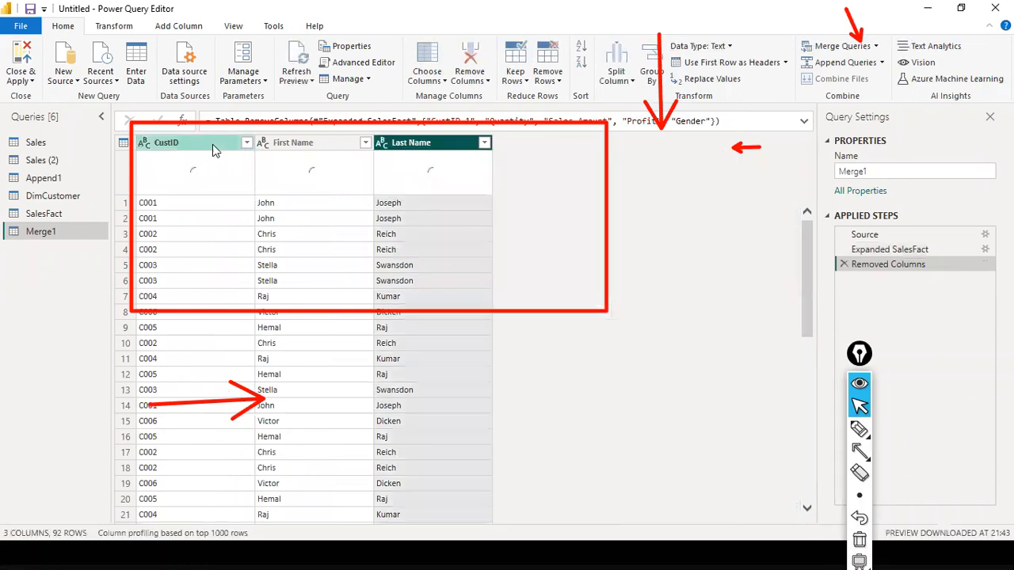
pyautogui.rightClick(186, 142)
pyautogui.click(222, 170)
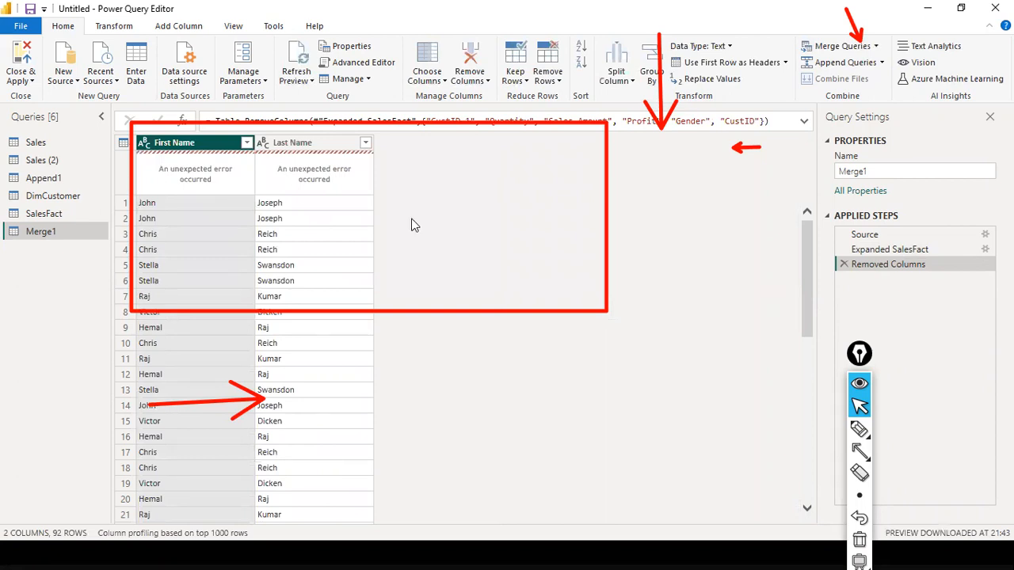
pyautogui.click(845, 263)
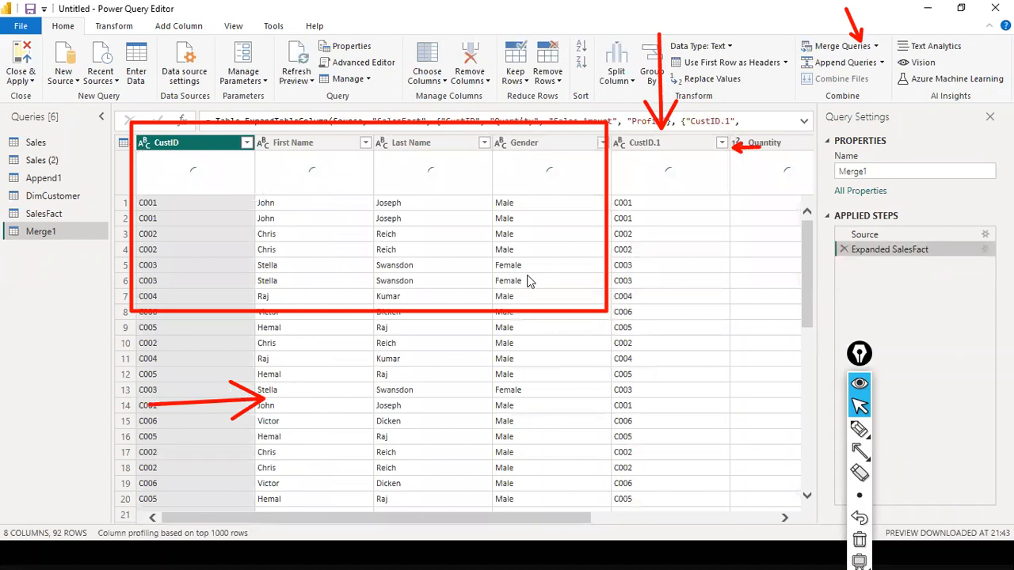
# Clear the red screen annotations and remove the duplicate CustID.1 column from the Merge1 query.
pyautogui.hotkey('ctrl', 'shift', '7')
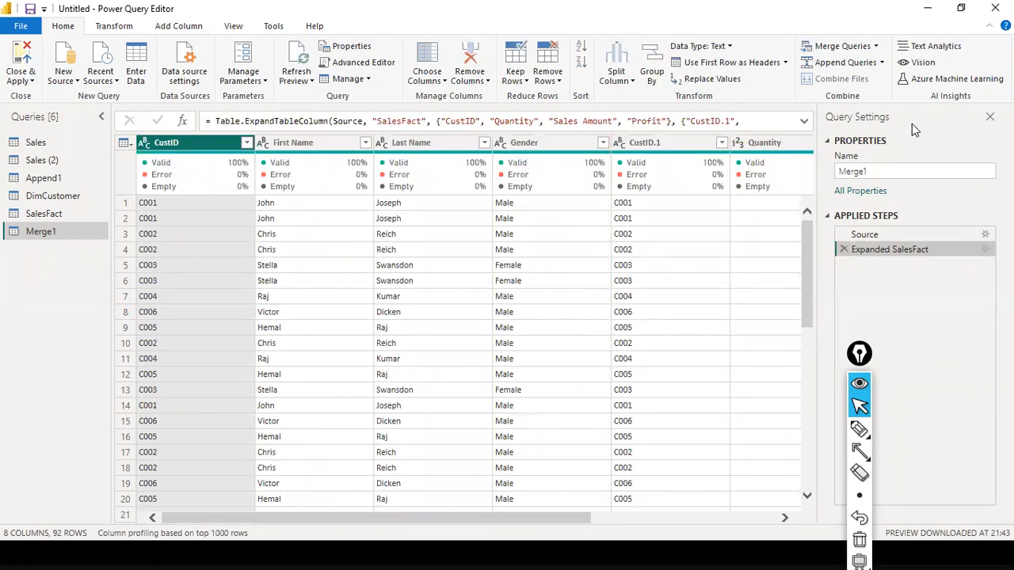
pyautogui.click(659, 145)
pyautogui.rightClick(659, 144)
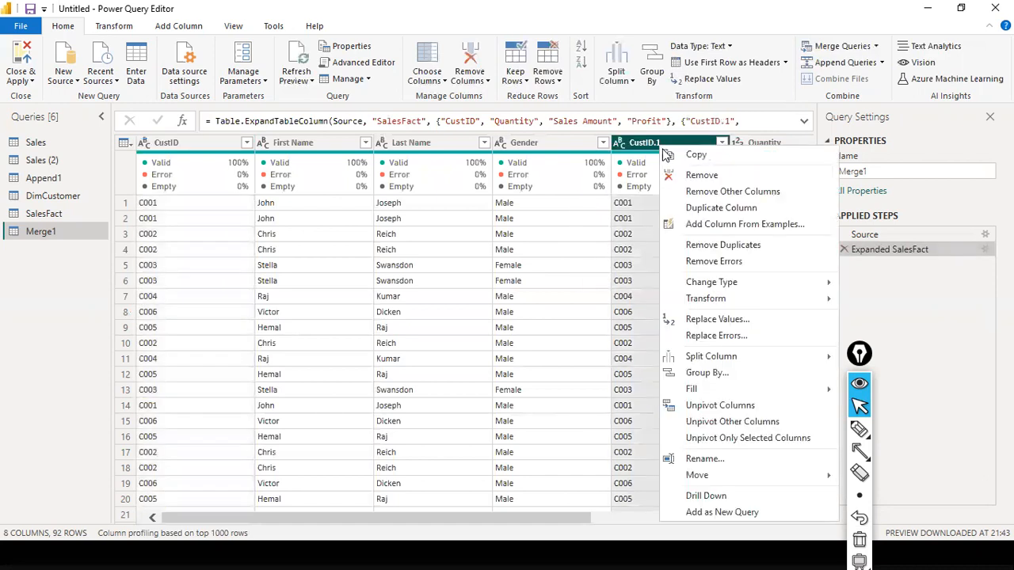
pyautogui.click(682, 176)
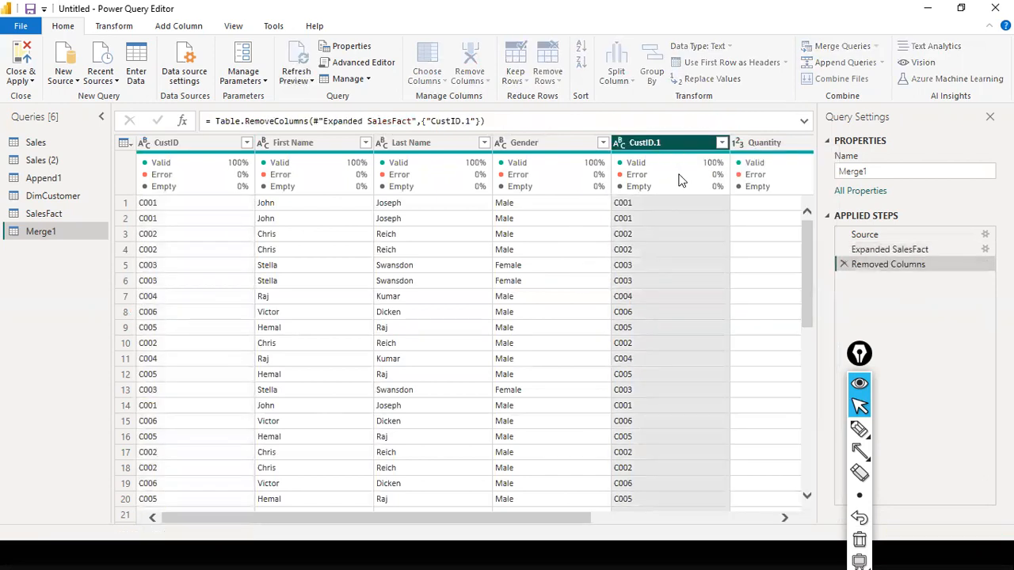
# Remove the Gender, Last Name and CustID columns from the Merge1 query.
pyautogui.click(525, 144)
pyautogui.rightClick(537, 146)
pyautogui.click(564, 174)
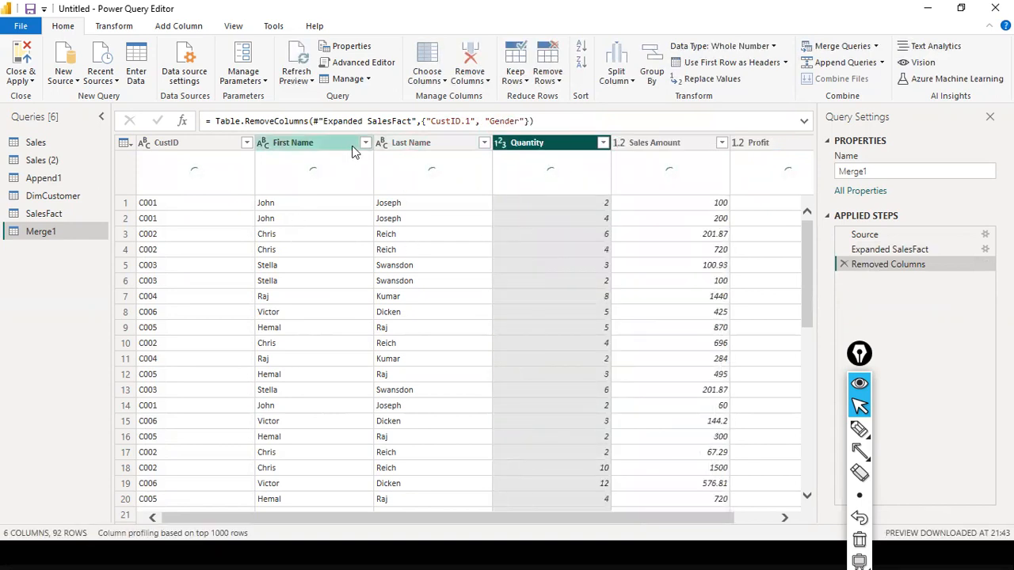
pyautogui.rightClick(435, 142)
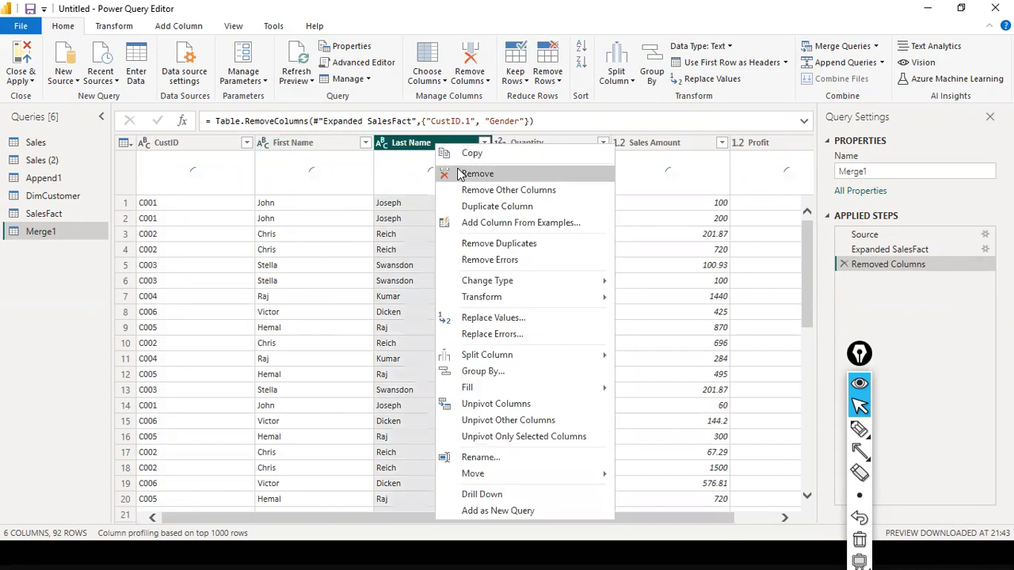
pyautogui.click(448, 170)
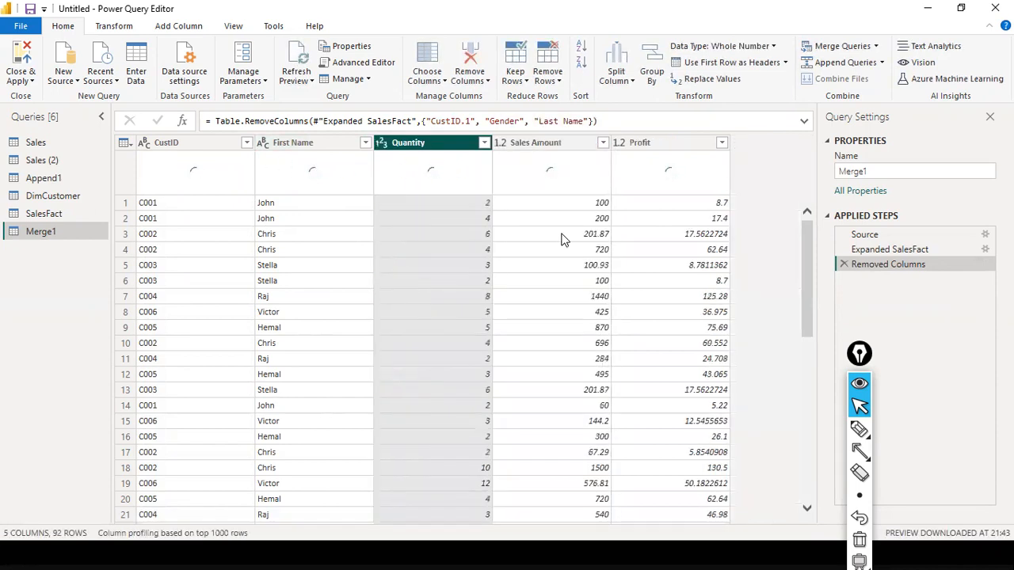
pyautogui.click(188, 151)
pyautogui.rightClick(189, 151)
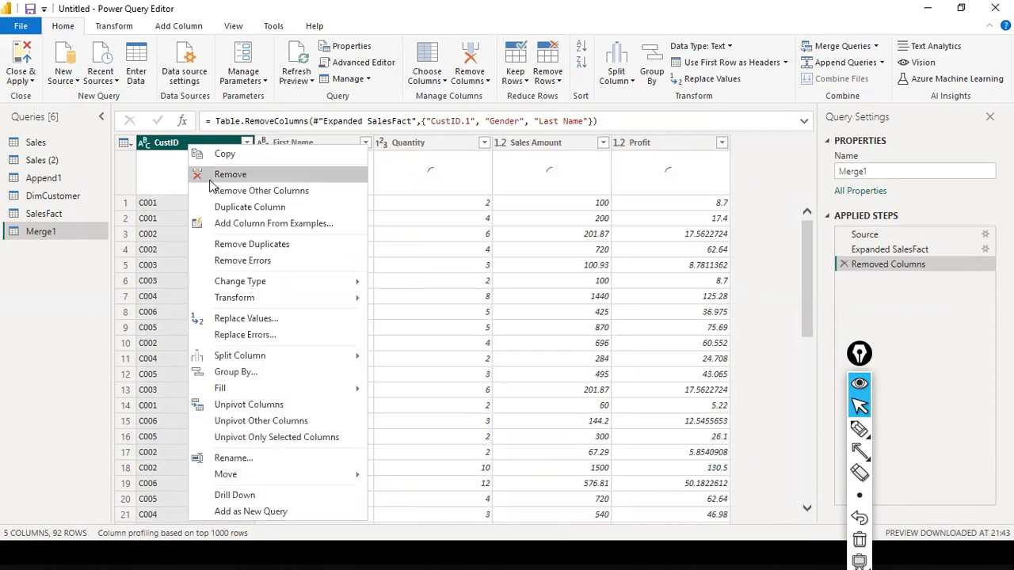
pyautogui.click(232, 172)
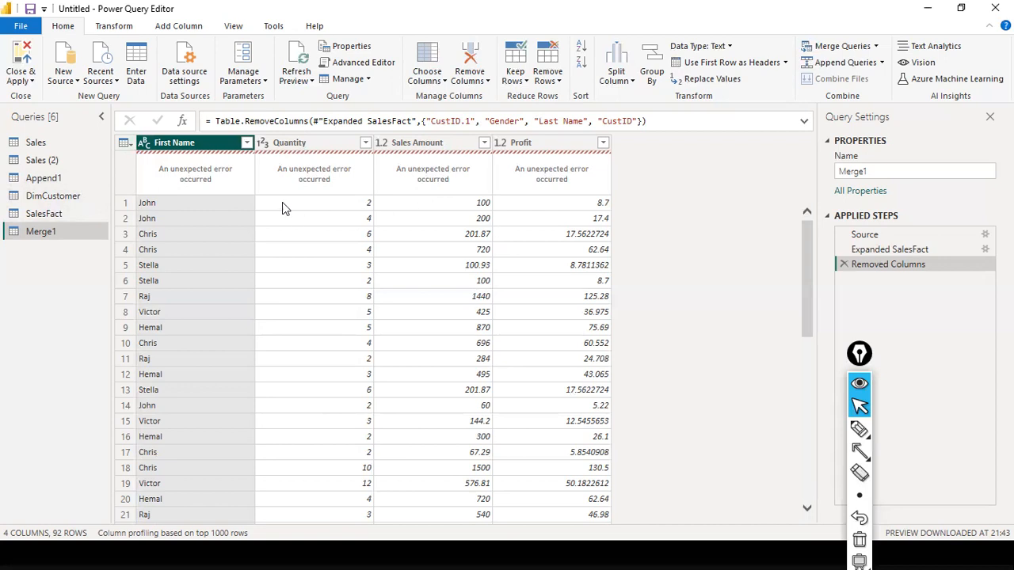
# Turn off the column quality and whitespace display for the Merge1 data preview.
pyautogui.click(49, 222)
pyautogui.click(49, 230)
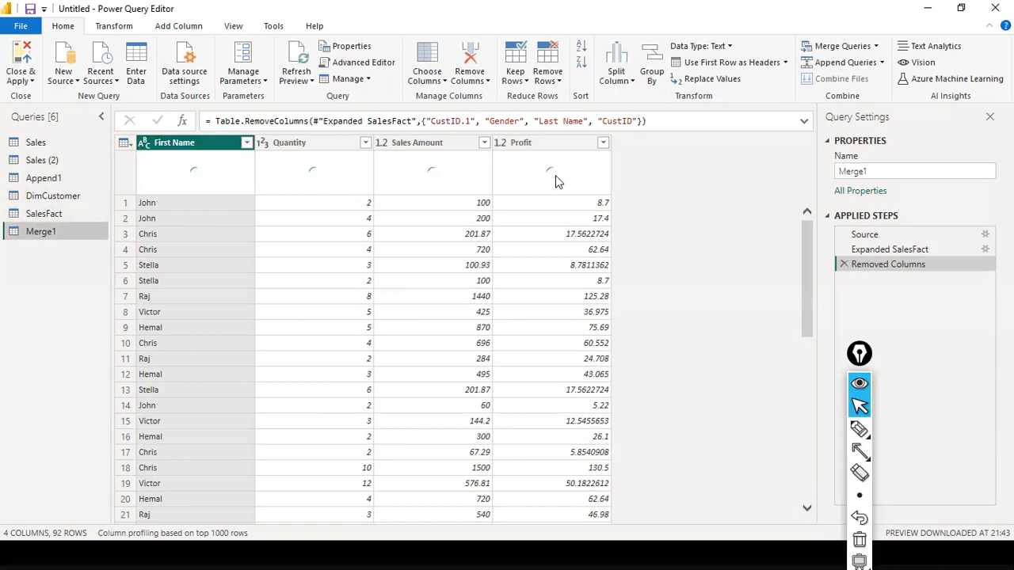
pyautogui.click(233, 26)
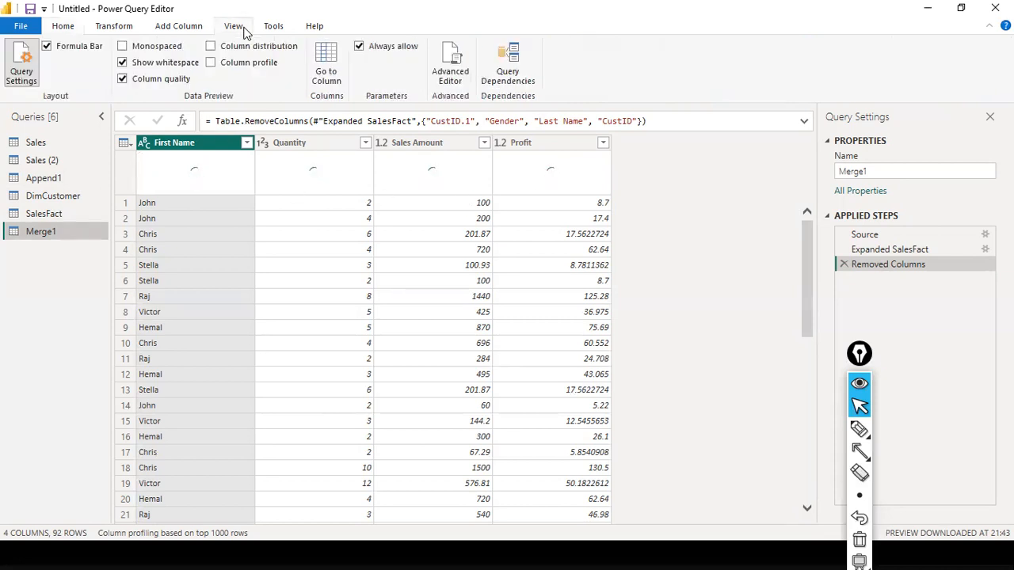
pyautogui.click(122, 79)
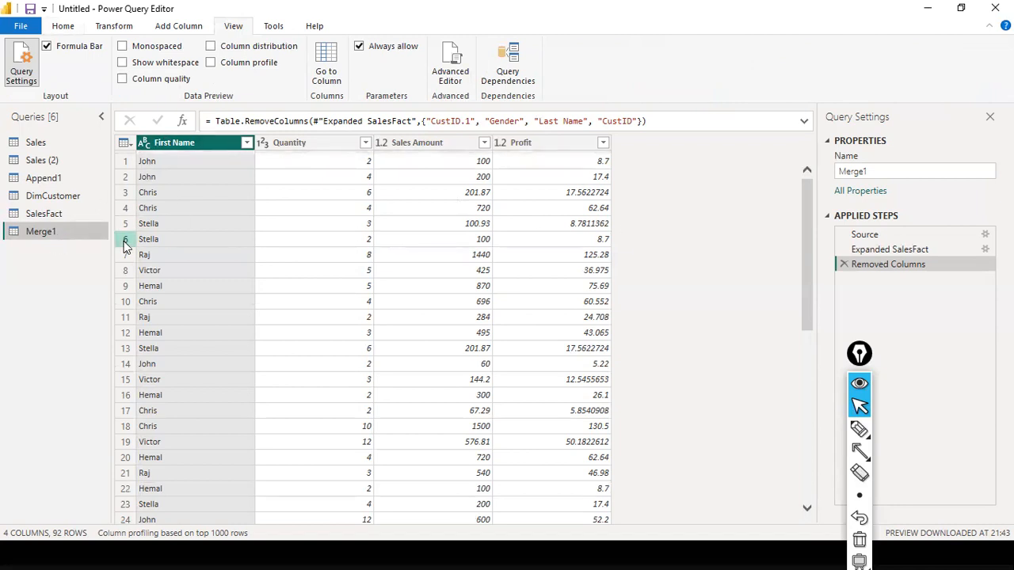
# Rename the Merge1 query as Inner Join.
pyautogui.rightClick(59, 228)
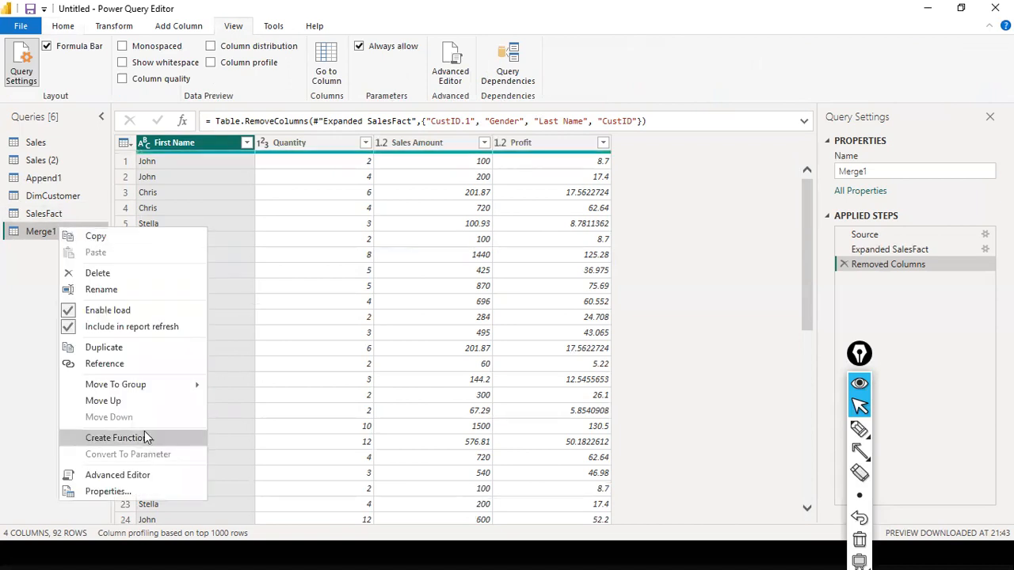
pyautogui.click(149, 290)
pyautogui.write('Inn')
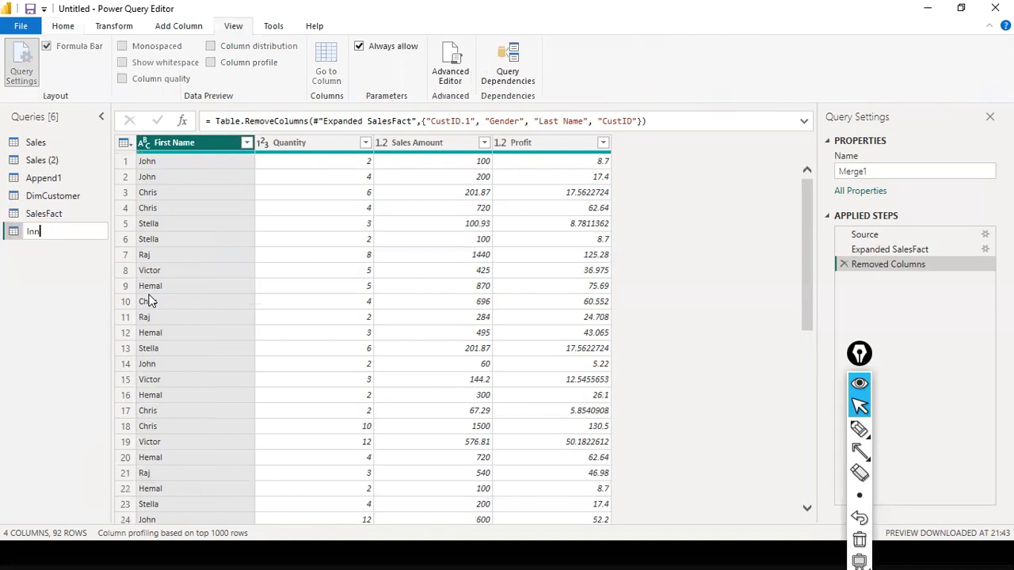
pyautogui.write('er Join')
pyautogui.press('Return')
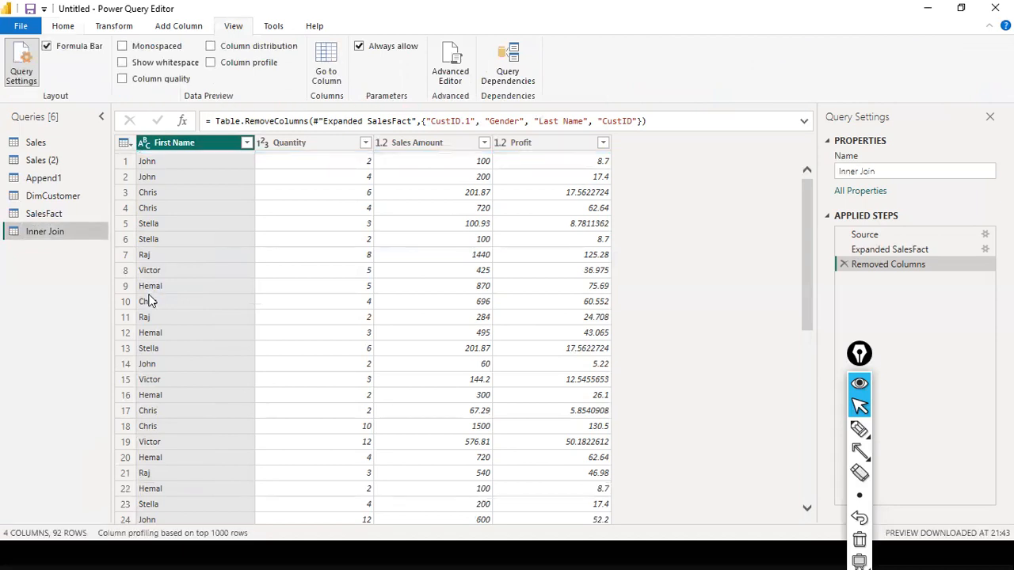
# Set up a merge as a new query with DimCustomer first and SalesFact second, matched on CustID with the Left Outer join kind.
pyautogui.click(73, 27)
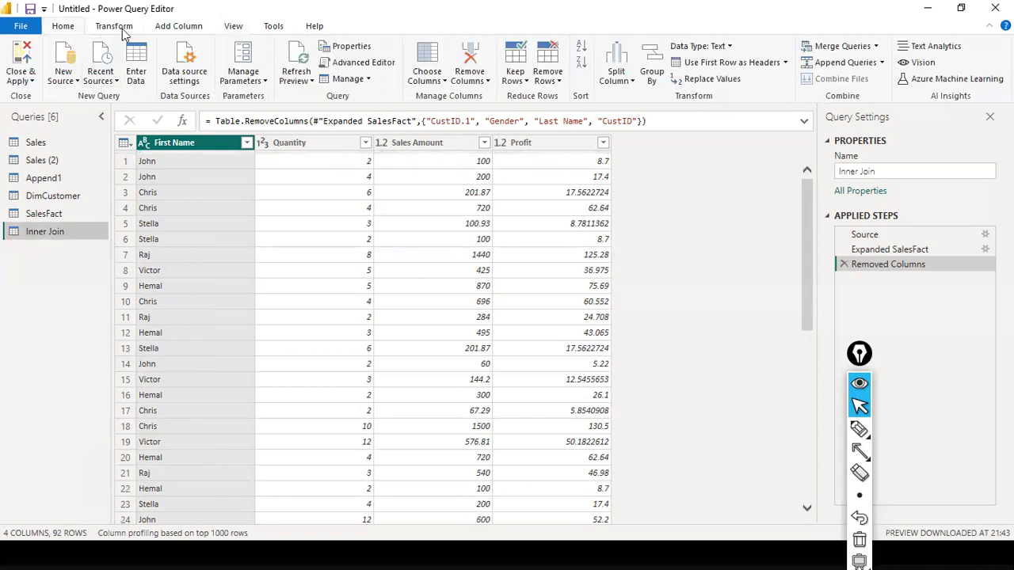
pyautogui.click(875, 46)
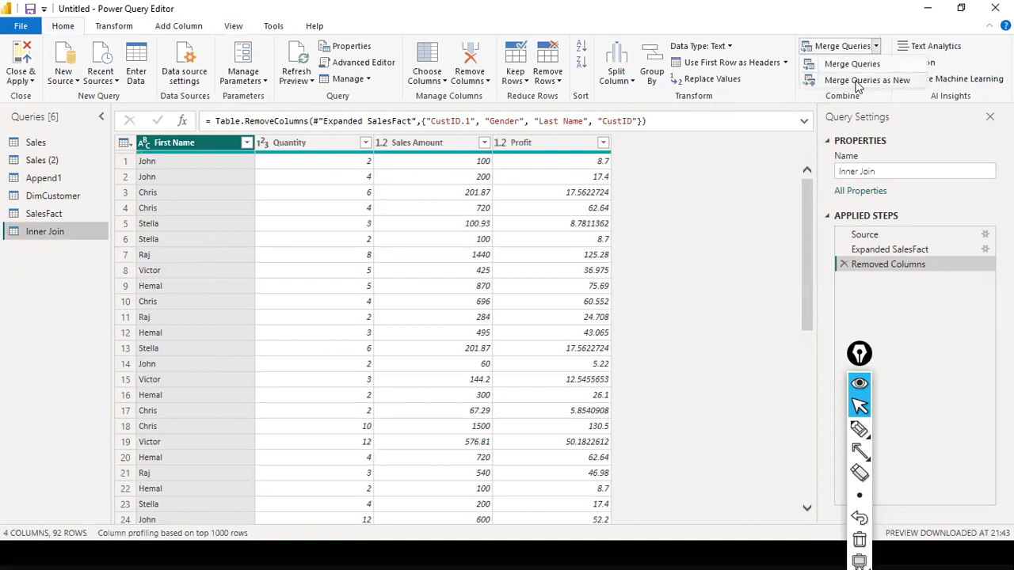
pyautogui.click(856, 83)
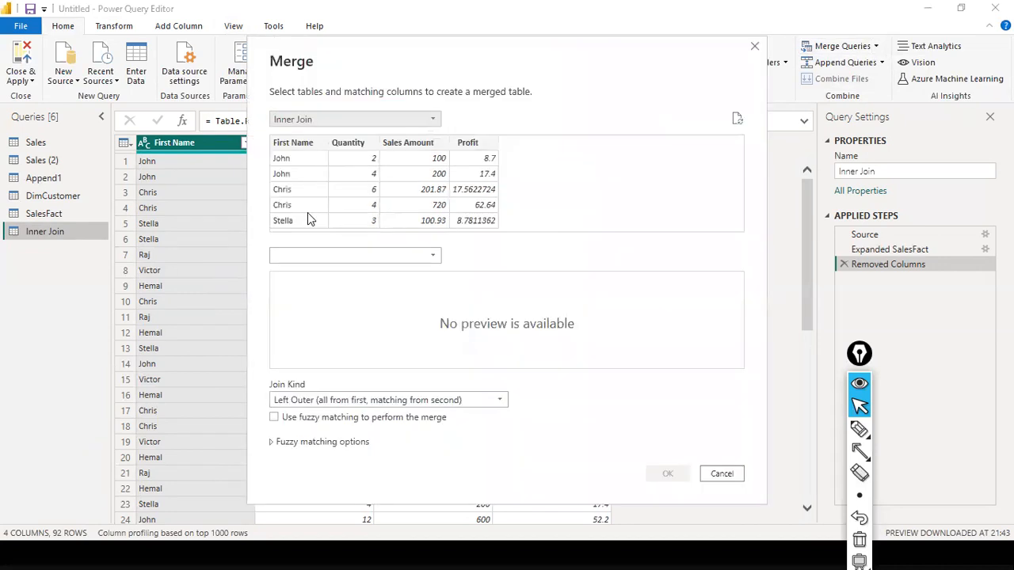
pyautogui.click(434, 120)
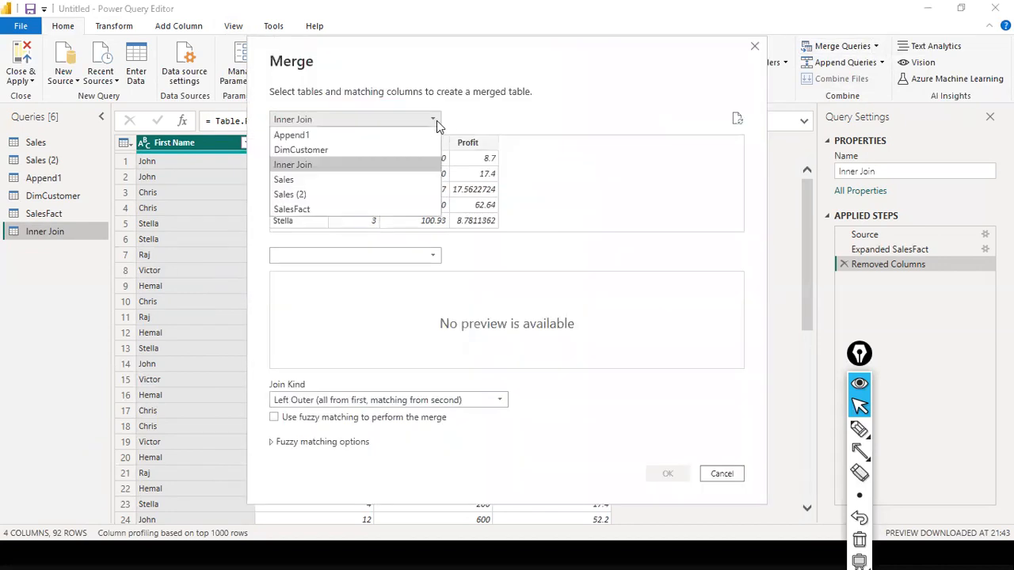
pyautogui.click(380, 146)
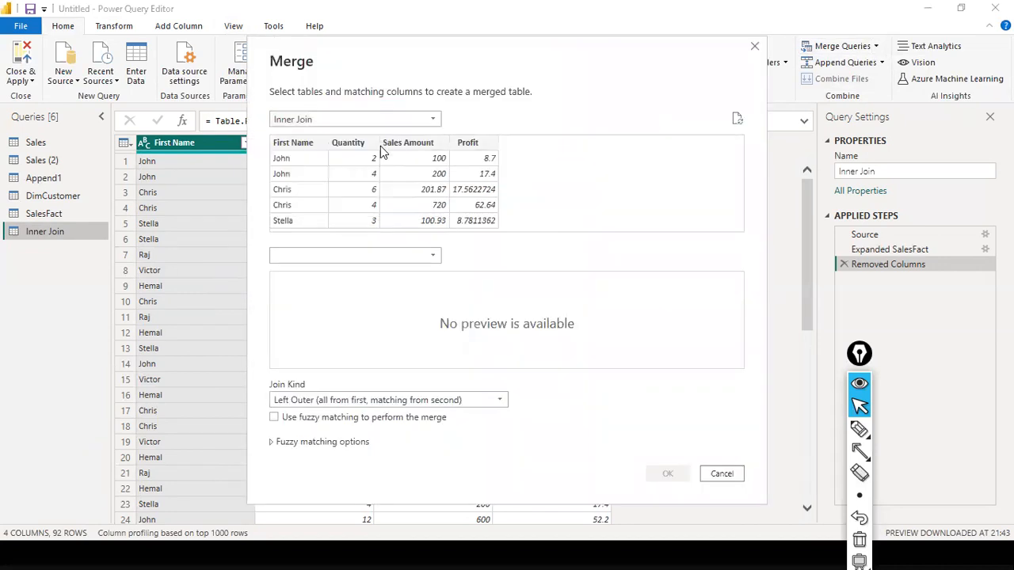
pyautogui.click(434, 257)
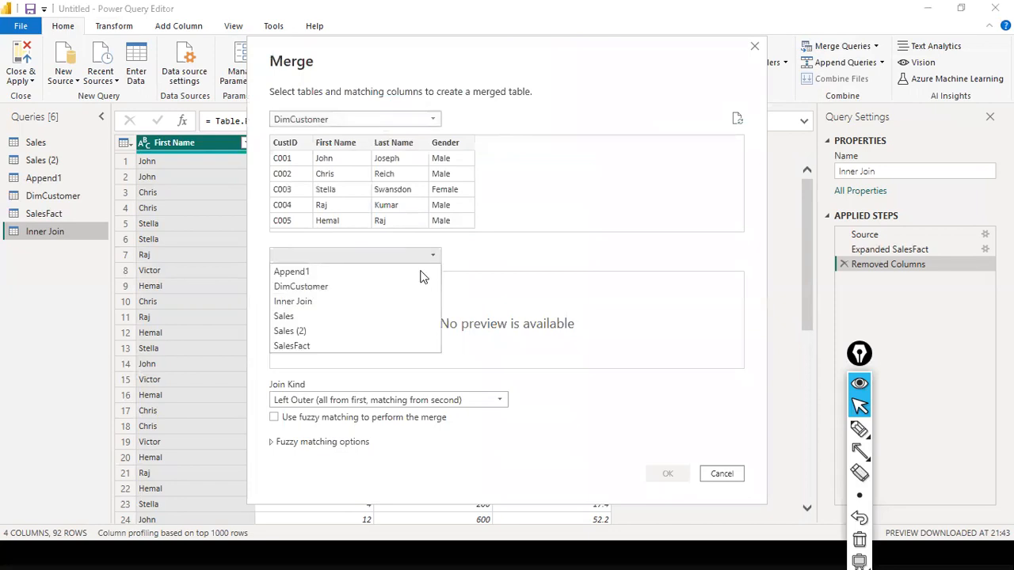
pyautogui.click(348, 345)
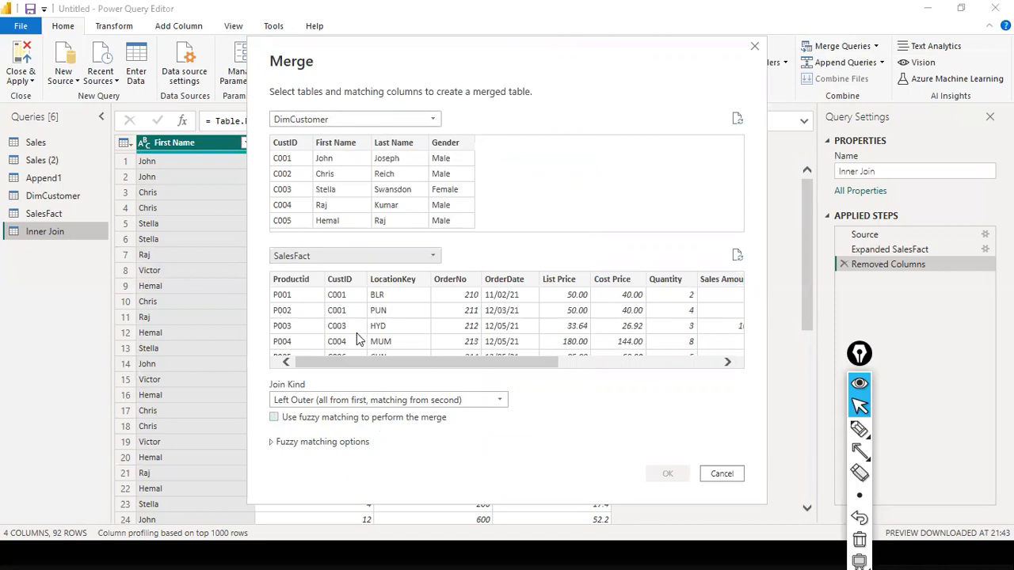
pyautogui.click(294, 140)
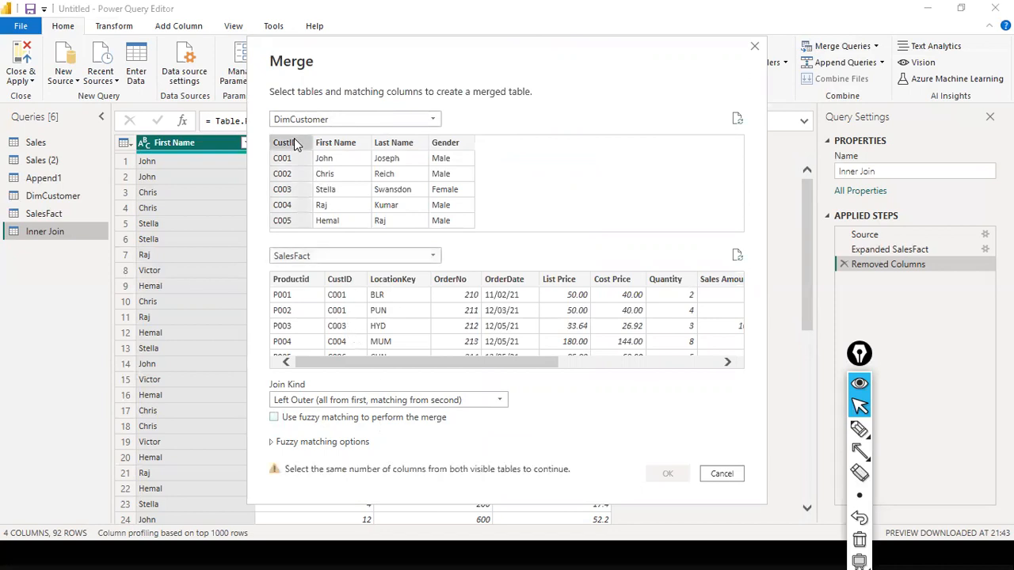
pyautogui.click(349, 281)
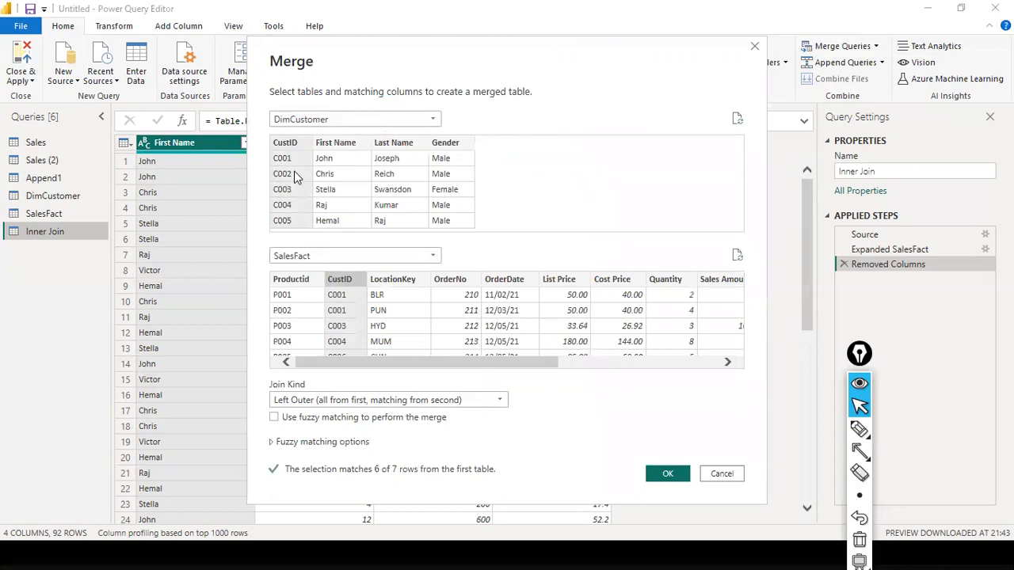
# Try fuzzy matching for the merge, look through its matching options, and turn it off again.
pyautogui.click(273, 419)
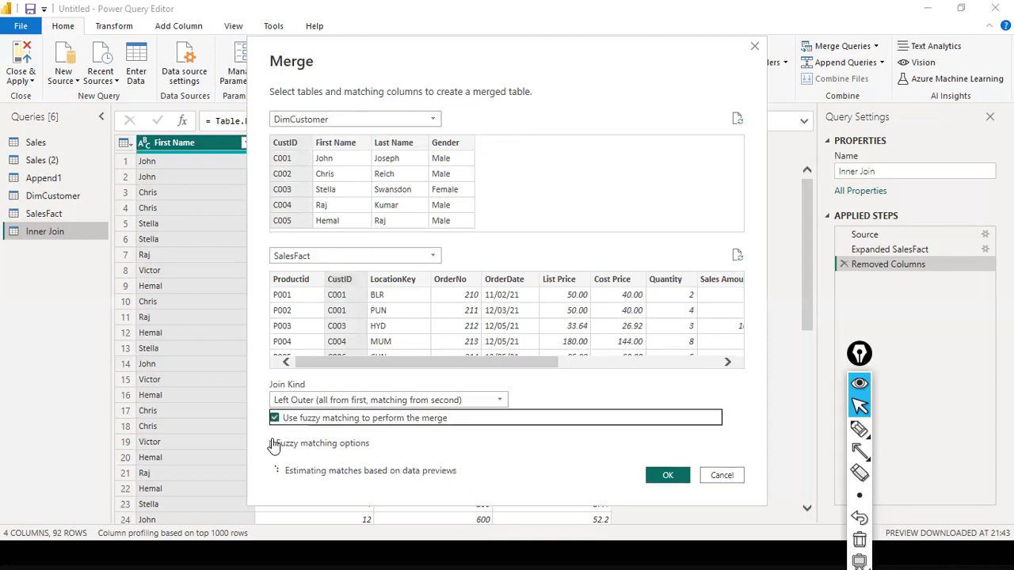
pyautogui.click(272, 442)
pyautogui.scroll(-1, 317, 455)
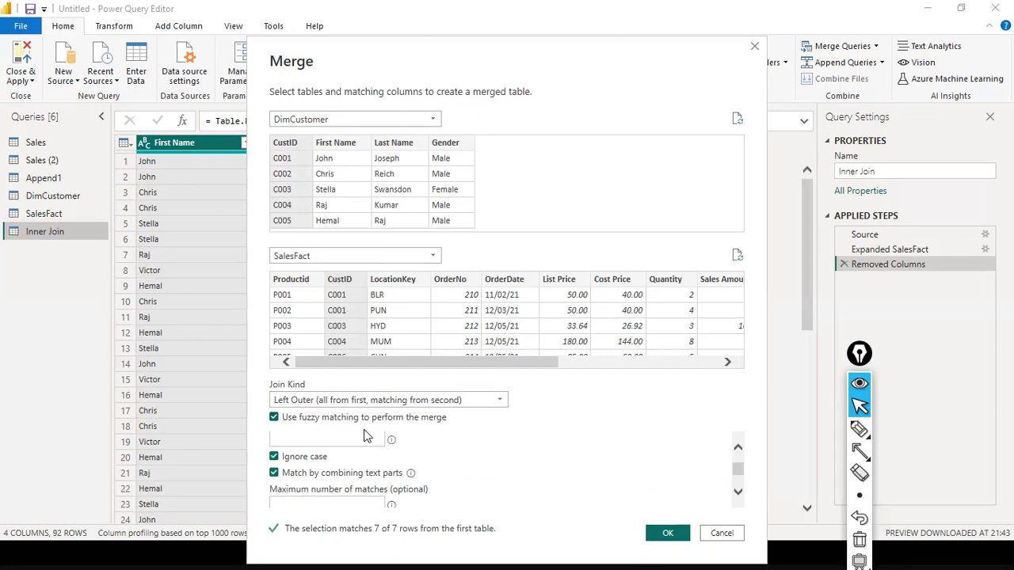
pyautogui.click(275, 417)
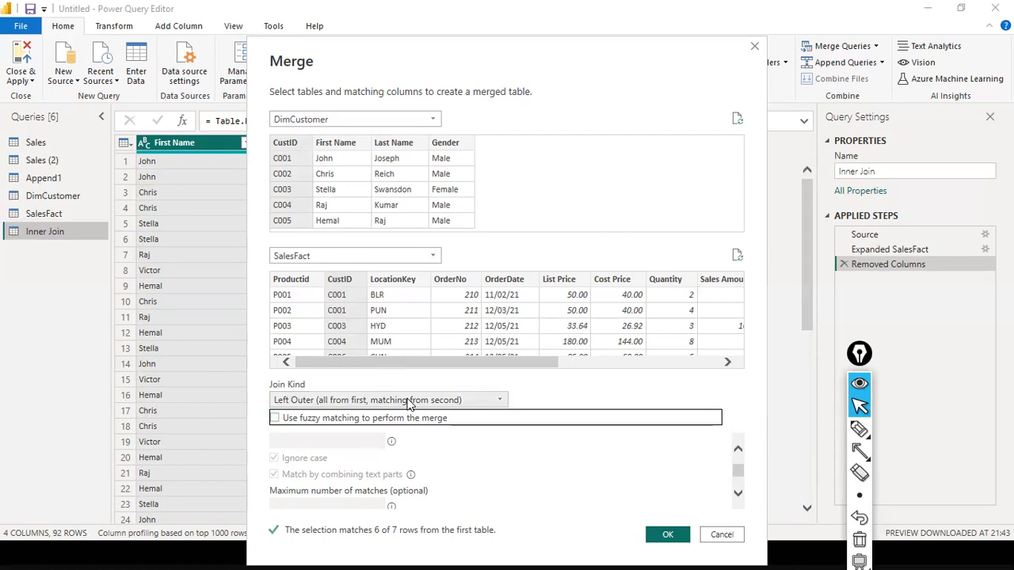
# Create the merged query and rename it Left Outer Join.
pyautogui.click(662, 537)
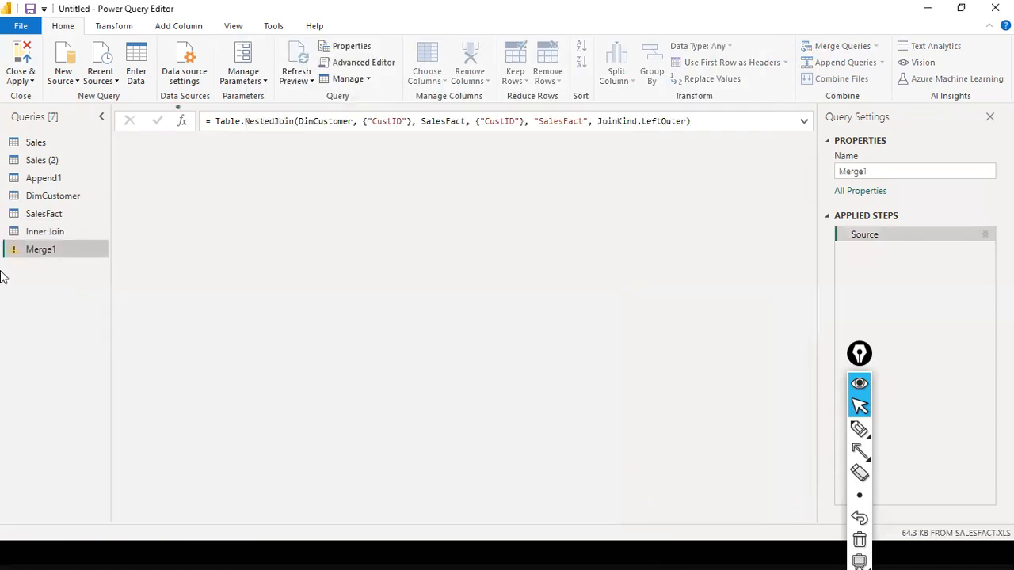
pyautogui.doubleClick(34, 249)
pyautogui.write('Le')
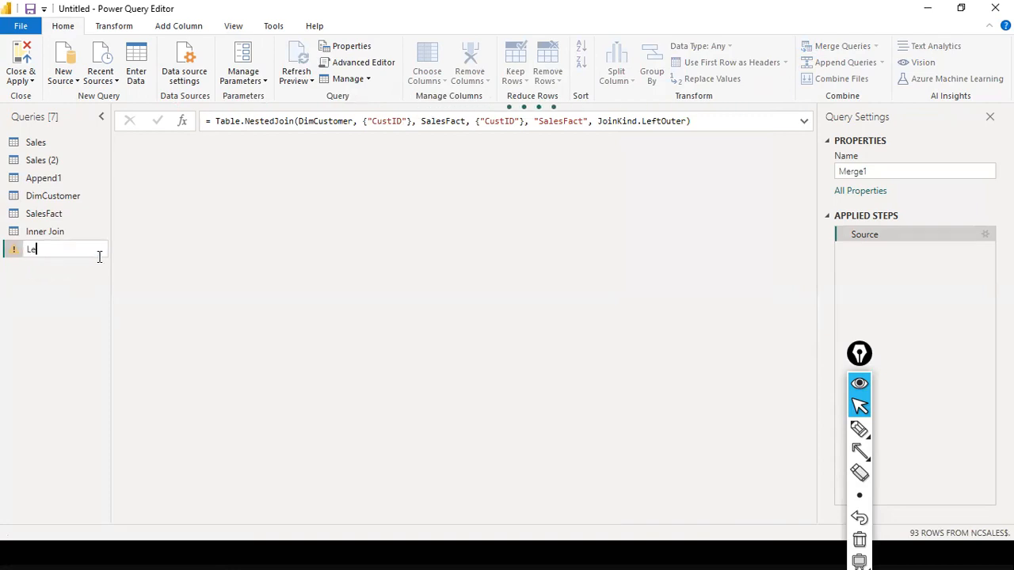
pyautogui.write('t o')
pyautogui.write('Outer Joi')
pyautogui.write('n')
pyautogui.press('Return')
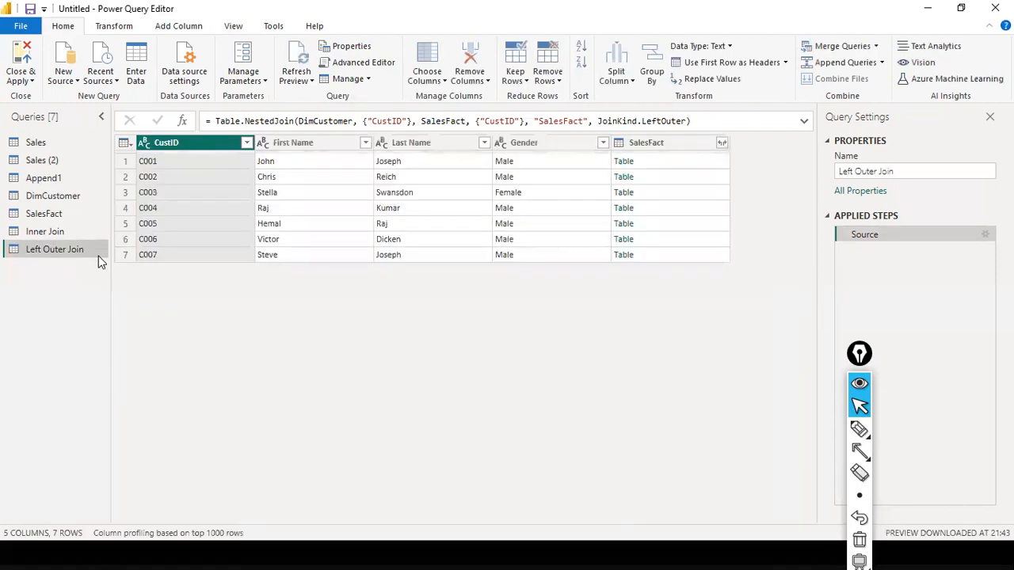
# Expand the SalesFact column to Quantity, Sales Amount and Profit only, without the original column name as prefix.
pyautogui.click(723, 144)
pyautogui.click(723, 145)
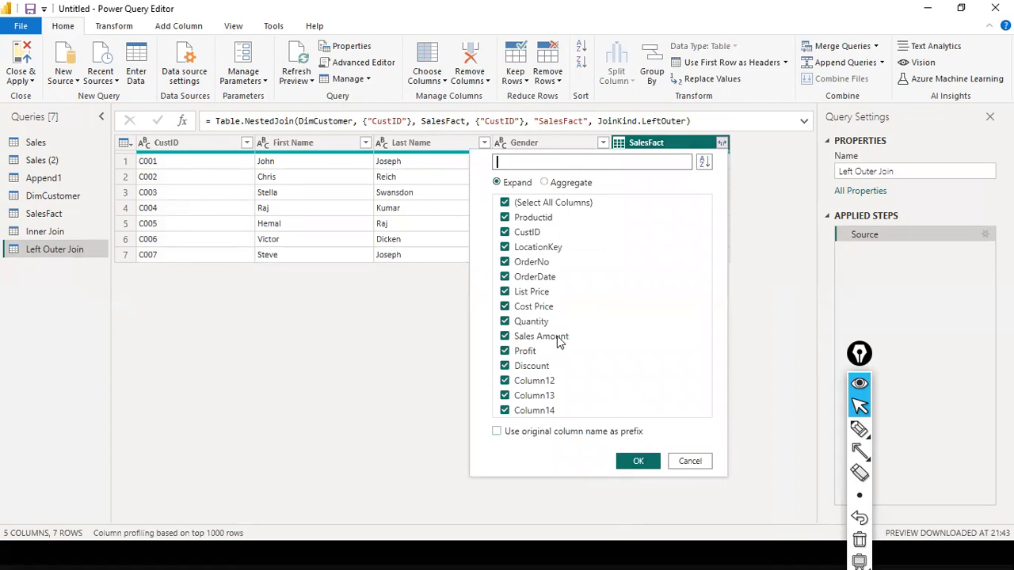
pyautogui.click(504, 203)
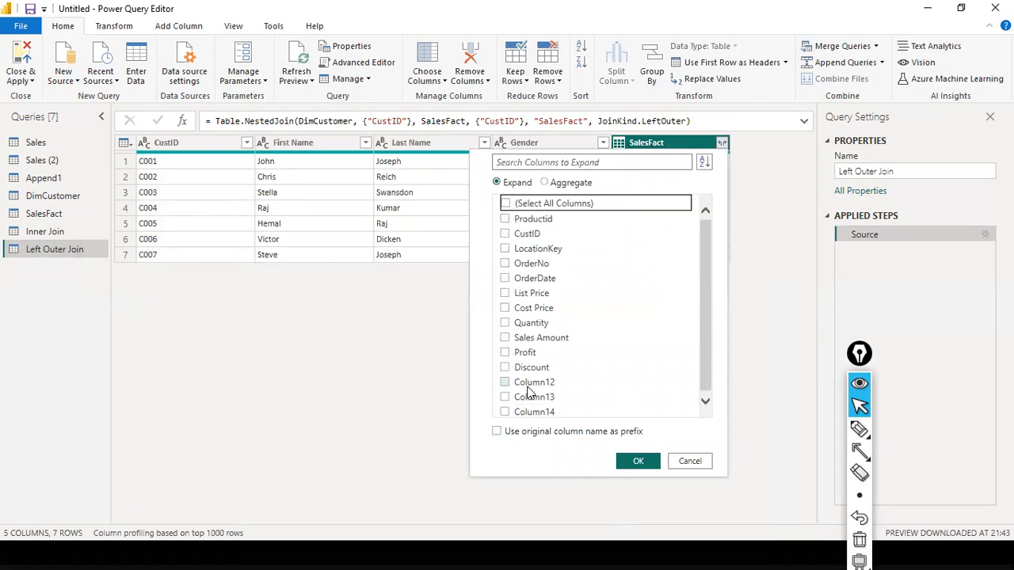
pyautogui.click(504, 321)
pyautogui.click(504, 336)
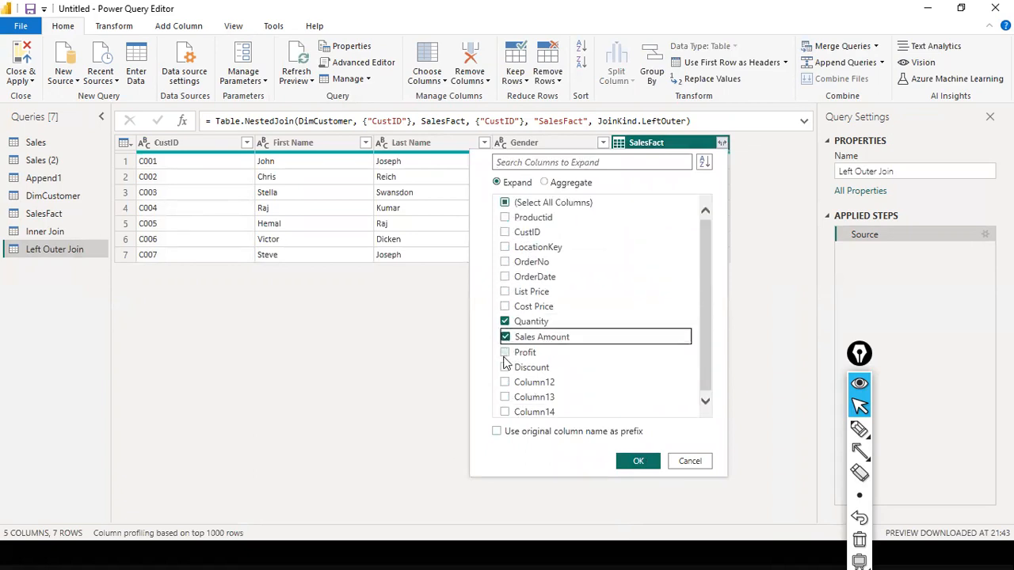
pyautogui.click(504, 351)
pyautogui.click(636, 461)
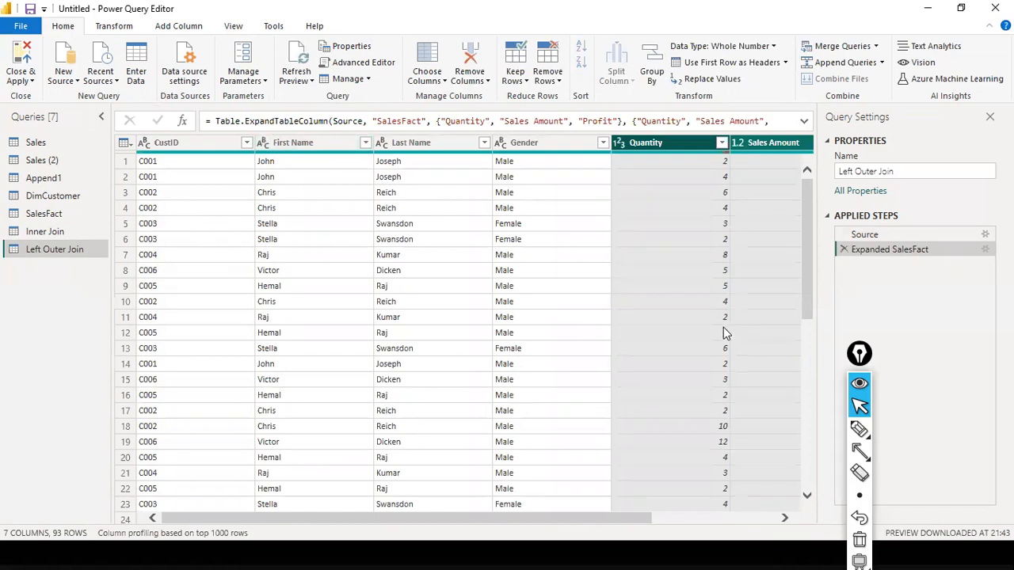
# Review the expanded rows and apply the CustID filter with all values C001 to C007 selected.
pyautogui.scroll(-3, 609, 358)
pyautogui.scroll(3, 609, 358)
pyautogui.click(246, 144)
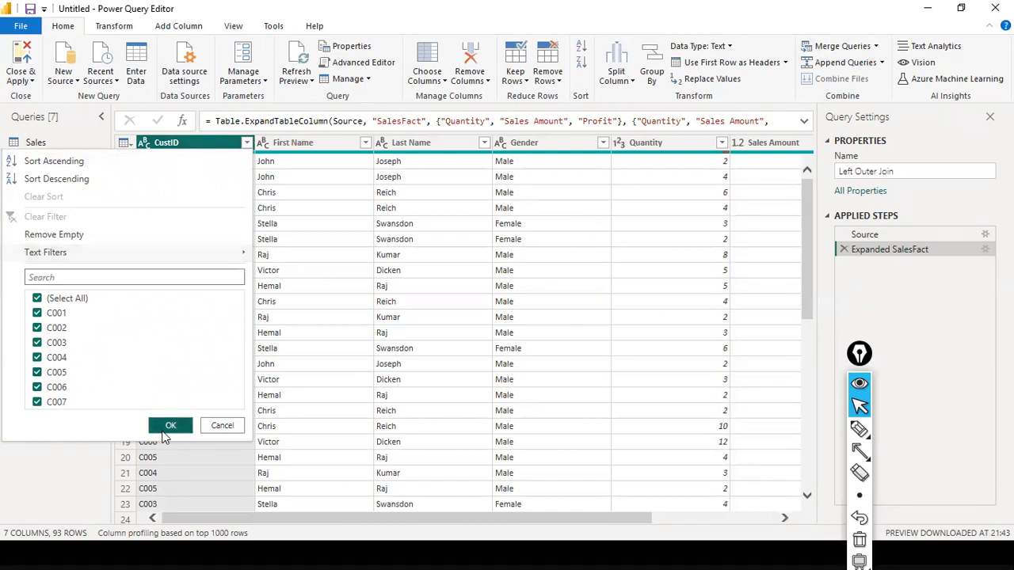
pyautogui.click(163, 428)
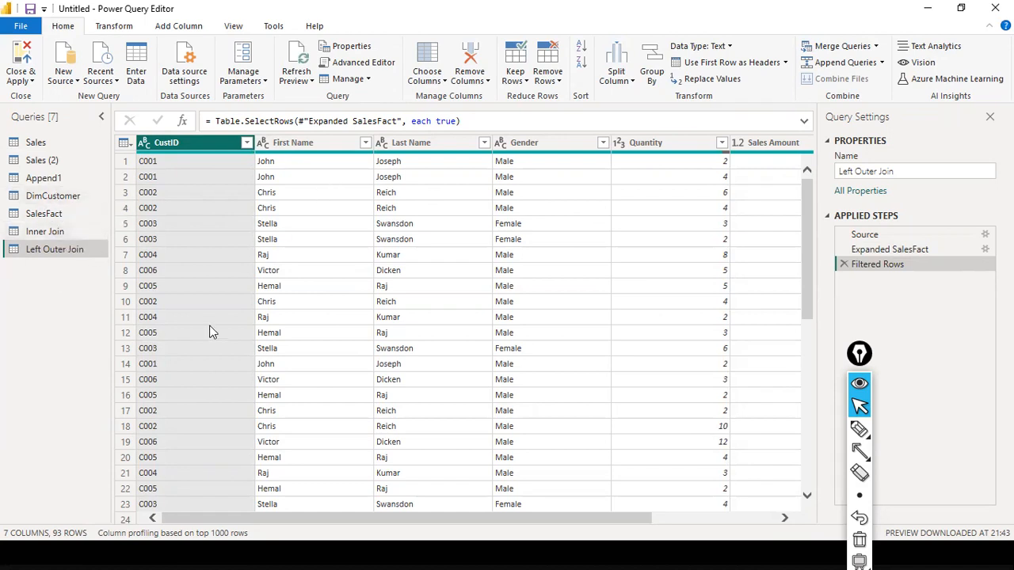
# Remove the CustID, Last Name and Gender columns from the Left Outer Join query and review the remaining rows.
pyautogui.scroll(-13, 210, 340)
pyautogui.scroll(-10, 208, 342)
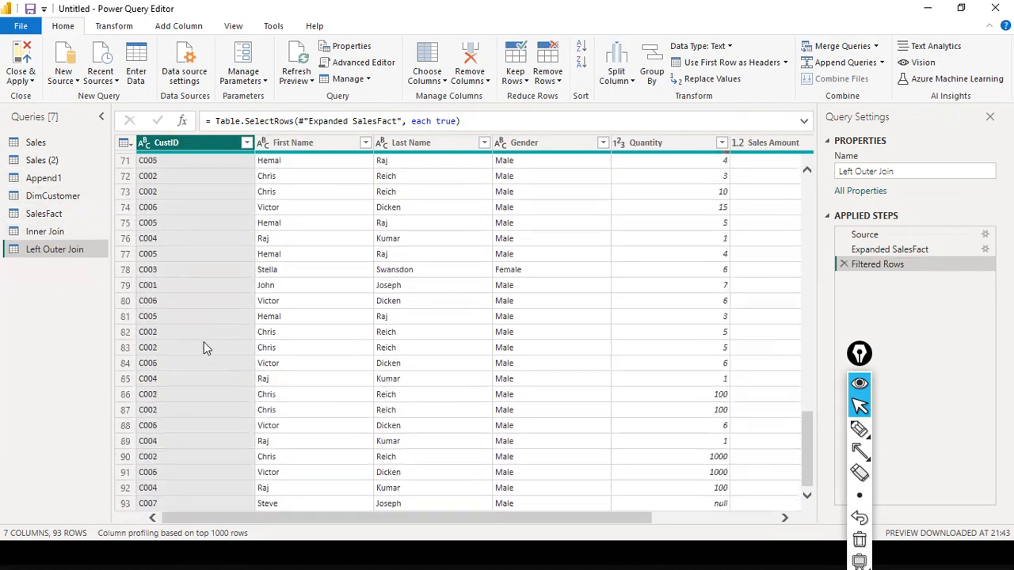
pyautogui.scroll(13, 204, 344)
pyautogui.scroll(11, 204, 348)
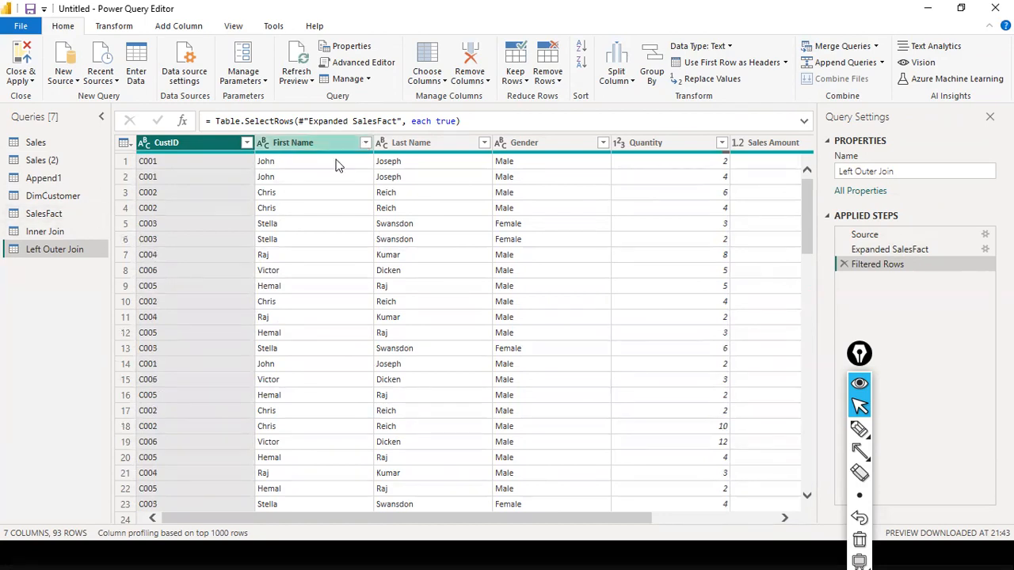
pyautogui.keyDown('ctrl'); pyautogui.click(441, 148); pyautogui.keyUp('ctrl')
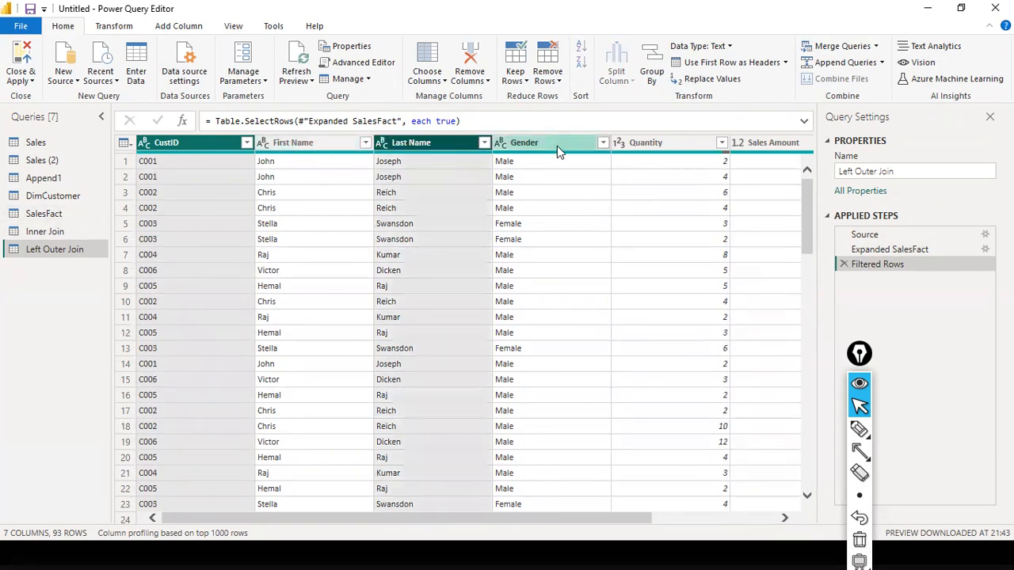
pyautogui.keyDown('ctrl'); pyautogui.click(557, 146); pyautogui.keyUp('ctrl')
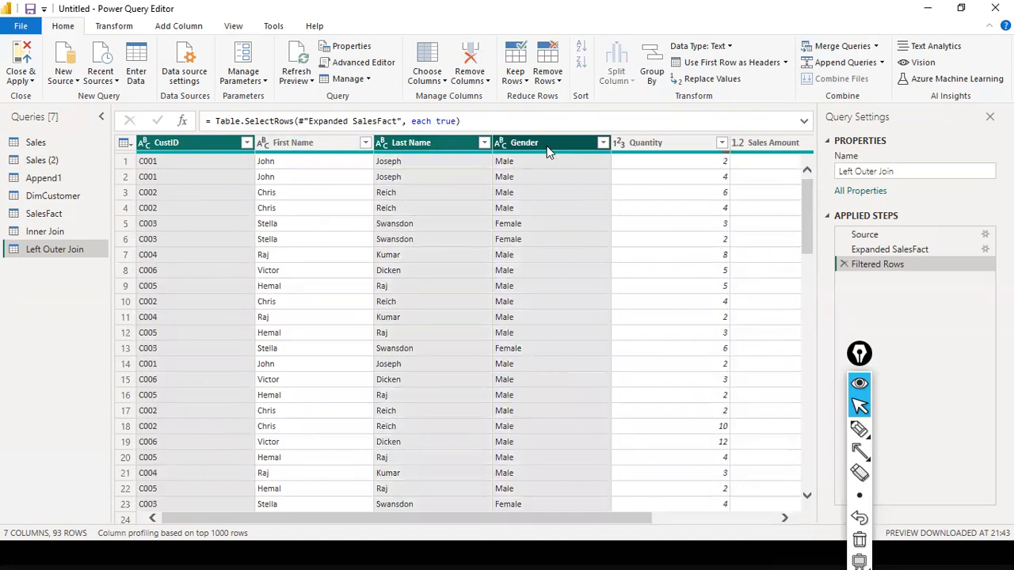
pyautogui.rightClick(546, 147)
pyautogui.click(578, 178)
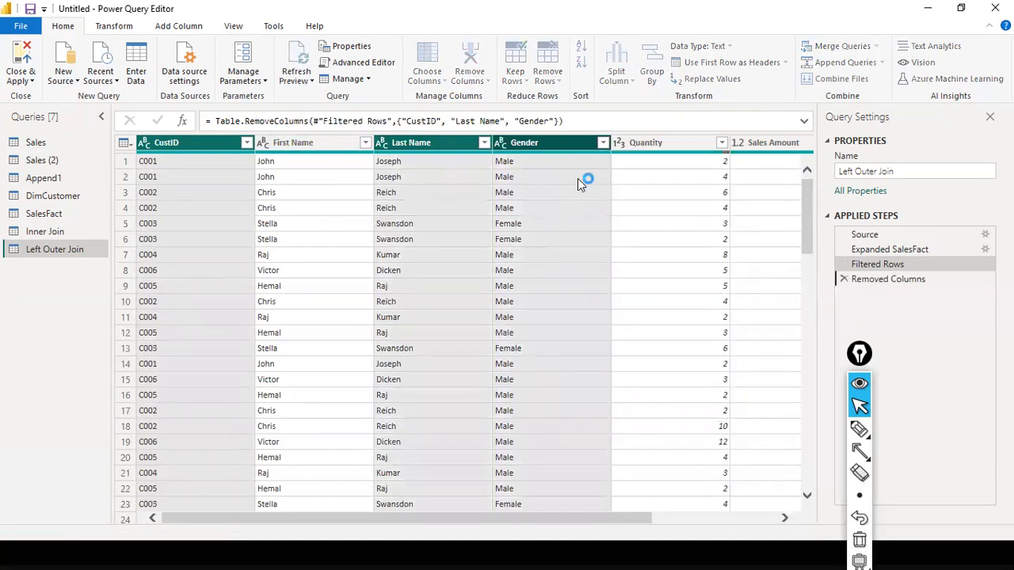
pyautogui.scroll(-6, 205, 180)
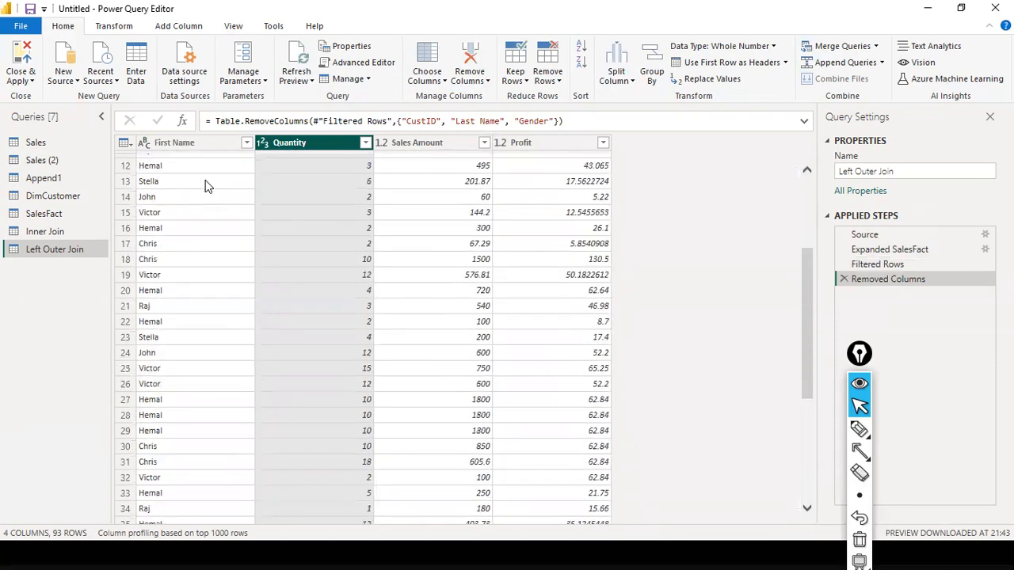
pyautogui.scroll(-17, 205, 180)
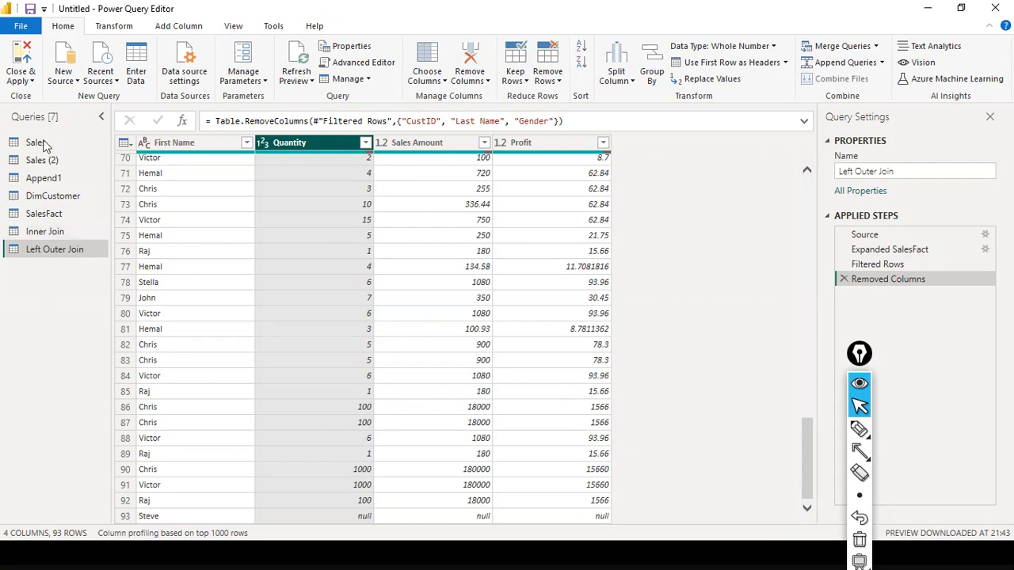
# Close the query editor with its changes applied and save the report as a Power BI file named AppendMerge.
pyautogui.click(26, 80)
pyautogui.click(47, 97)
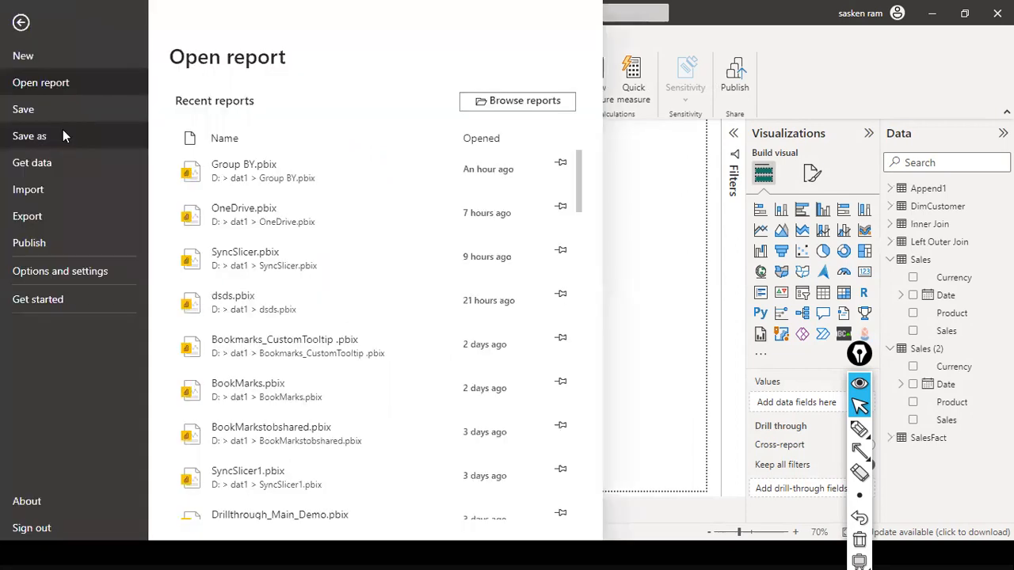
pyautogui.click(62, 131)
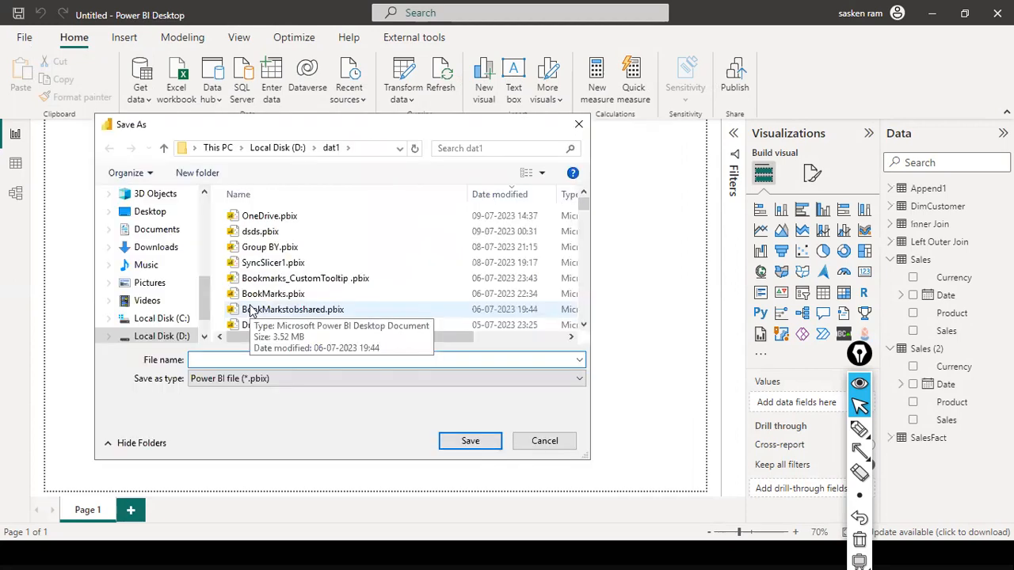
pyautogui.write('Appenn')
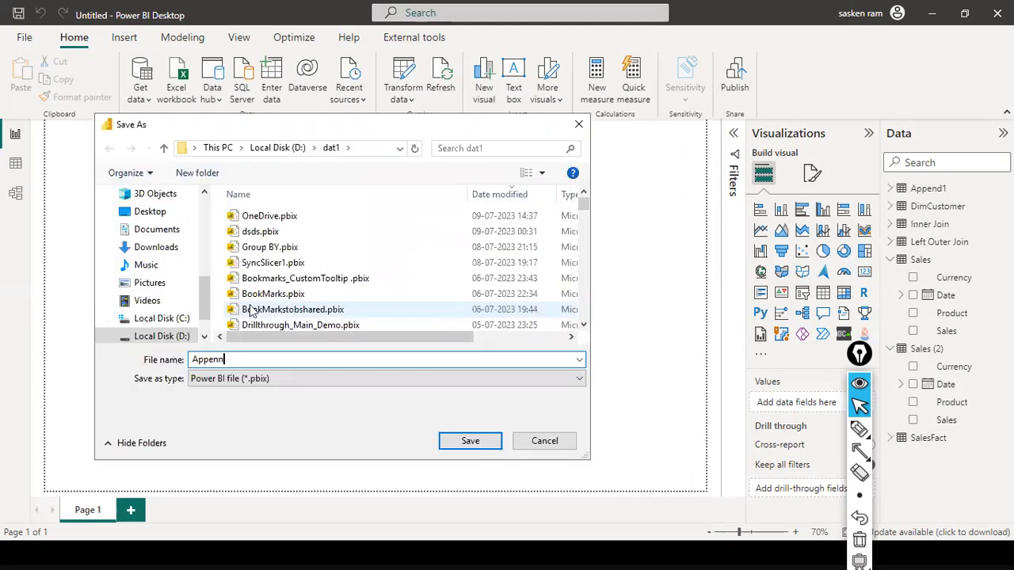
pyautogui.press('BackSpace')
pyautogui.write('d')
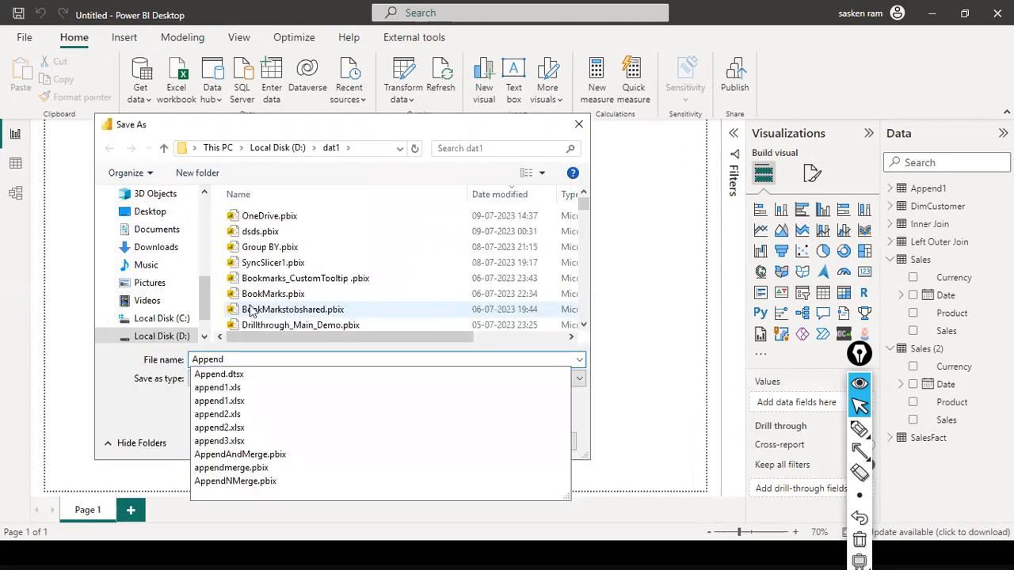
pyautogui.write('Merge')
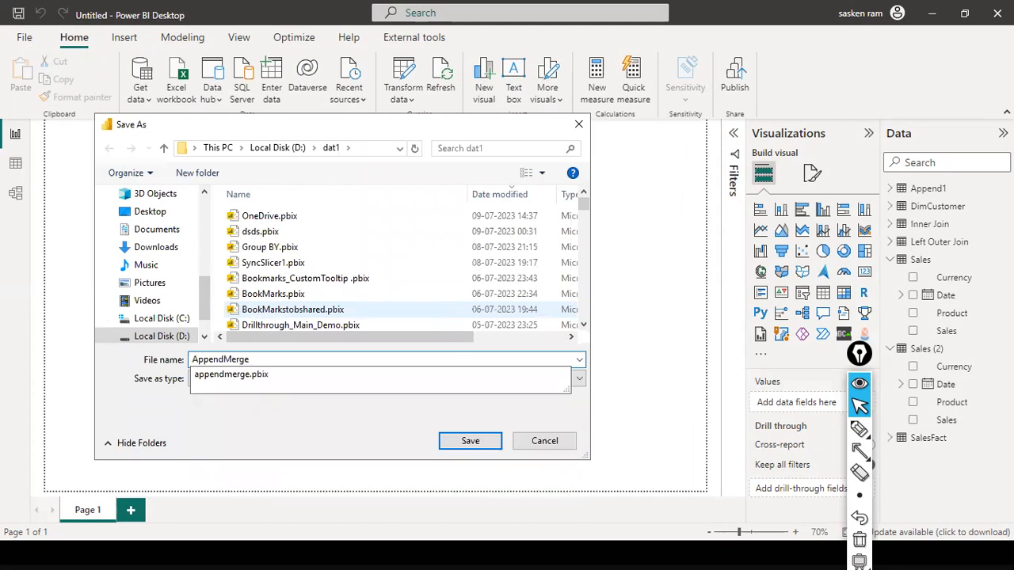
pyautogui.press('Return')
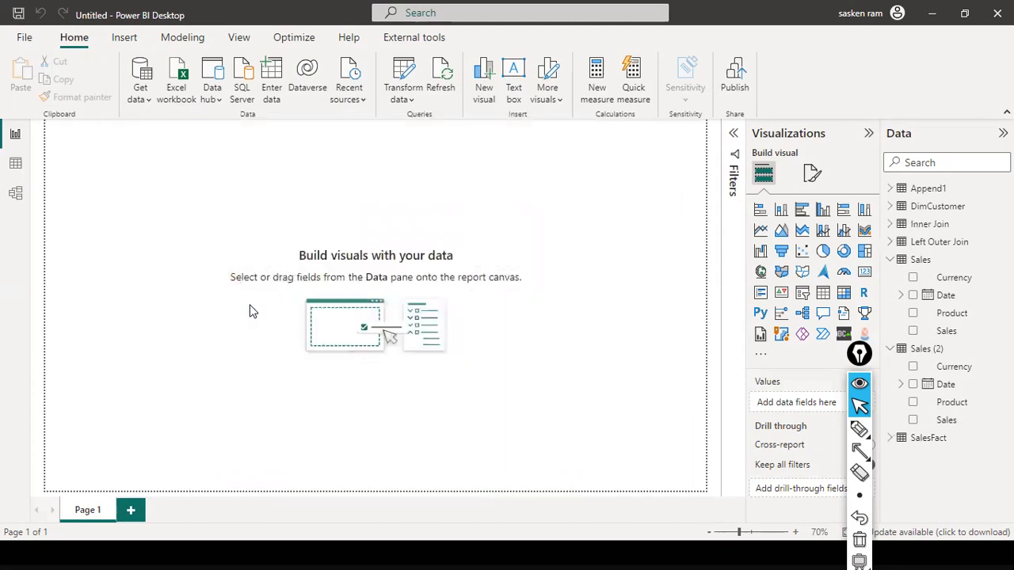